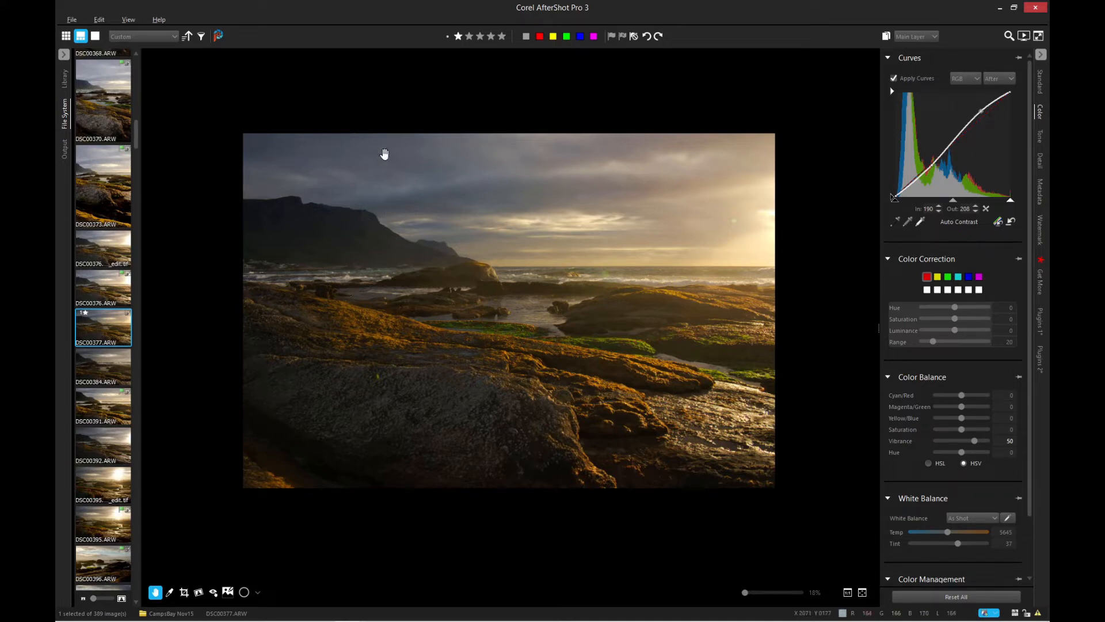
Examine the coastal photo from the foreground rocks to the horizon and sky for green lens flare spots.
scroll(526, 351, "up", 1)
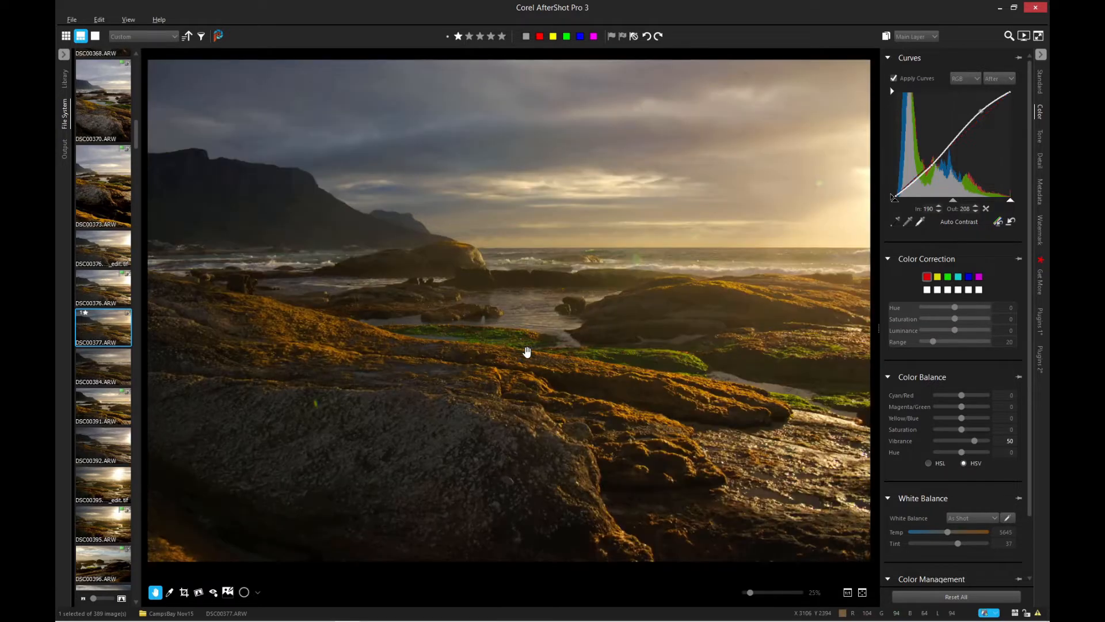
scroll(527, 351, "down", 1)
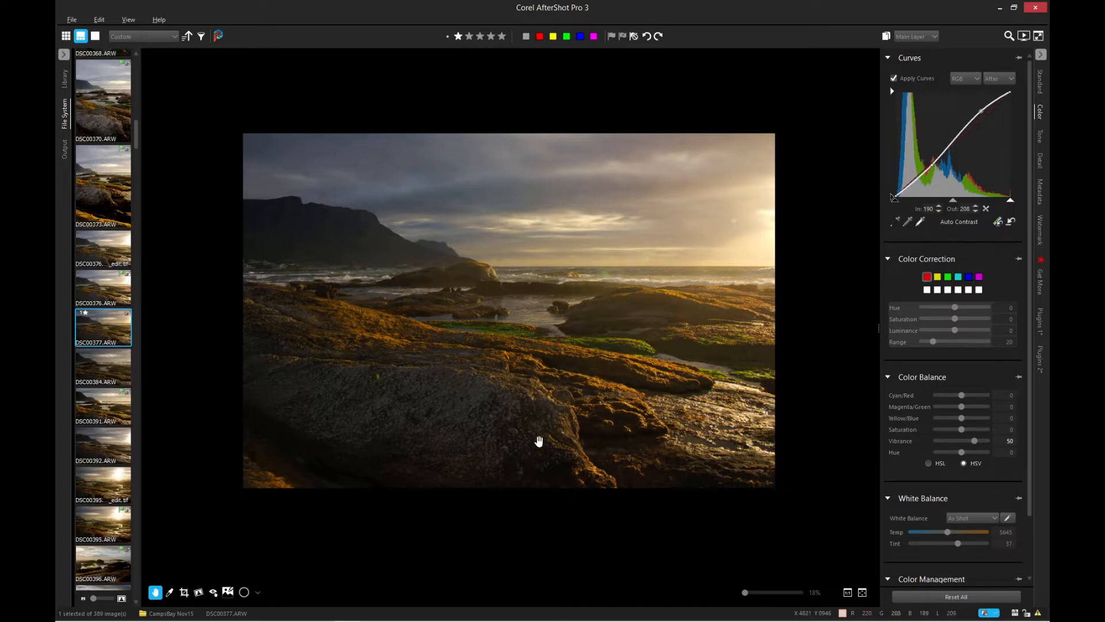
scroll(380, 415, "up", 2)
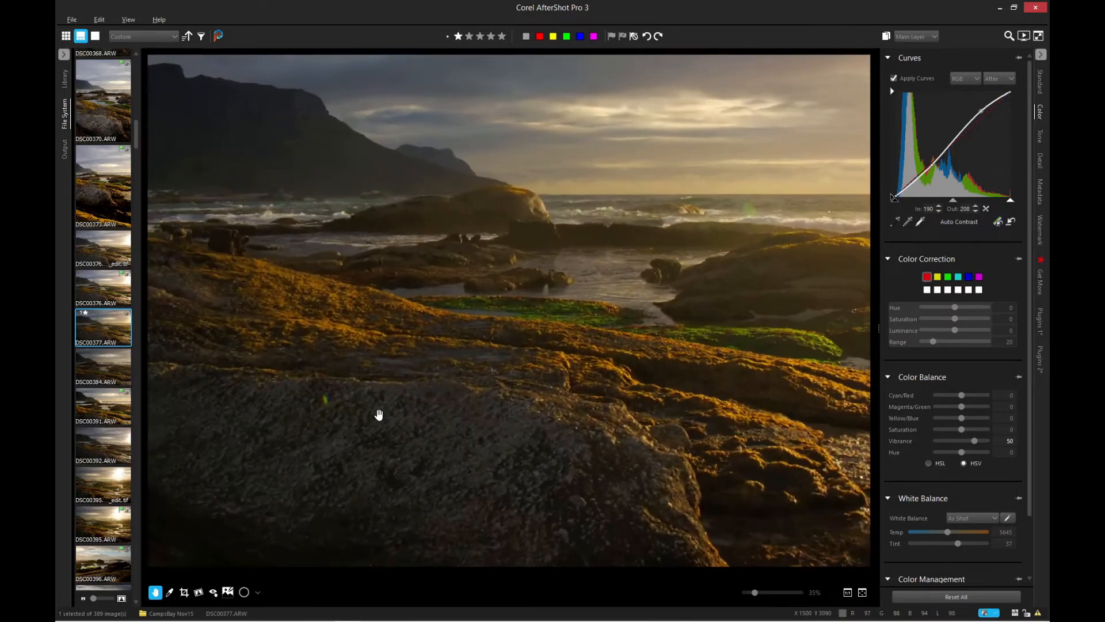
left_click_drag(550, 292, 461, 340)
left_click_drag(760, 215, 565, 215)
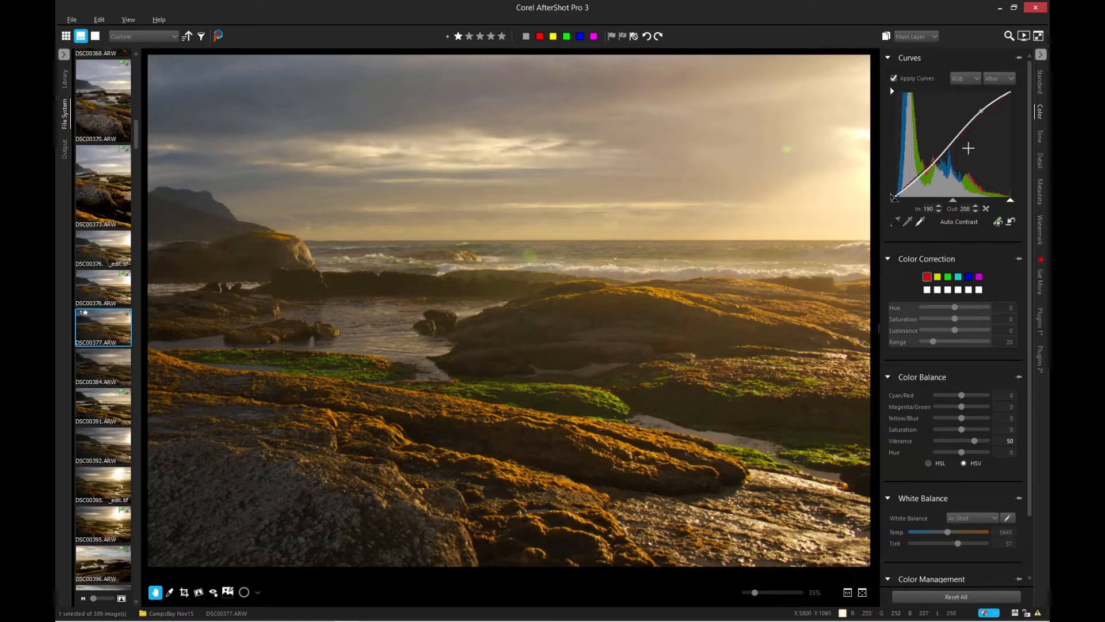
left_click_drag(437, 316, 521, 269)
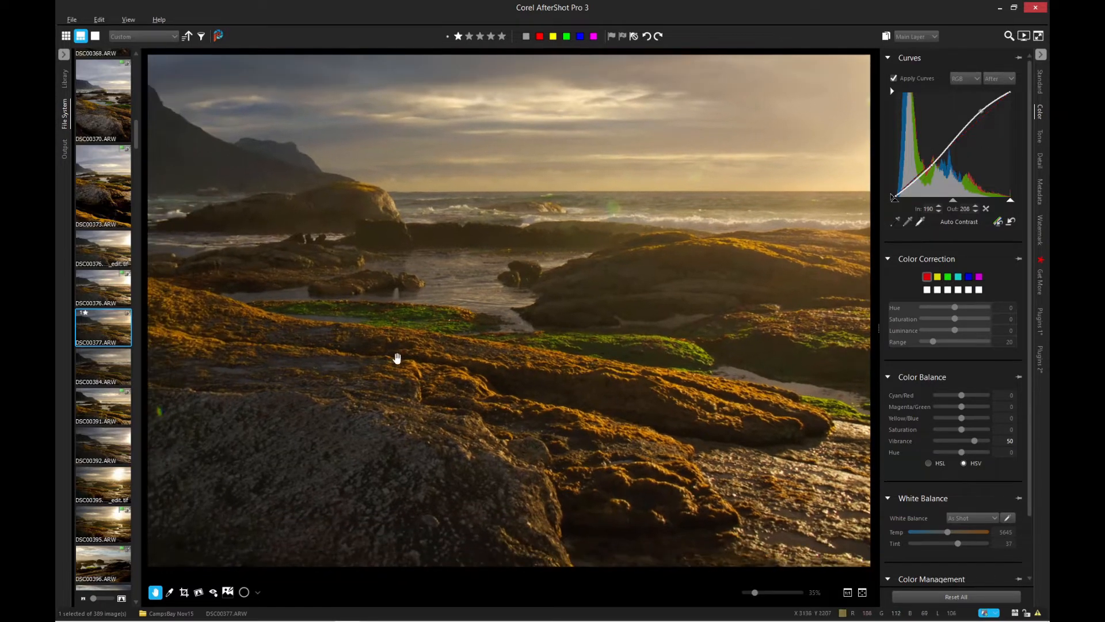
left_click_drag(397, 358, 610, 227)
left_click_drag(563, 276, 483, 353)
left_click_drag(597, 279, 454, 331)
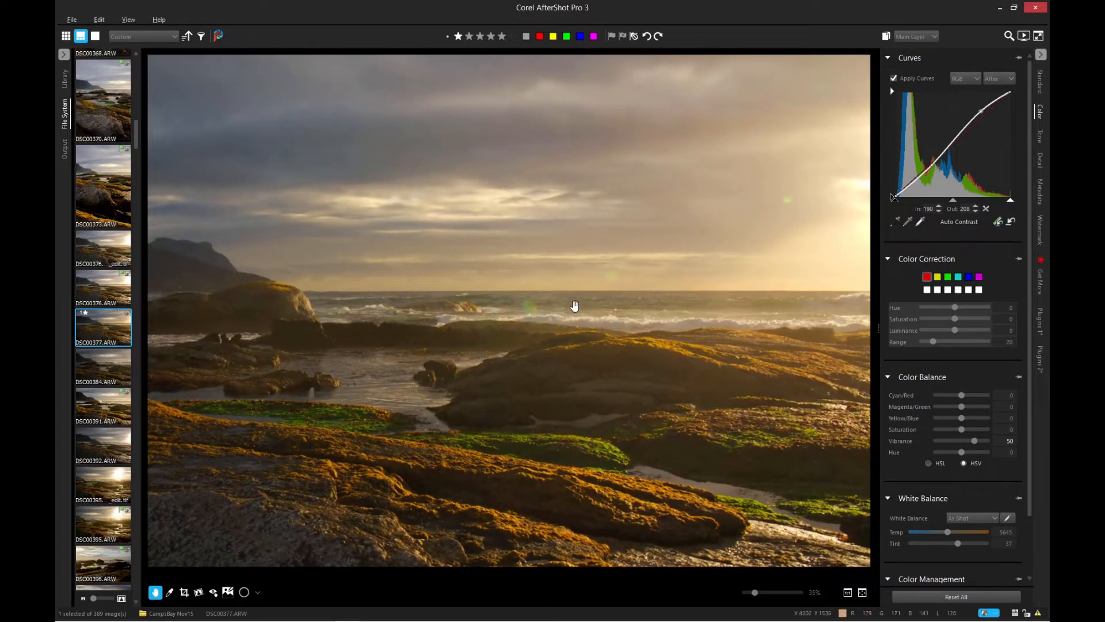
Examine the green flare spots over the waves, dark rocks and sky up close and in the wider scene.
scroll(522, 334, "up", 4)
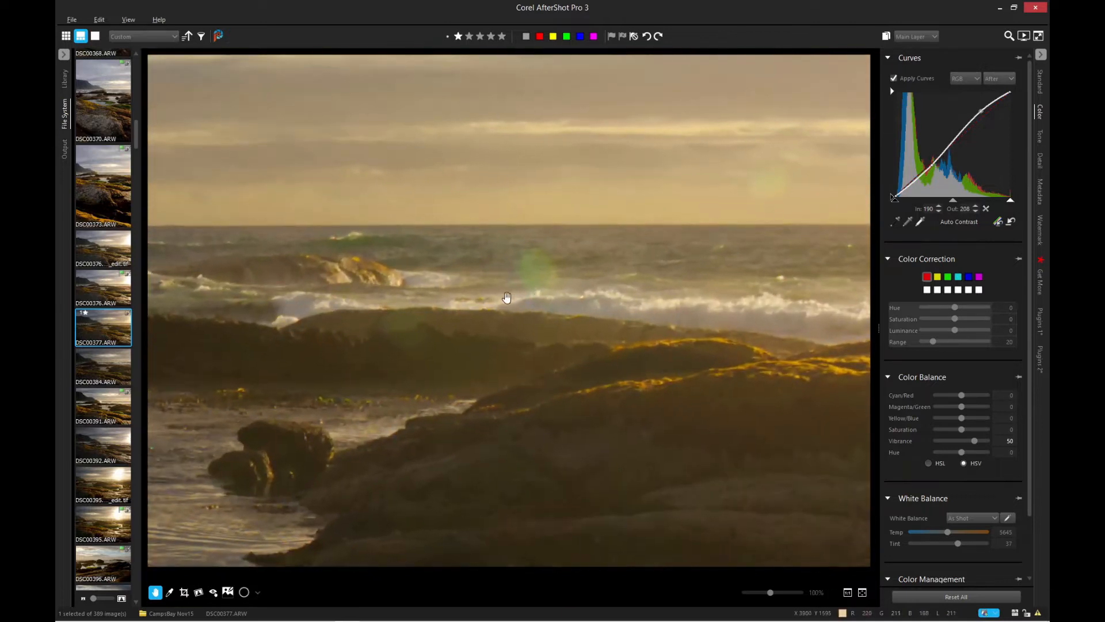
scroll(411, 339, "up", 2)
scroll(411, 339, "up", 4)
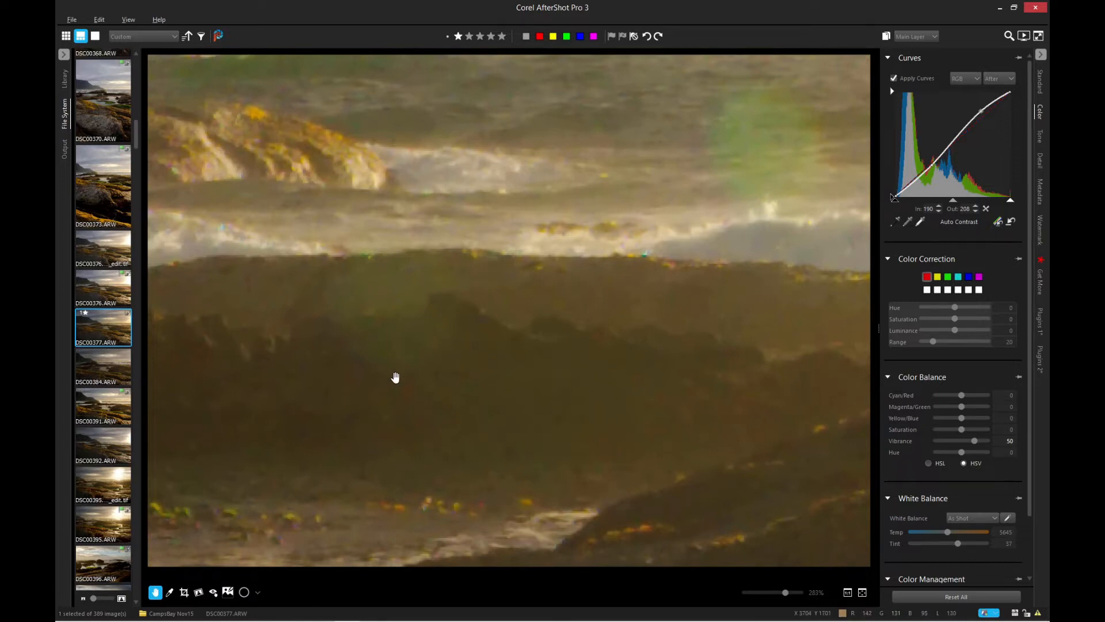
scroll(395, 378, "down", 6)
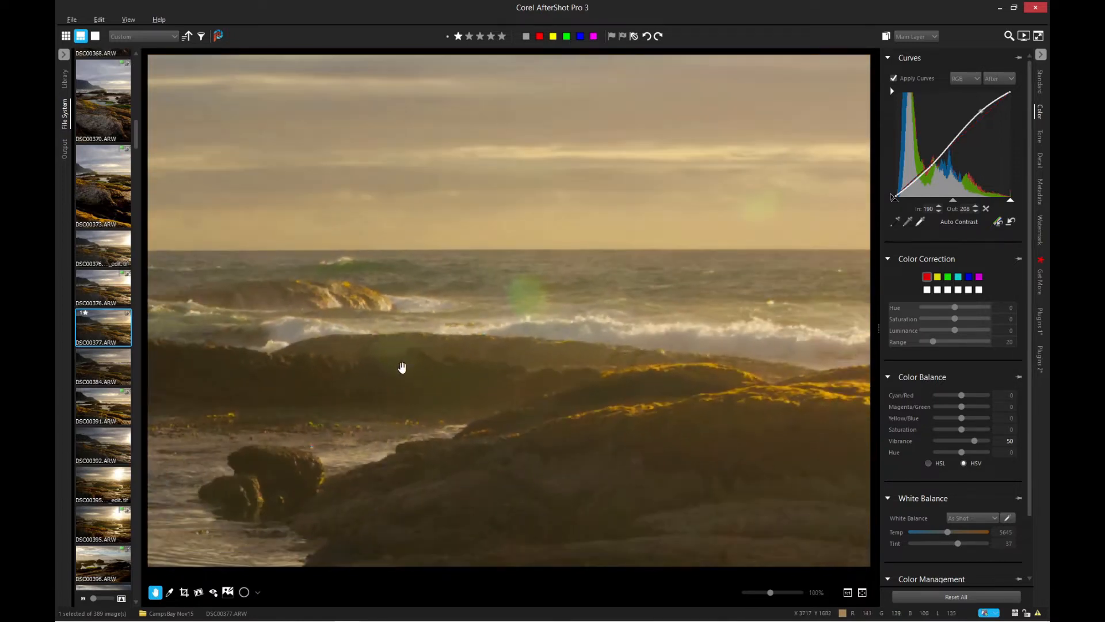
scroll(401, 367, "down", 2)
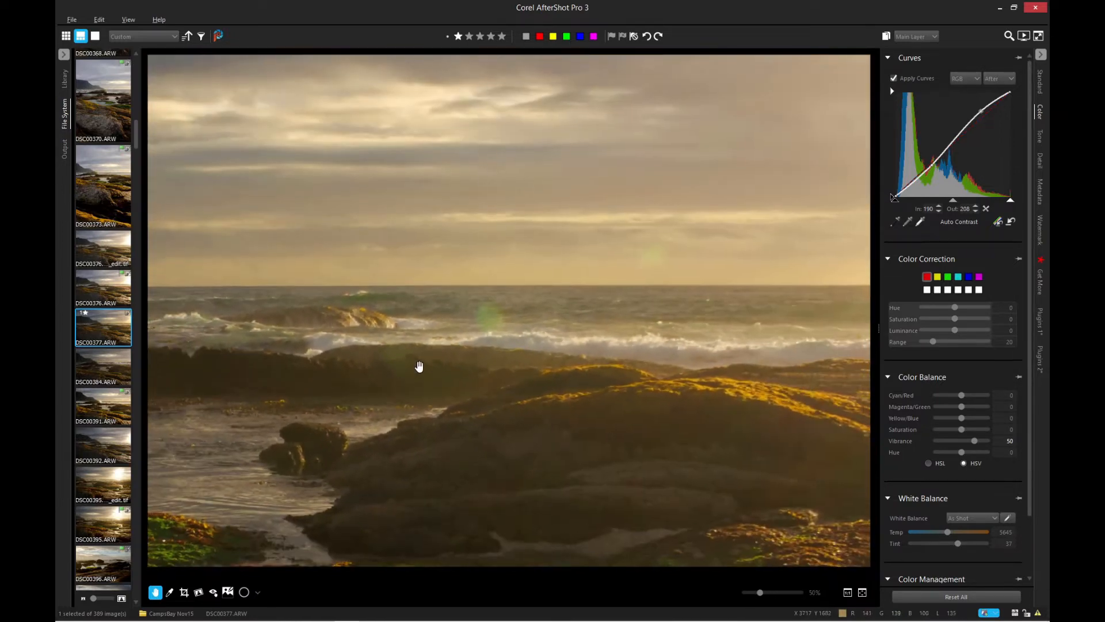
scroll(402, 369, "down", 3)
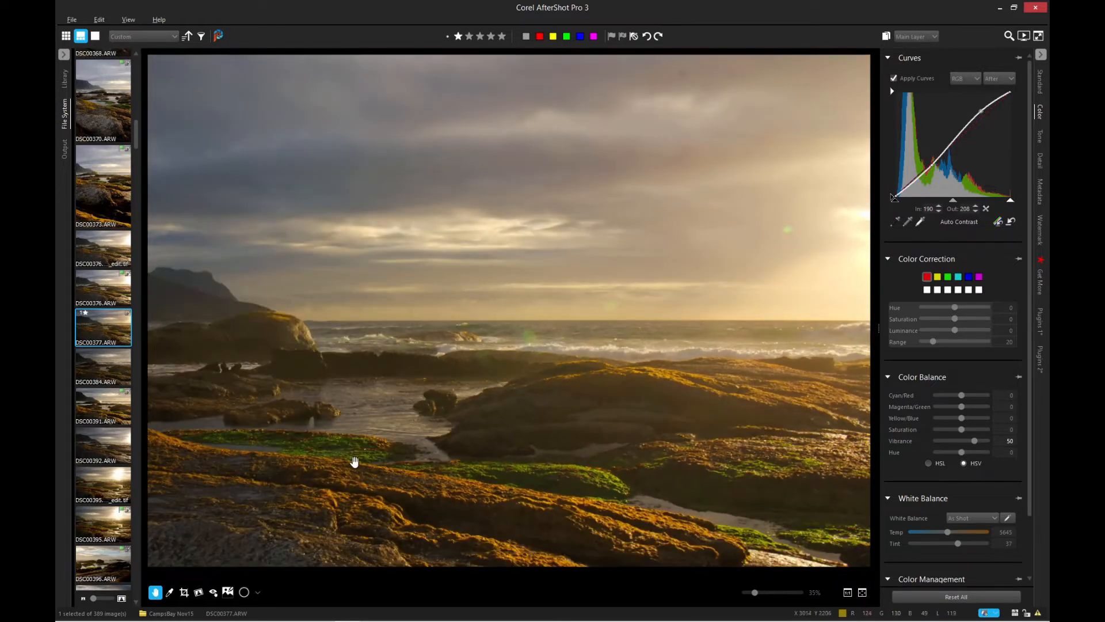
scroll(351, 463, "down", 3)
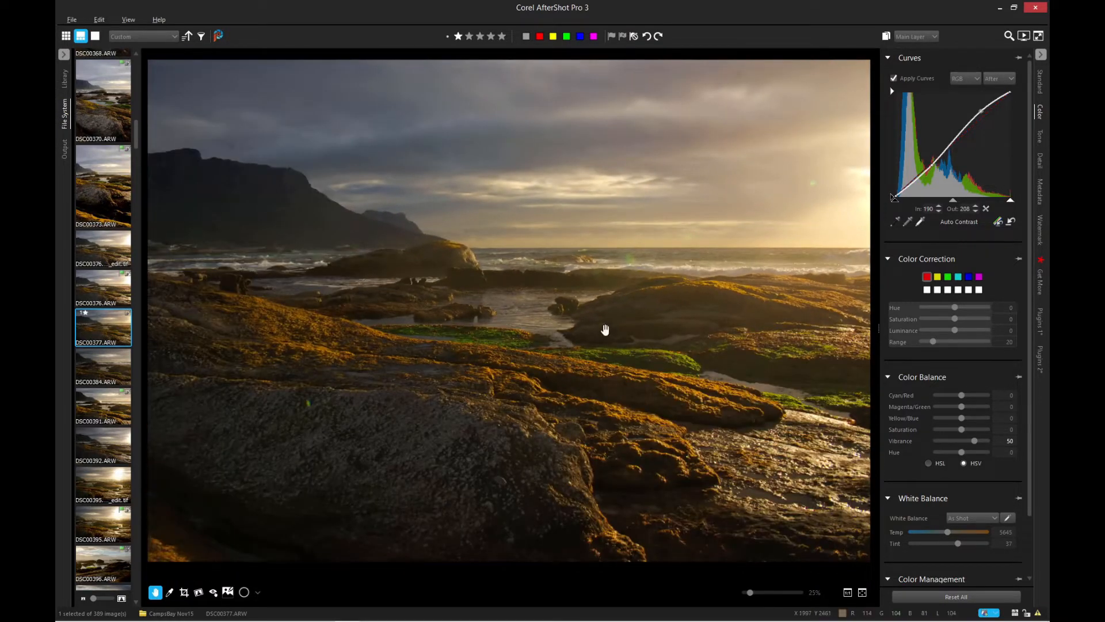
scroll(735, 256, "up", 2)
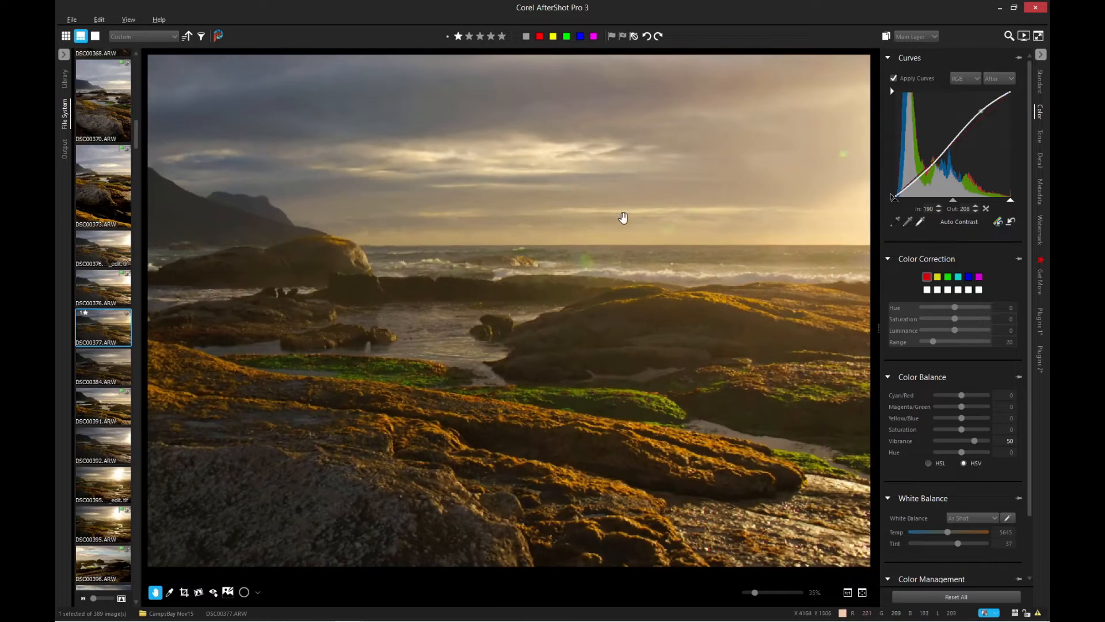
scroll(622, 254, "up", 2)
scroll(517, 278, "down", 2)
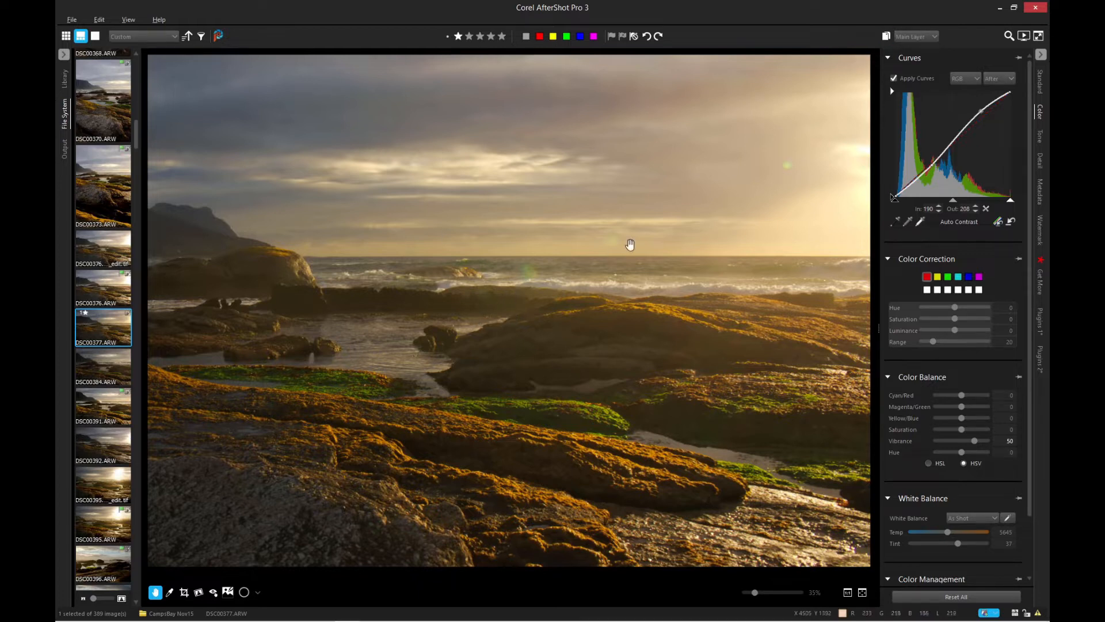
scroll(599, 279, "up", 4)
scroll(627, 264, "up", 2)
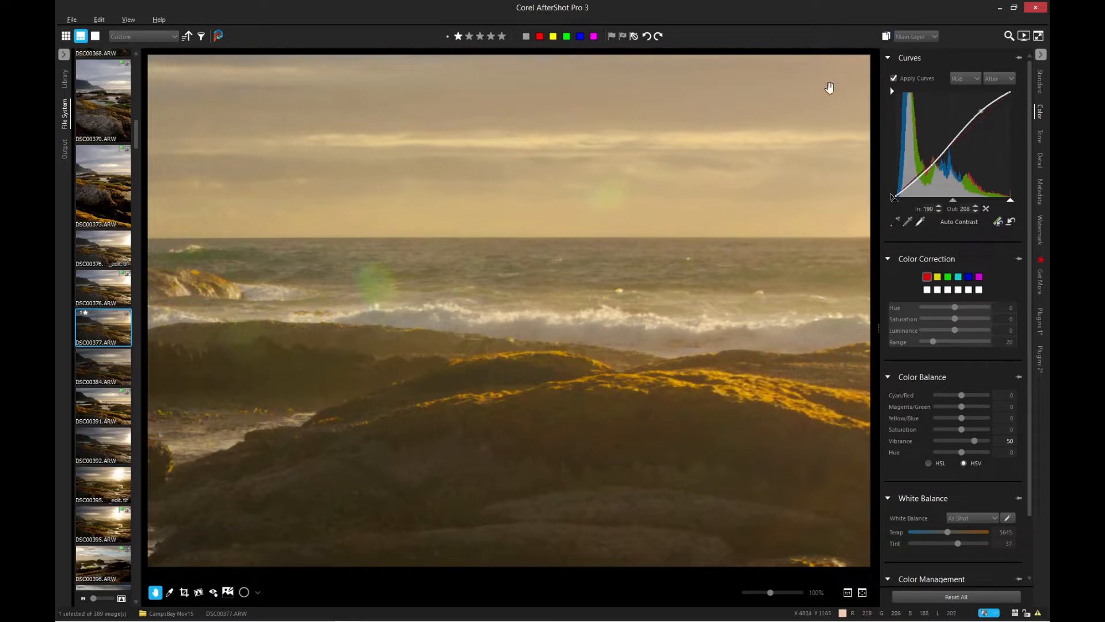
Add a Heal/Clone layer to the photo and activate its circle region tool, moving the Layers window clear of the flare.
left_click(887, 36)
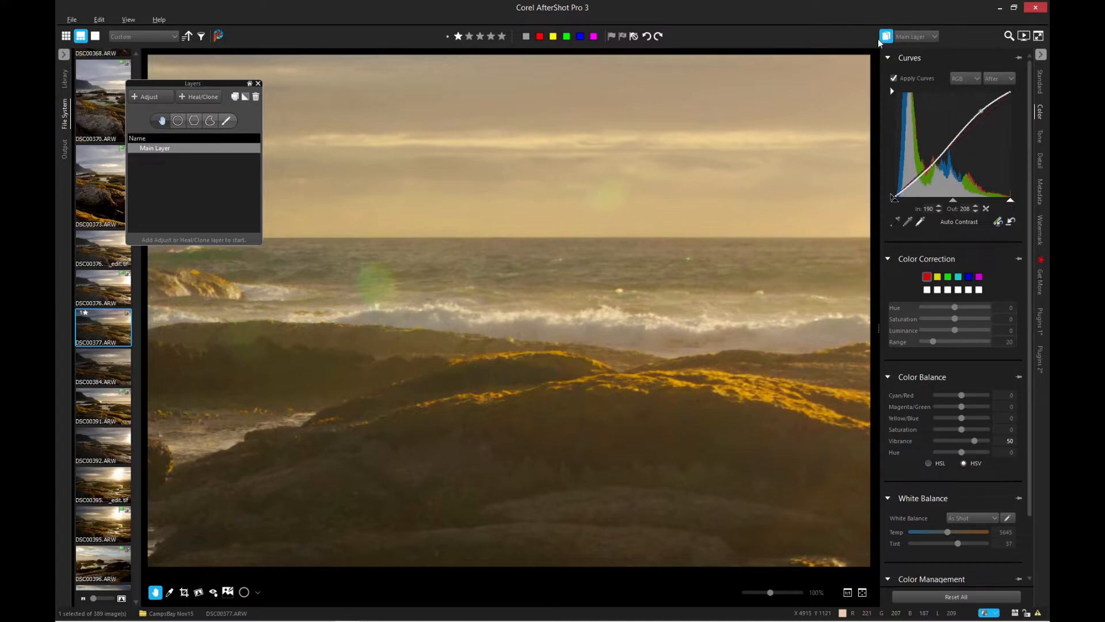
left_click_drag(195, 84, 175, 106)
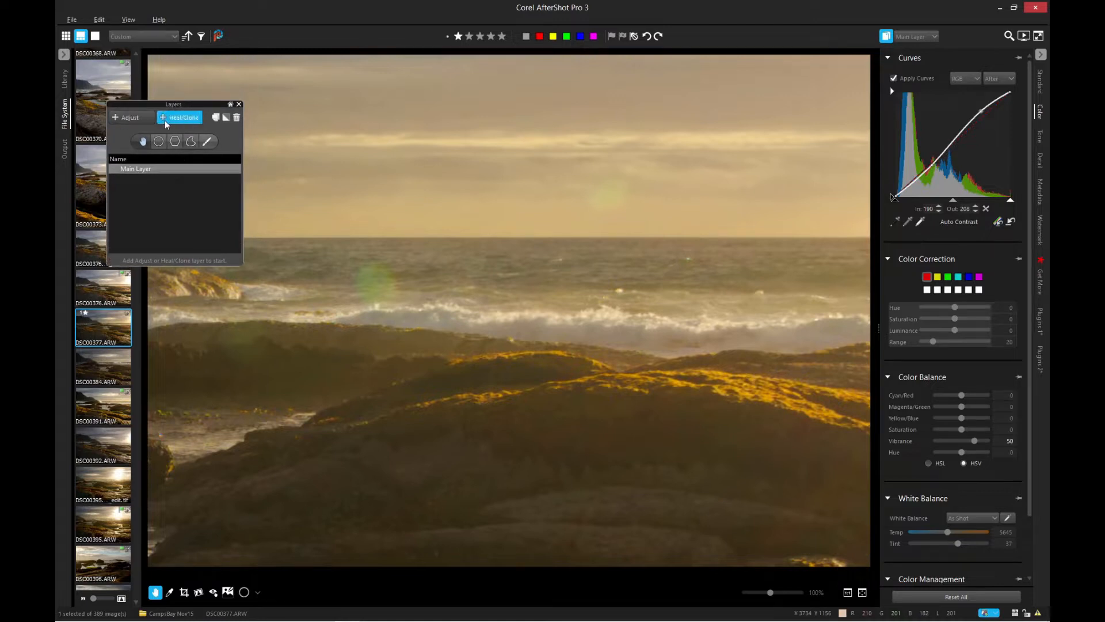
left_click(167, 124)
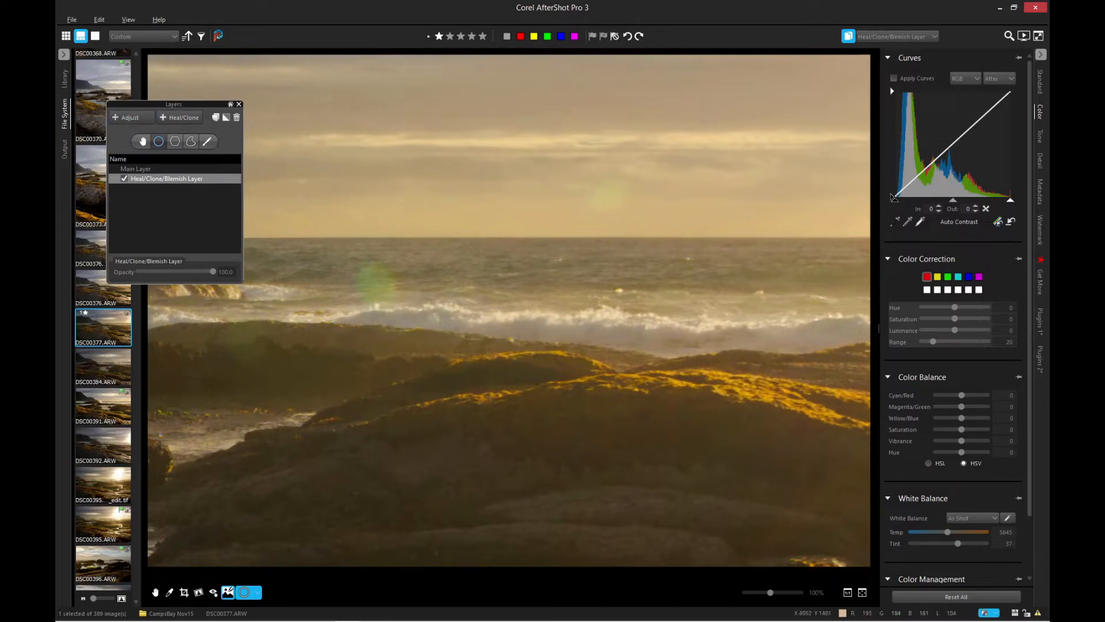
left_click(193, 144)
left_click(176, 143)
left_click(186, 146)
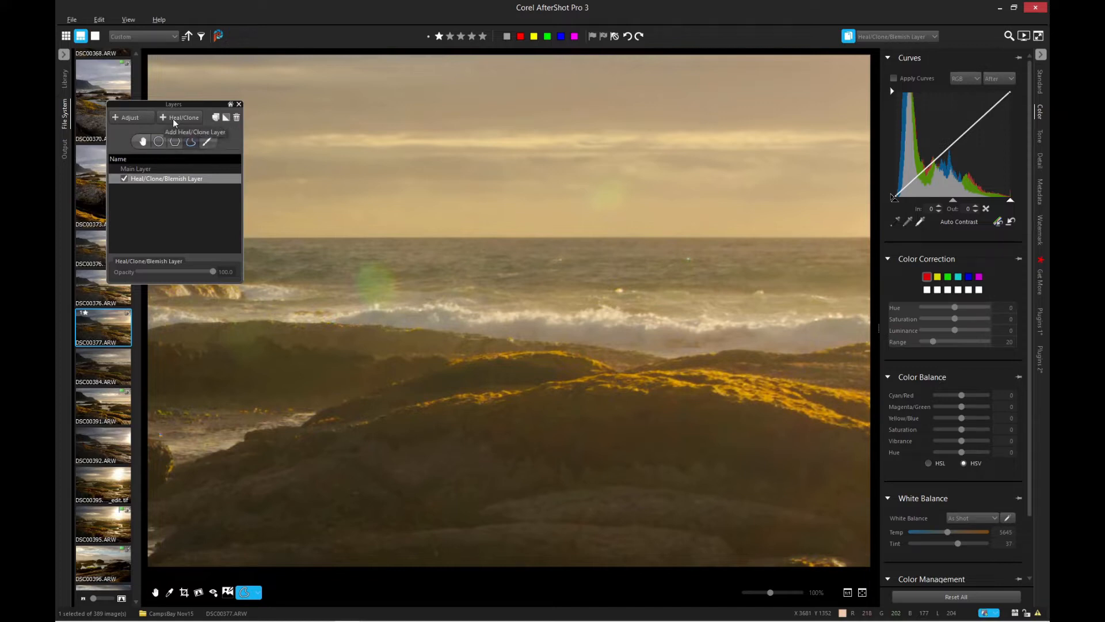
left_click(159, 143)
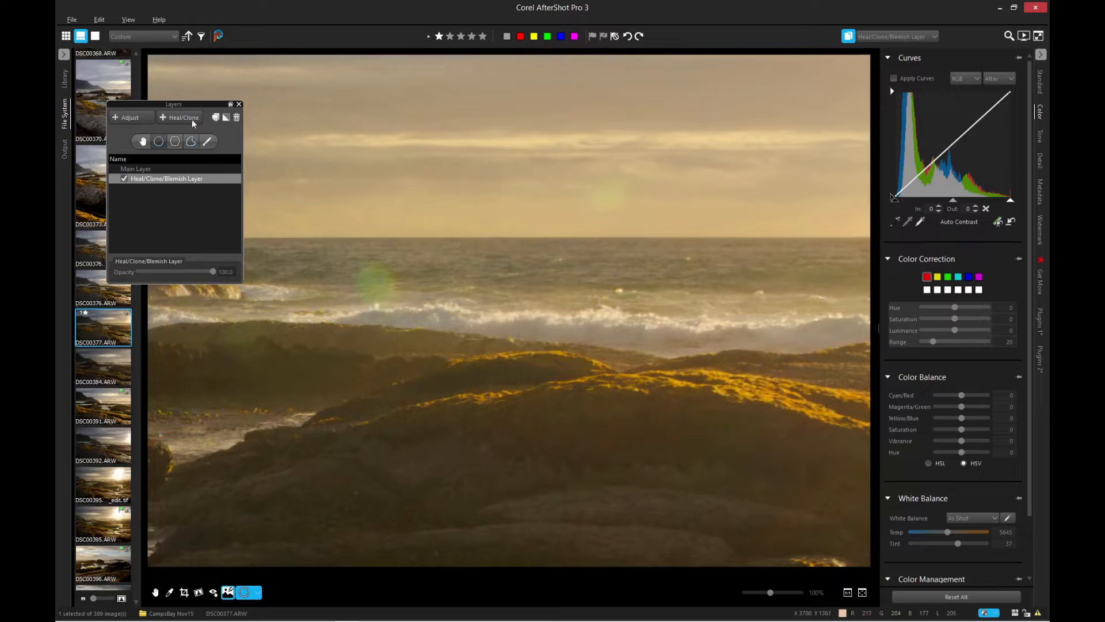
left_click_drag(198, 107, 181, 76)
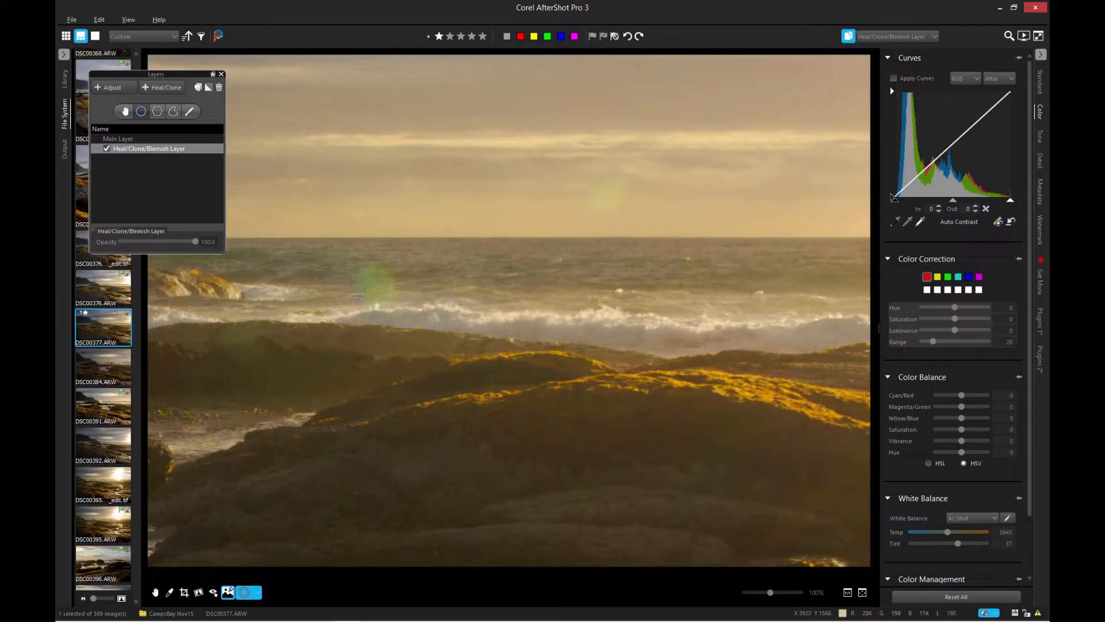
Place a circle clone over the green flare above the waves and sample its source from clean water to the right.
scroll(367, 281, "up", 5)
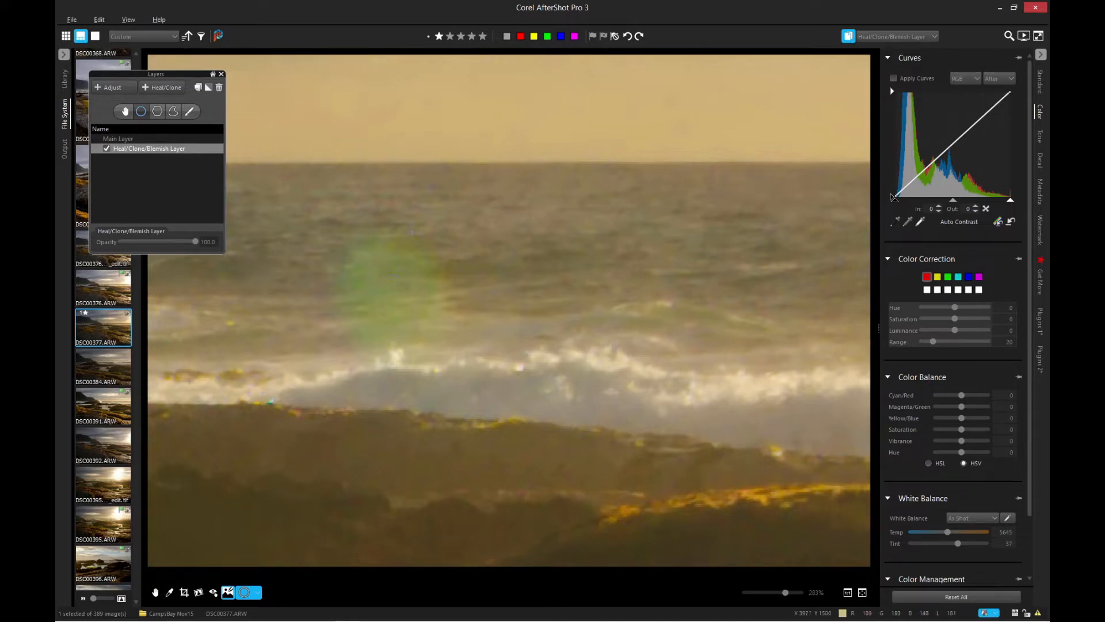
left_click(410, 292)
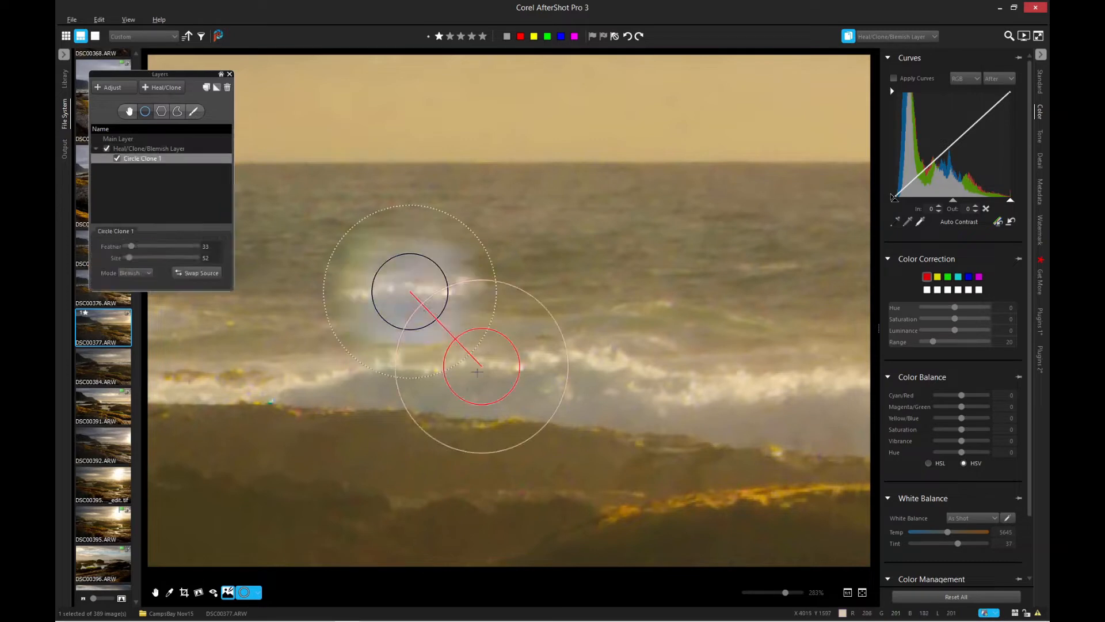
mouse_move(494, 376)
left_mouse_down()
mouse_move(549, 296)
mouse_move(522, 255)
mouse_move(542, 353)
mouse_move(597, 270)
mouse_move(585, 265)
mouse_move(564, 295)
mouse_move(584, 290)
left_mouse_up()
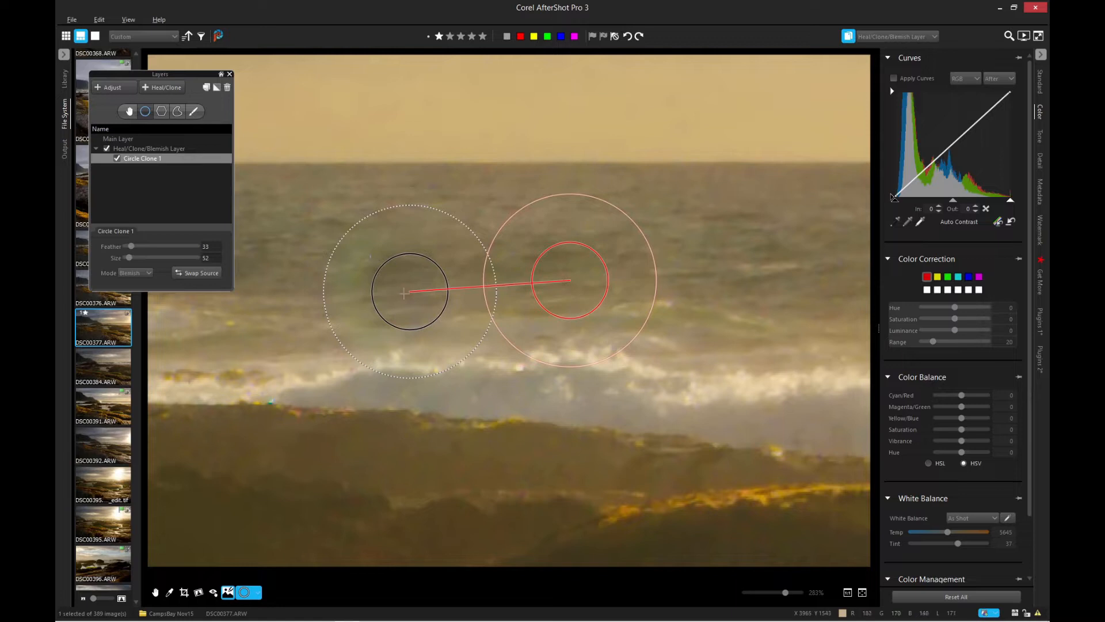
left_click_drag(406, 291, 388, 293)
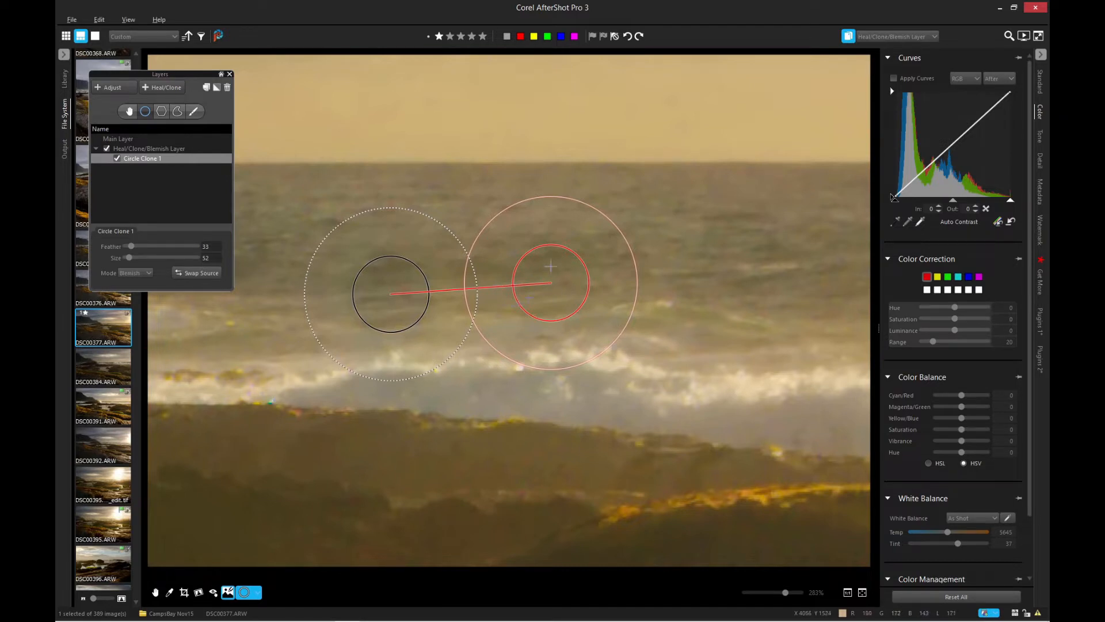
left_click_drag(550, 276, 557, 277)
left_click_drag(561, 276, 577, 278)
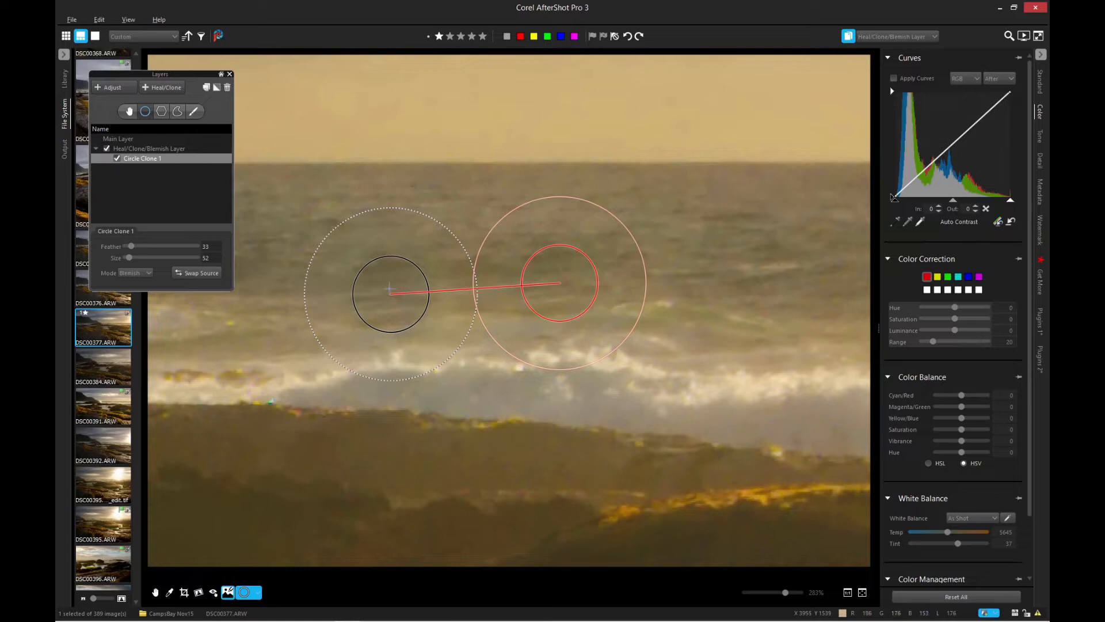
Enlarge the clone circle over the flare to size 64 and set its feather to 25.
scroll(388, 288, "up", 5)
scroll(389, 289, "down", 3)
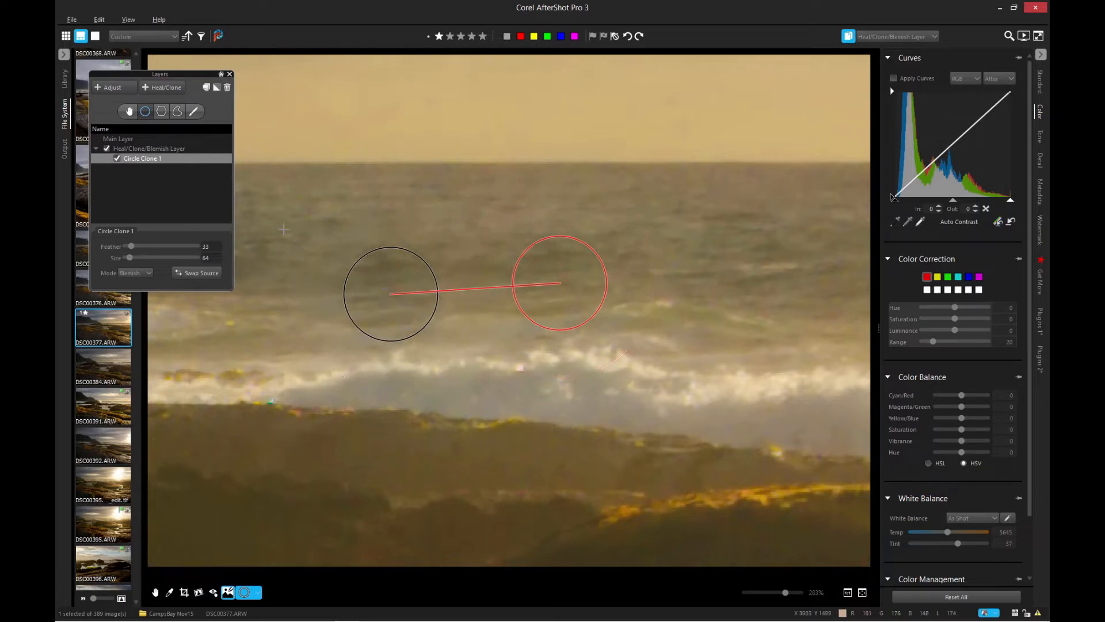
scroll(393, 222, "down", 2)
Switch between the heal layer, its circle clone and the Main Layer to check the repair without the circle outlines.
left_click(144, 148)
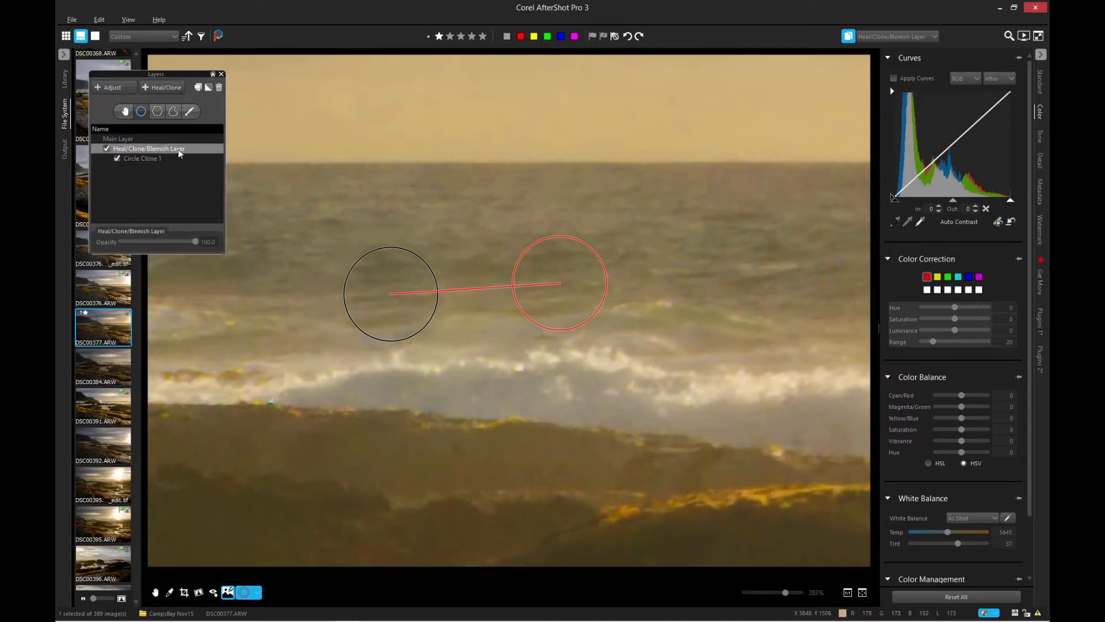
left_click(144, 161)
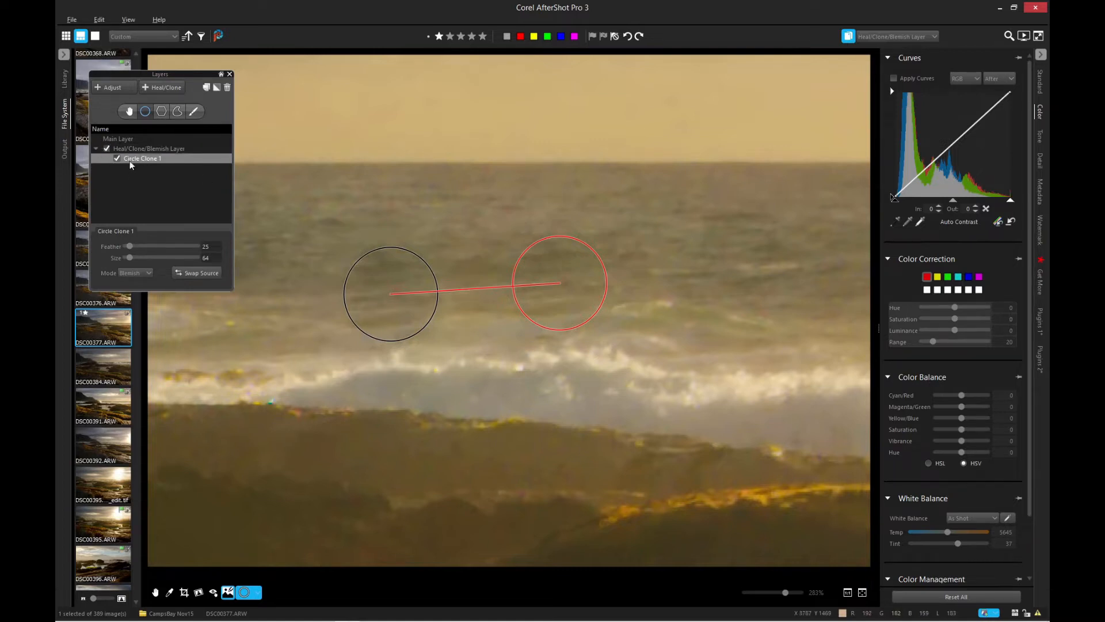
left_click(136, 139)
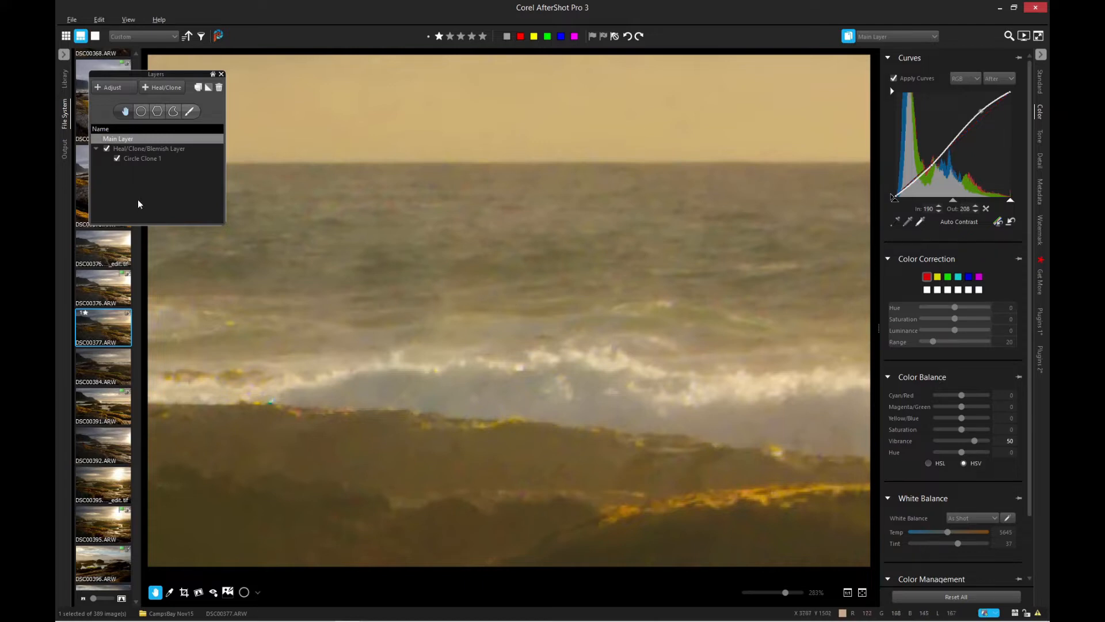
Reselect the circle clone with the circle tool, set its feather to 32, and return to the Main Layer.
left_click(137, 157)
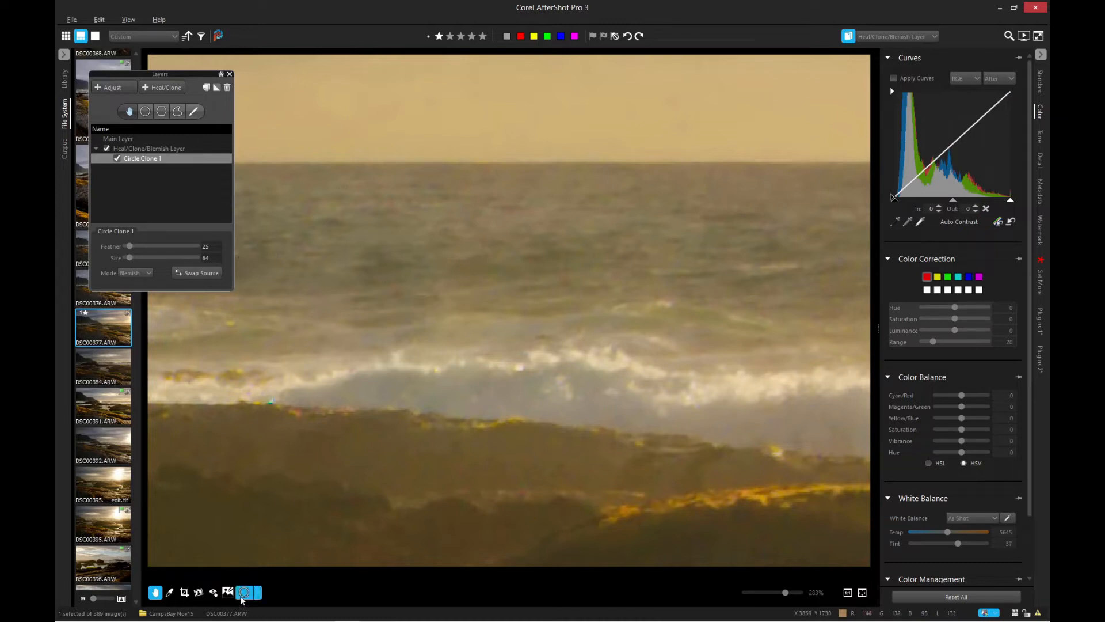
left_click(147, 113)
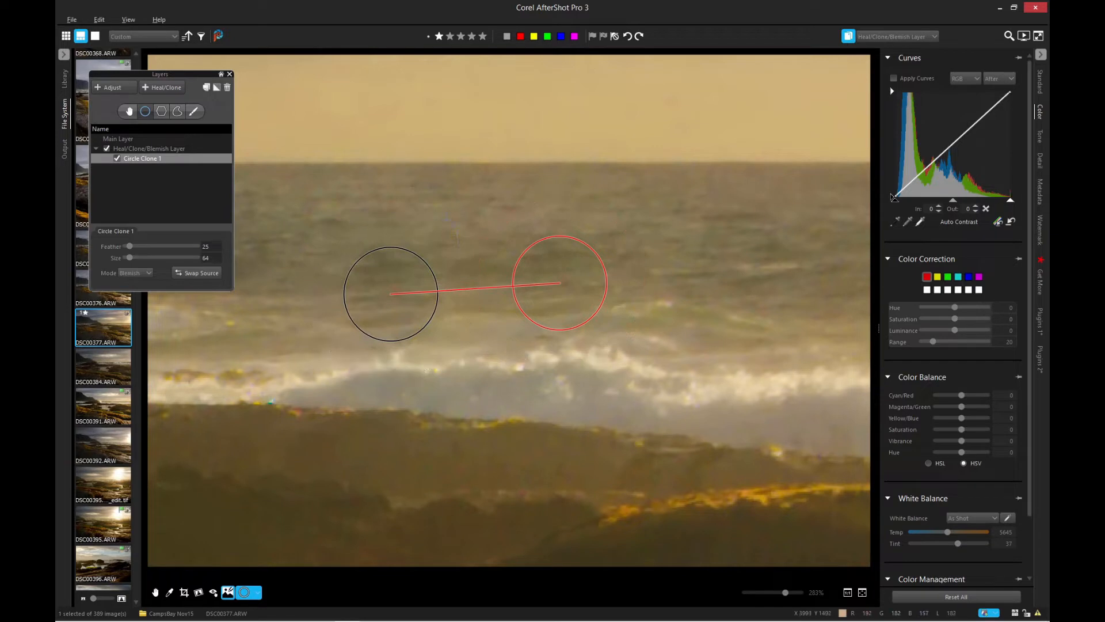
scroll(446, 248, "up", 2)
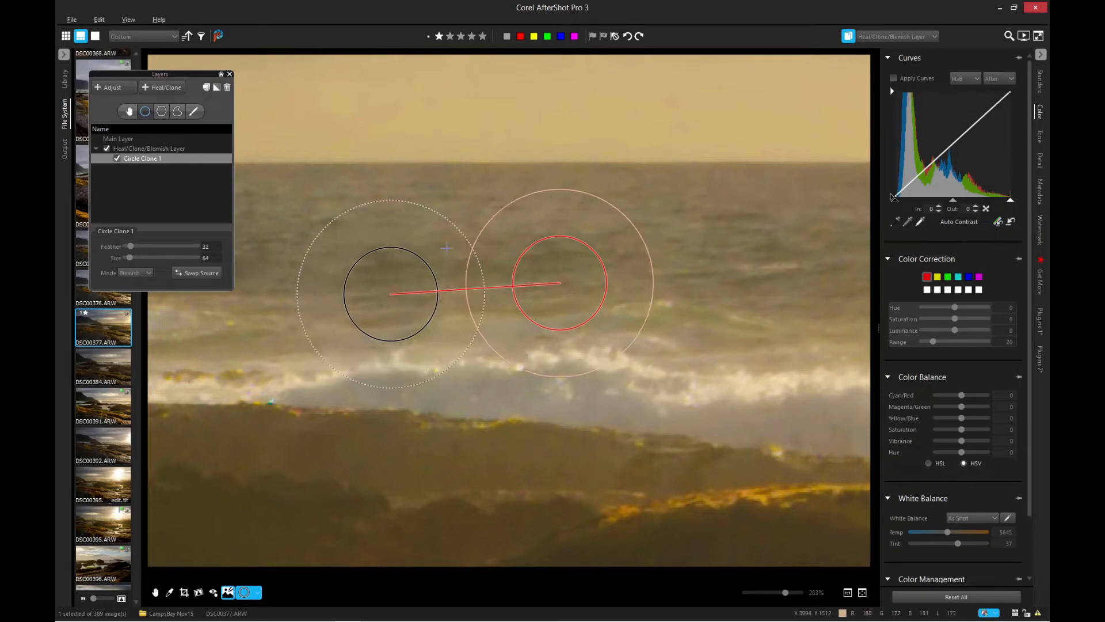
left_click(147, 138)
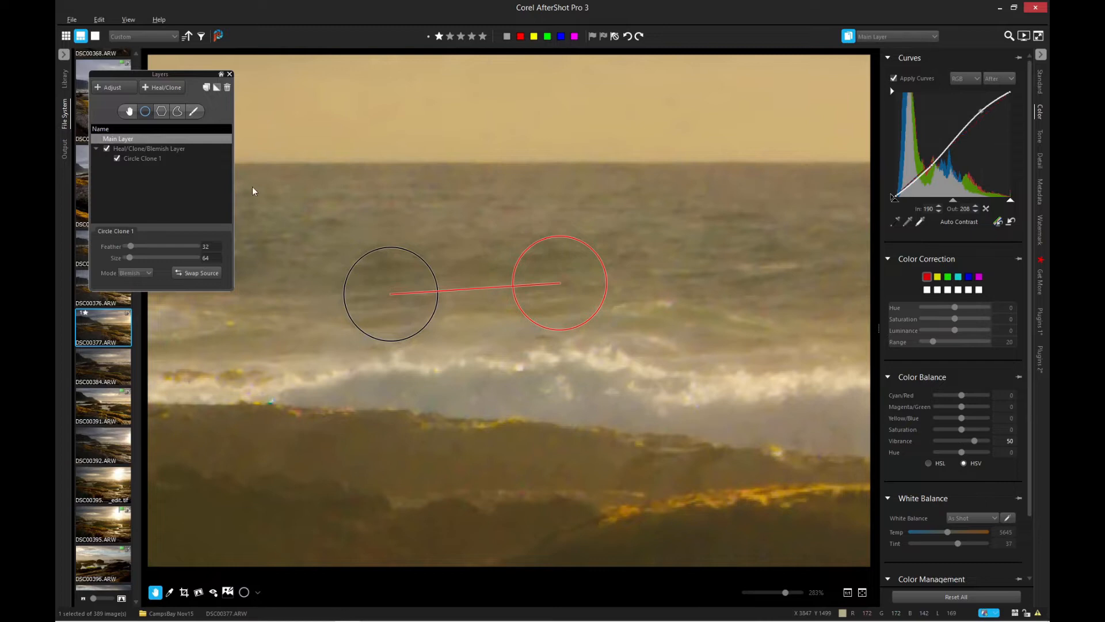
scroll(426, 326, "down", 3)
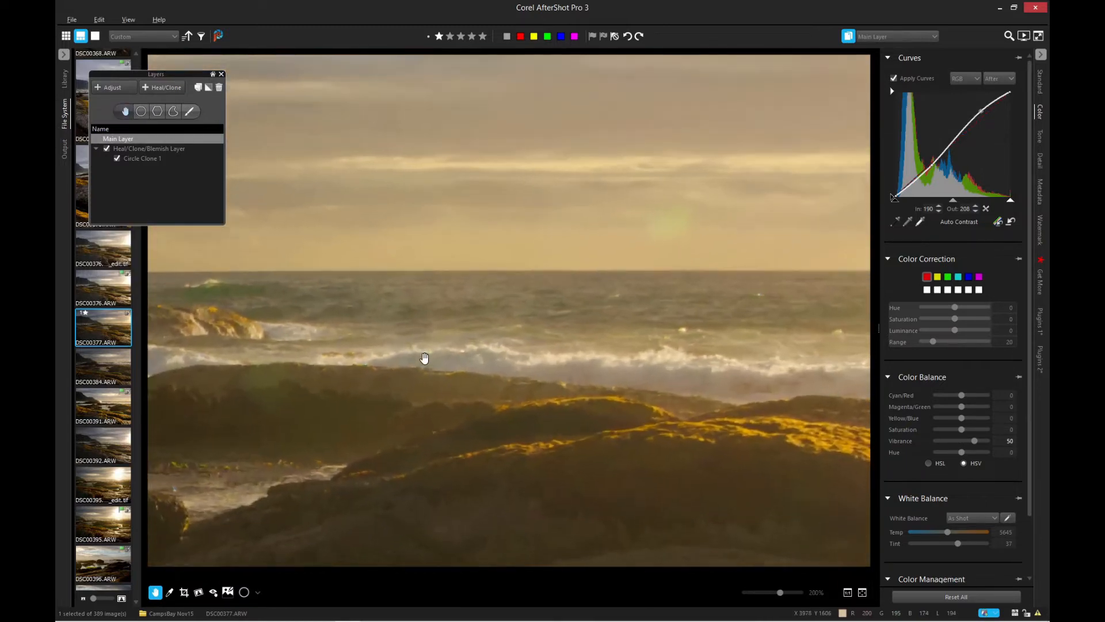
Reselect the circle clone over the water above the waves and set its feather to 30.
scroll(426, 348, "up", 2)
scroll(402, 294, "up", 3)
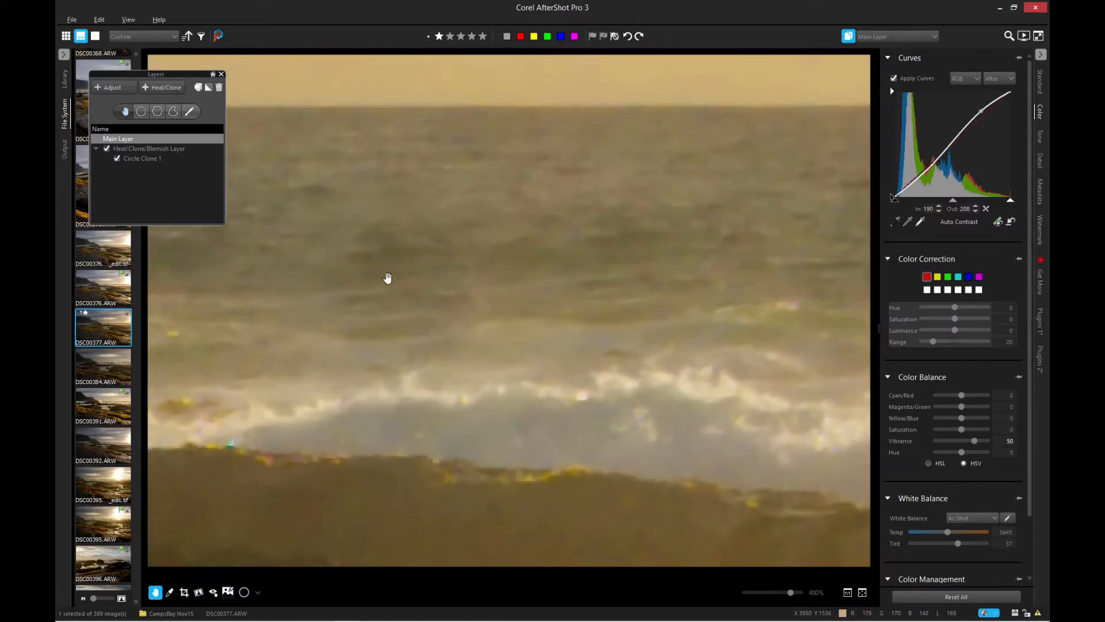
left_click(140, 111)
left_click(147, 148)
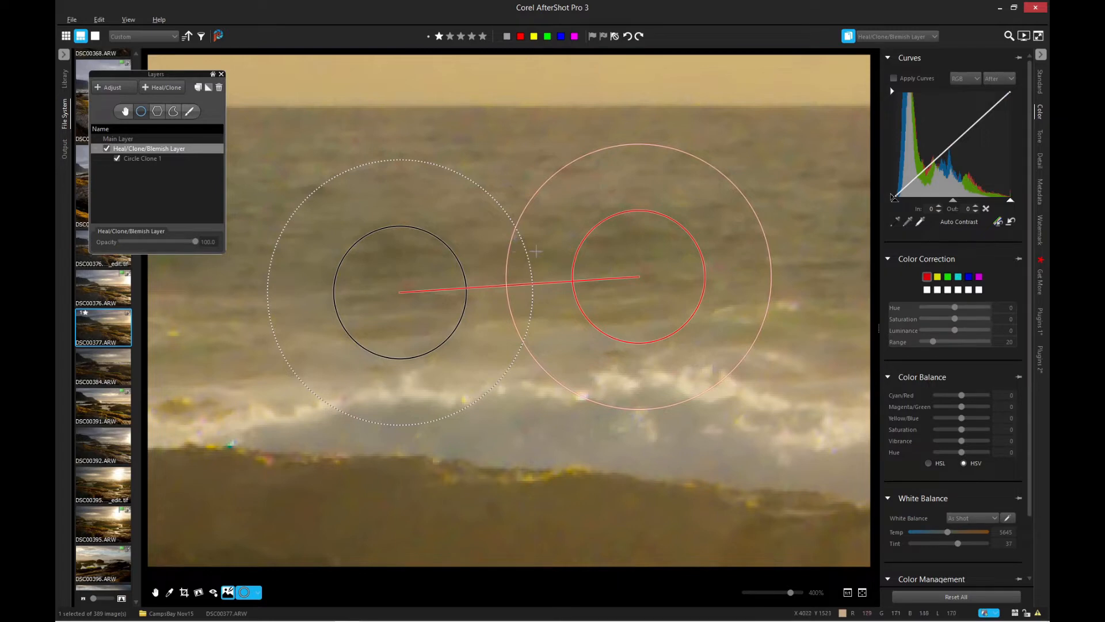
left_click(639, 239)
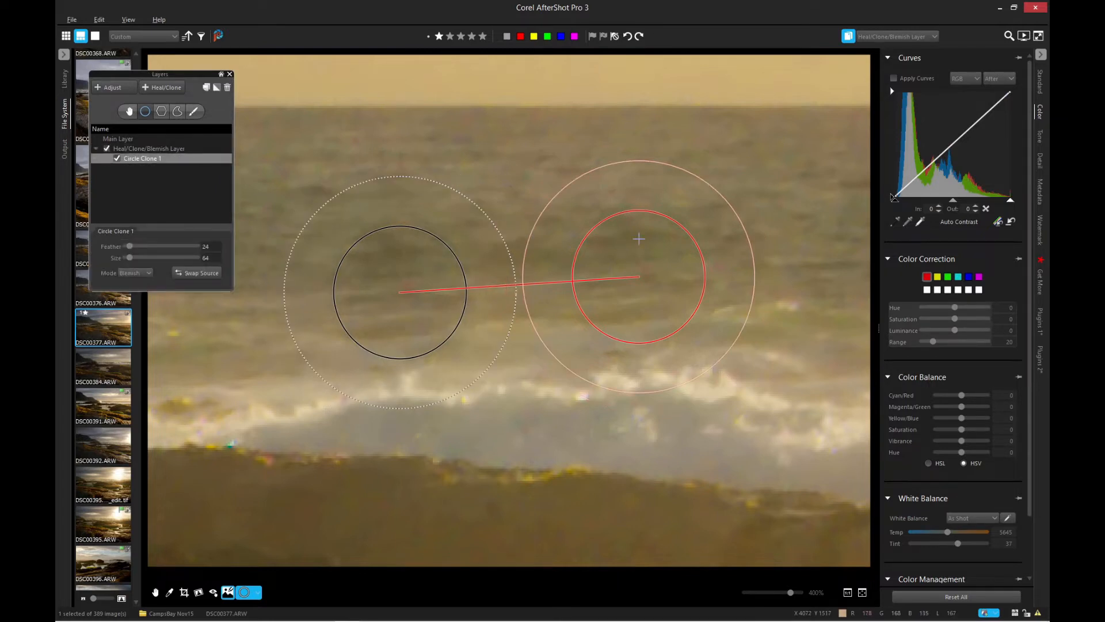
scroll(629, 283, "down", 2)
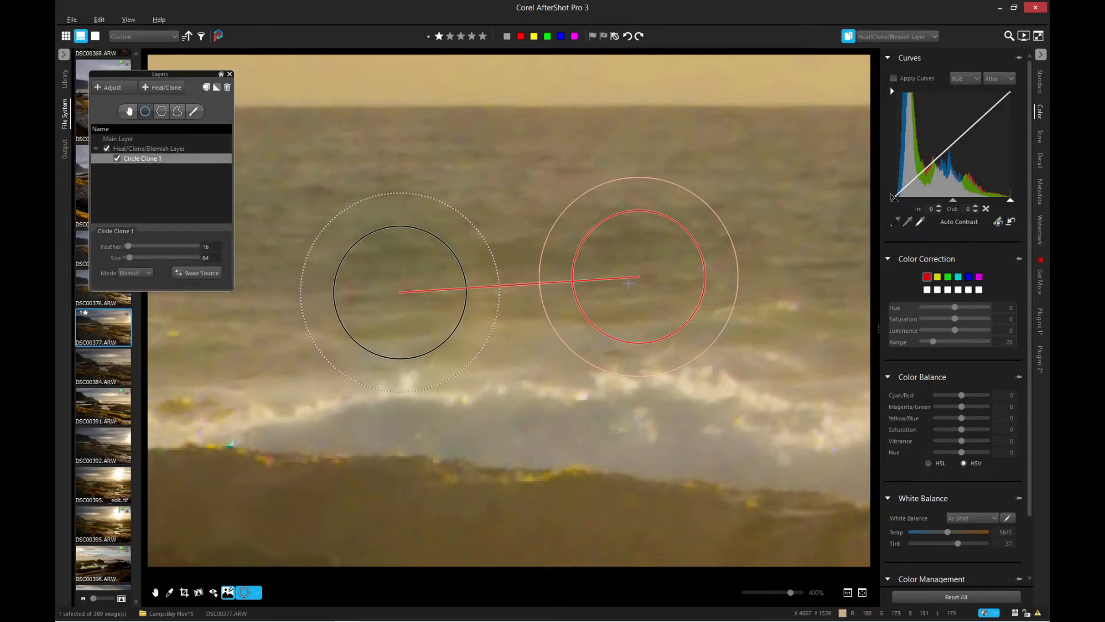
scroll(629, 283, "up", 2)
scroll(628, 283, "up", 2)
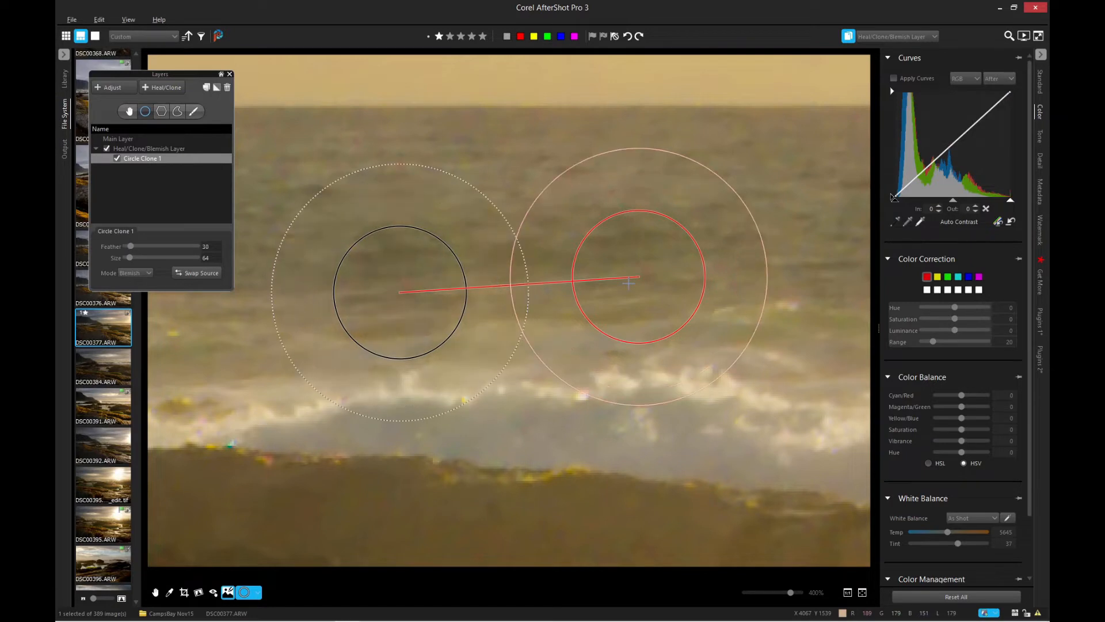
Shift the water clone slightly left over the remaining green flare and set its size to 62.
scroll(639, 277, "down", 2)
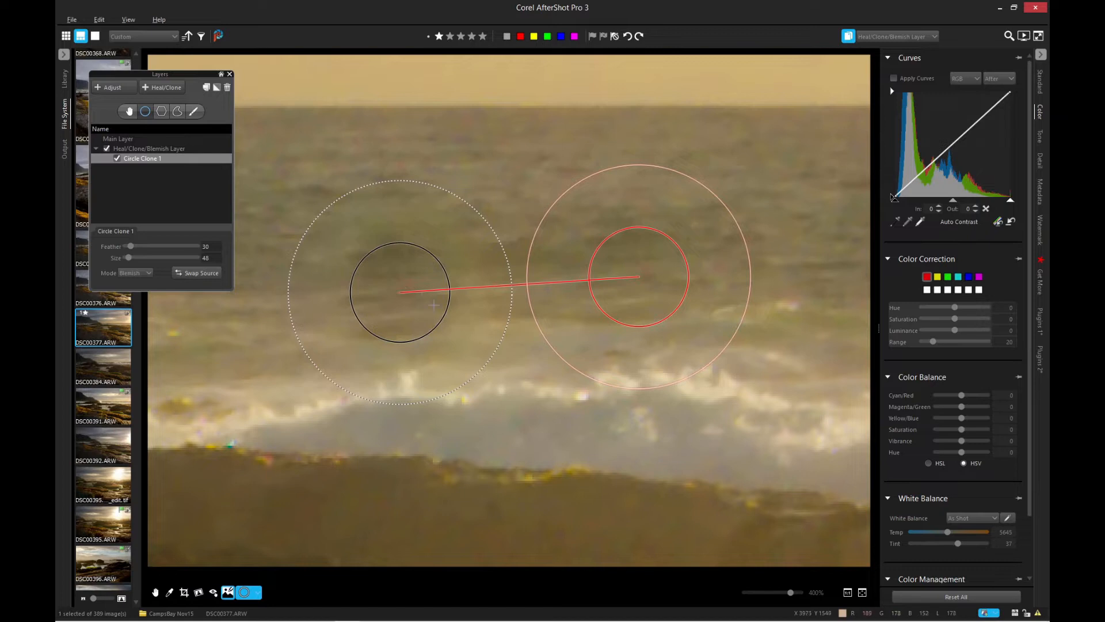
mouse_move(415, 284)
left_mouse_down()
mouse_move(438, 278)
mouse_move(398, 290)
left_mouse_up()
scroll(398, 290, "up", 2)
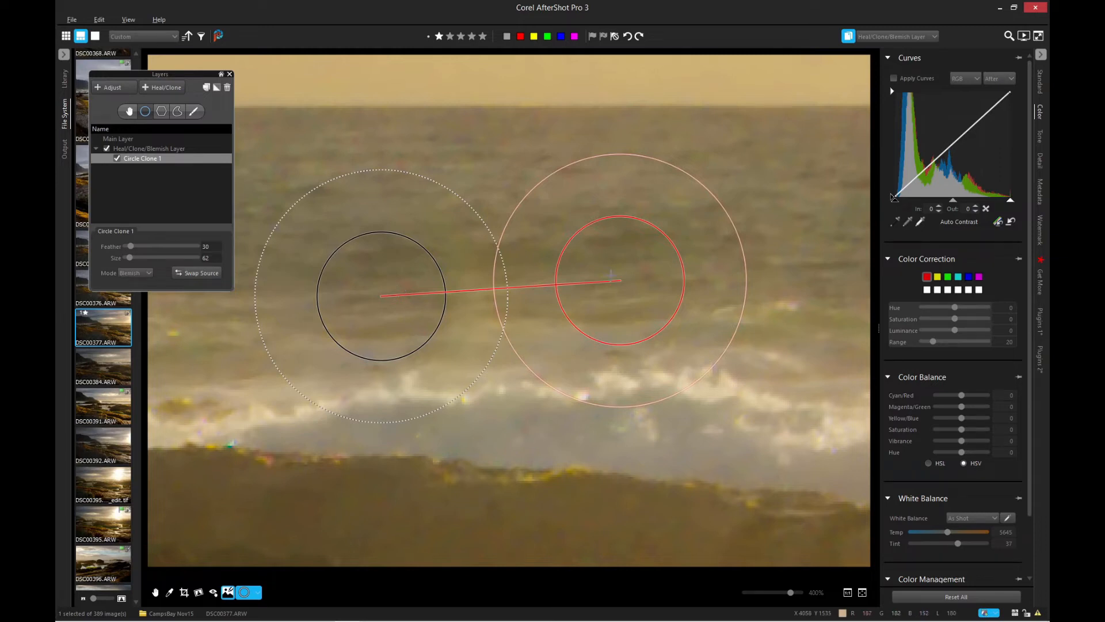
Lower the water clone's source circle until it is almost level with the target, and return to the Main Layer.
left_click_drag(611, 298, 603, 347)
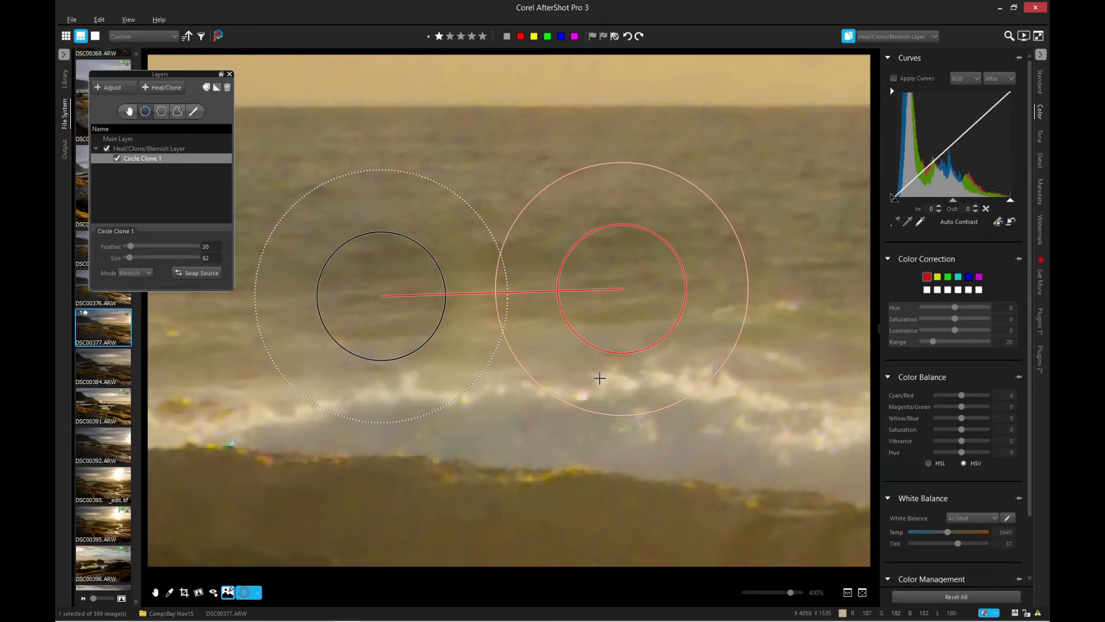
left_click_drag(620, 281, 623, 293)
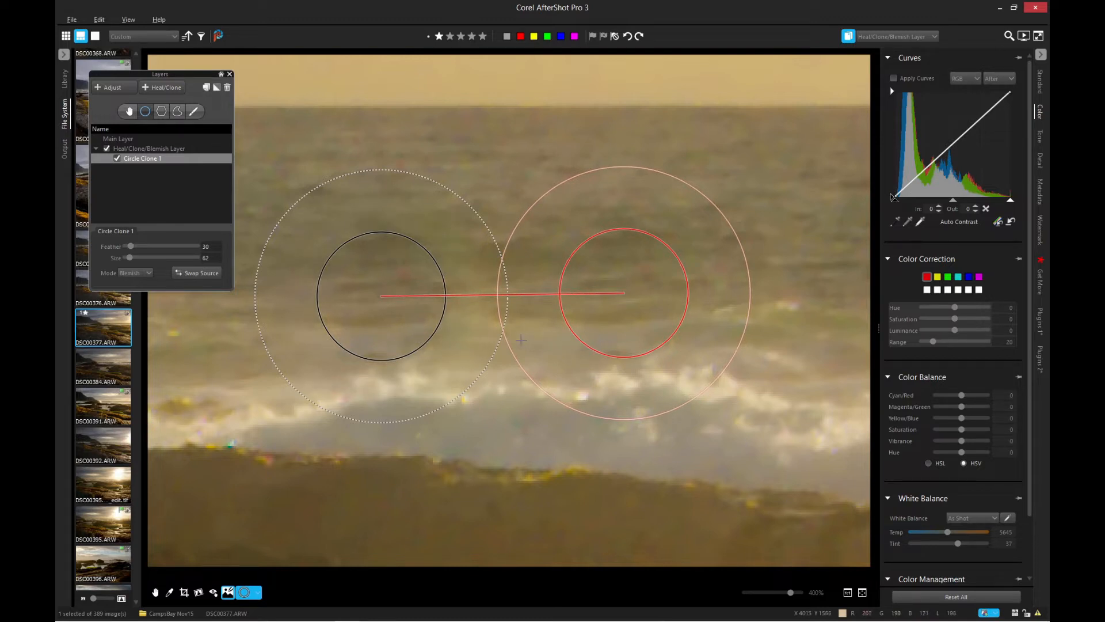
left_click(144, 140)
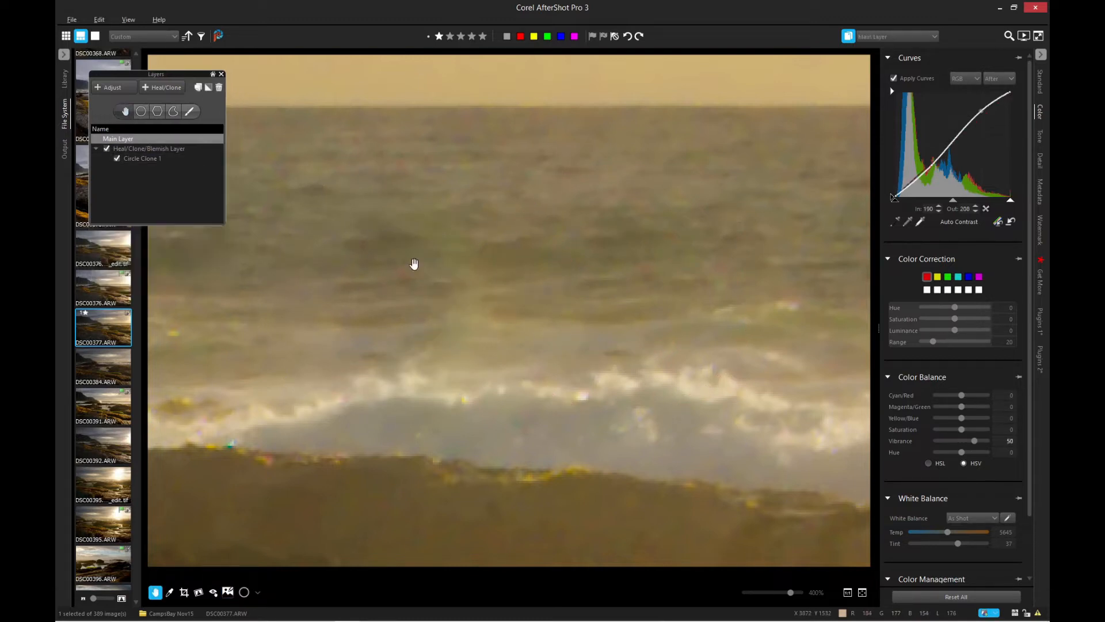
Place a second circle clone on the heal layer over the green flare at the upper edge of the dark rock below the waves.
scroll(489, 335, "down", 3)
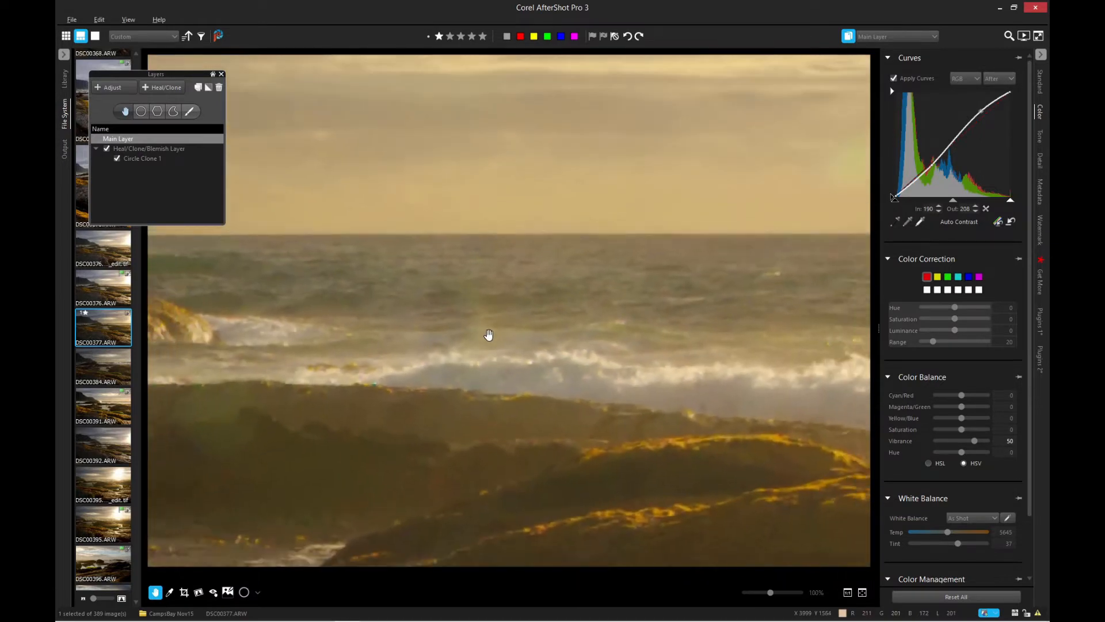
scroll(488, 335, "down", 2)
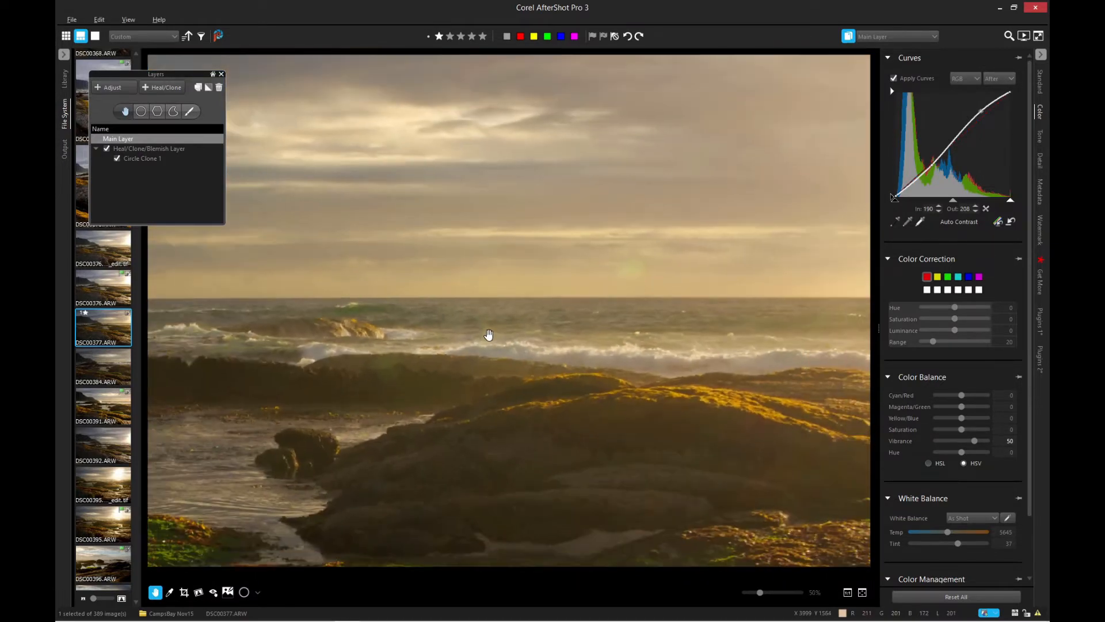
scroll(488, 335, "down", 2)
scroll(479, 381, "up", 2)
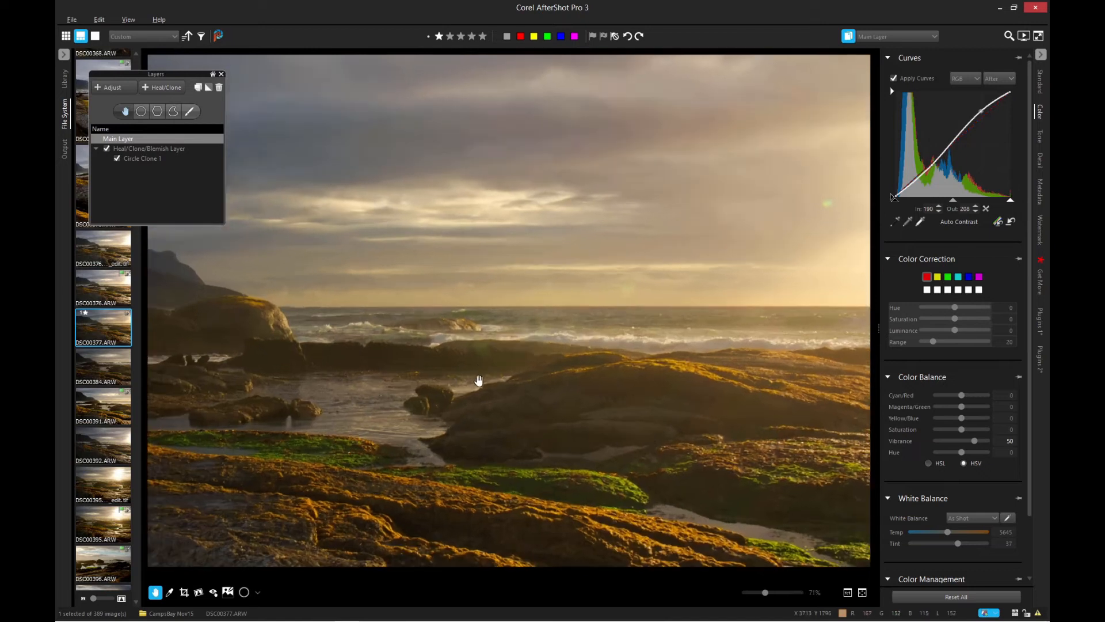
scroll(479, 381, "up", 5)
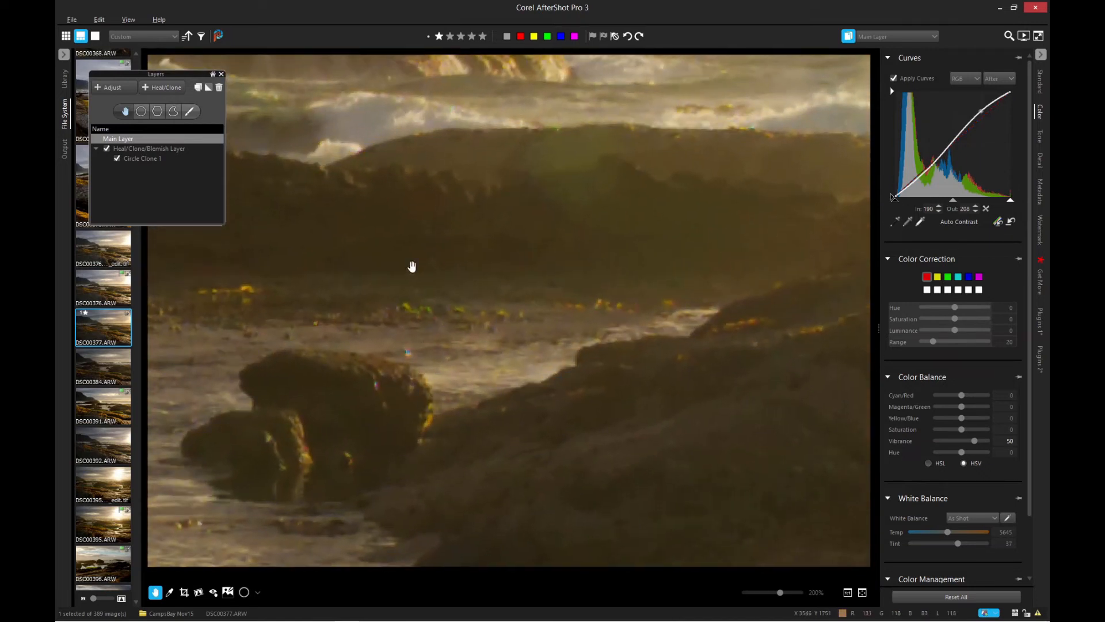
scroll(634, 123, "up", 2)
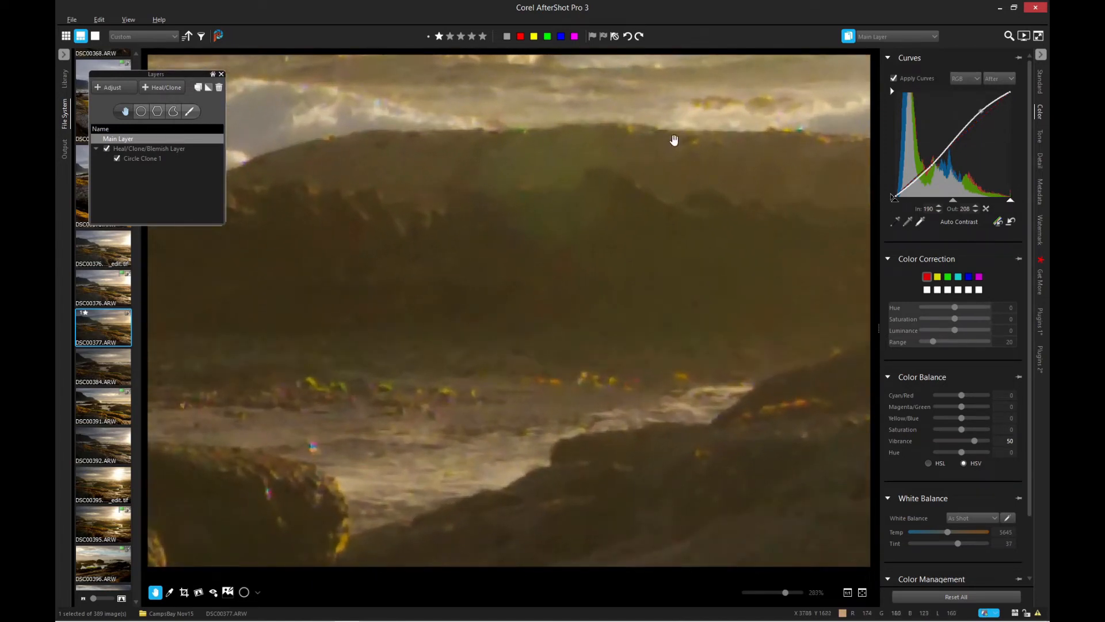
scroll(666, 121, "up", 2)
left_click_drag(647, 141, 637, 227)
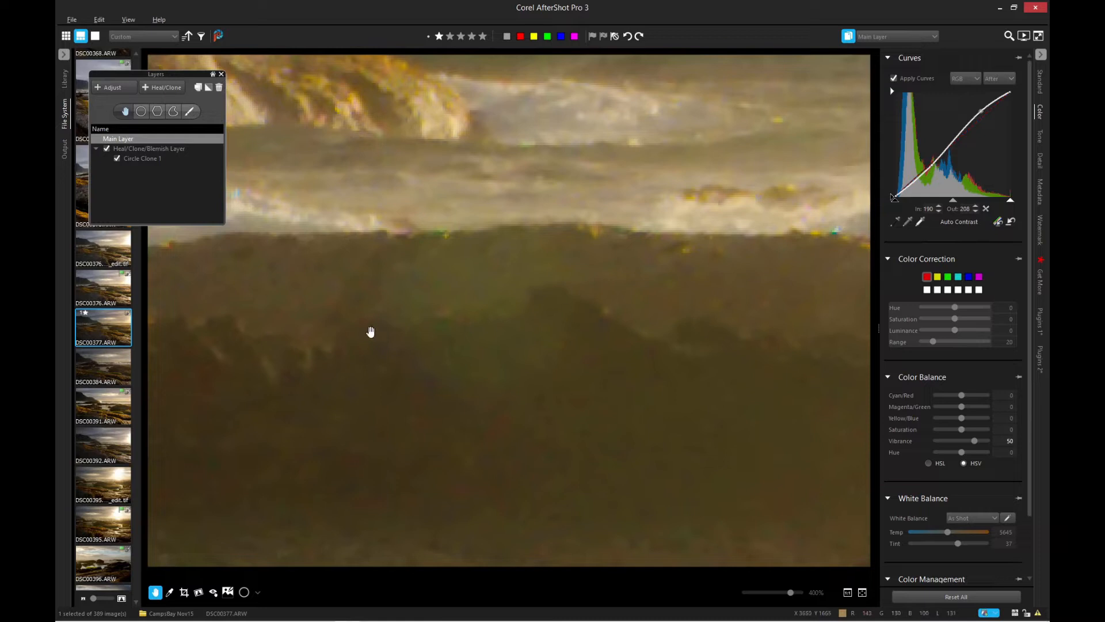
left_click(151, 150)
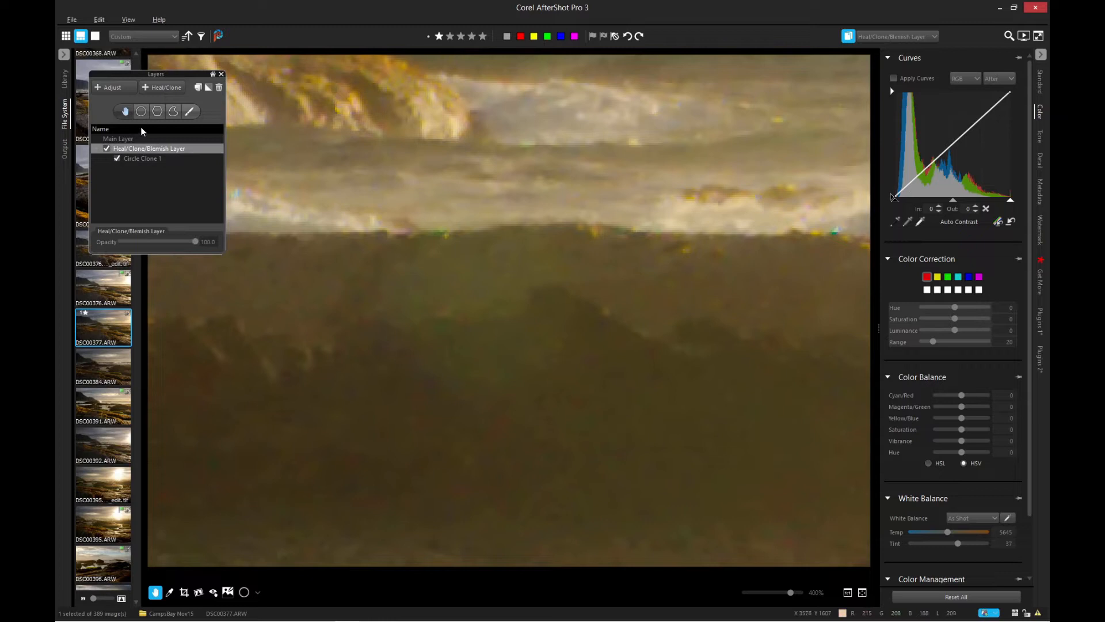
left_click(140, 112)
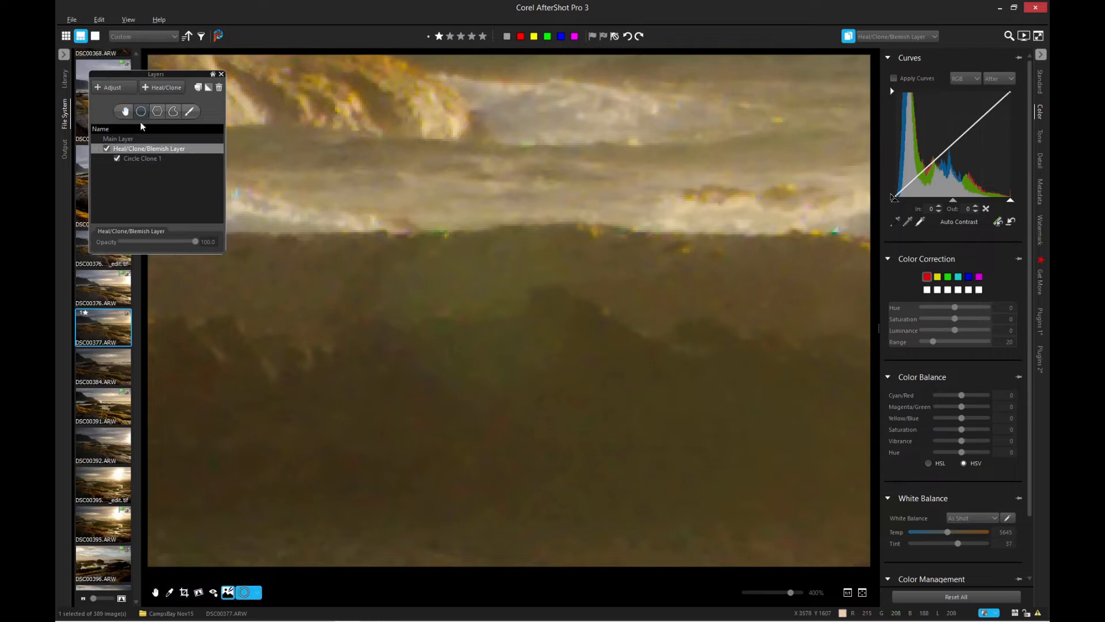
left_click(474, 280)
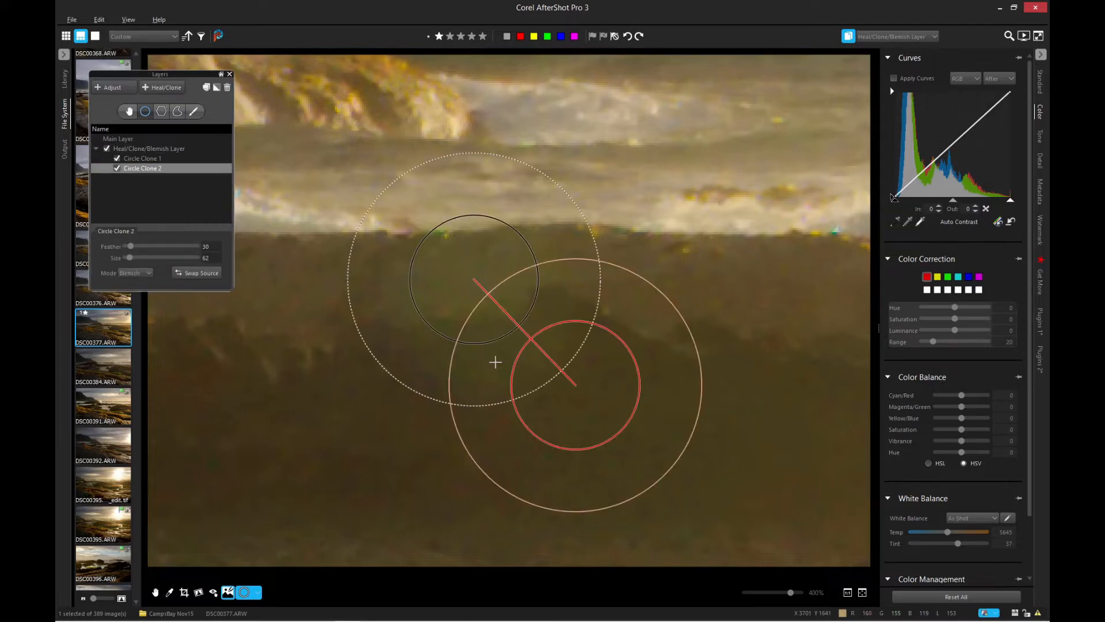
Move the second clone's source along the rock's upper edge to a clean matching area at its right, and return to the Main Layer.
mouse_move(590, 398)
left_mouse_down()
mouse_move(616, 390)
mouse_move(699, 300)
left_mouse_up()
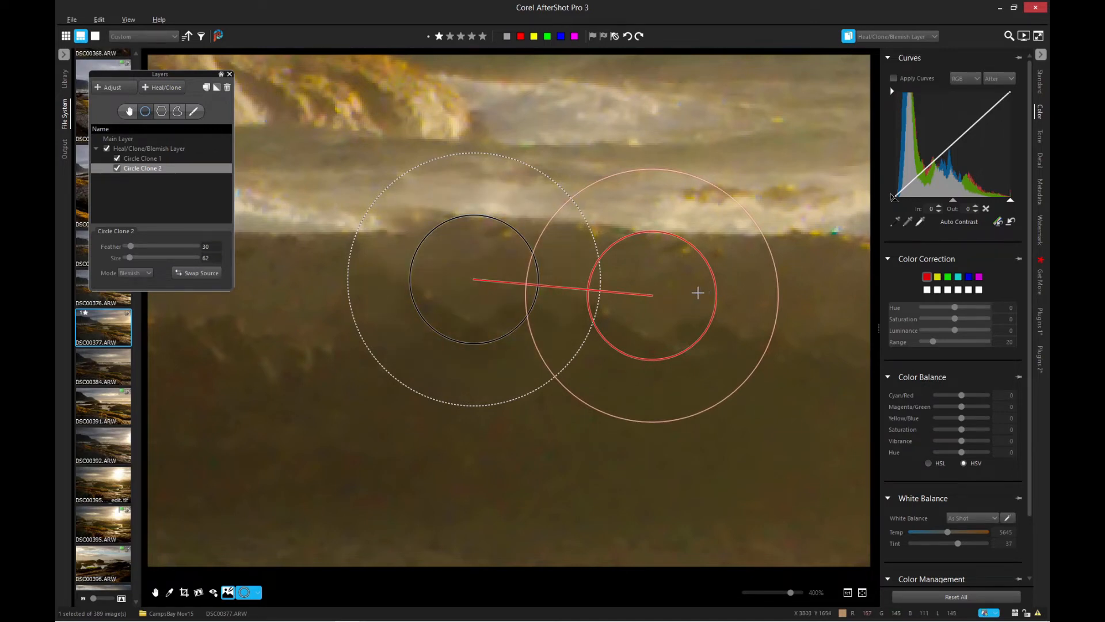
left_click_drag(687, 294, 743, 299)
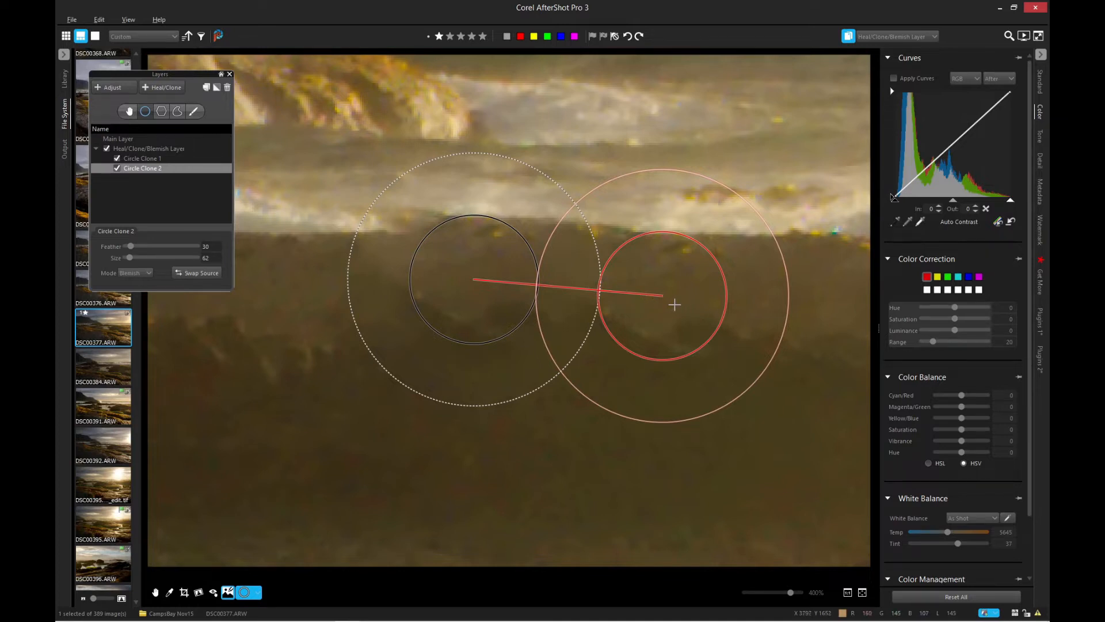
left_click_drag(679, 299, 754, 299)
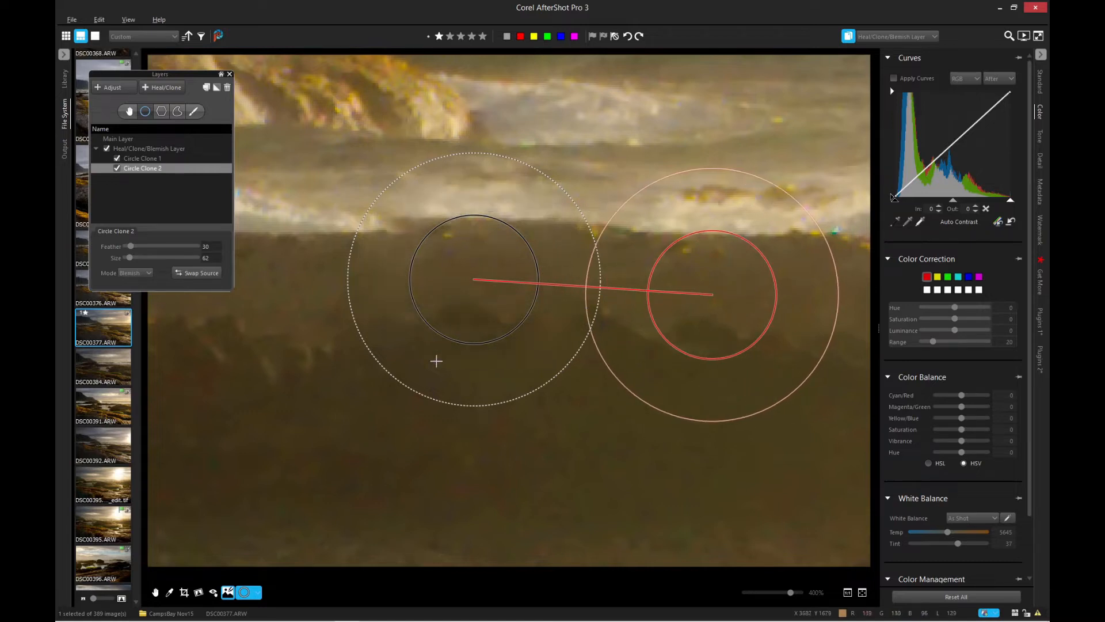
scroll(390, 369, "down", 1)
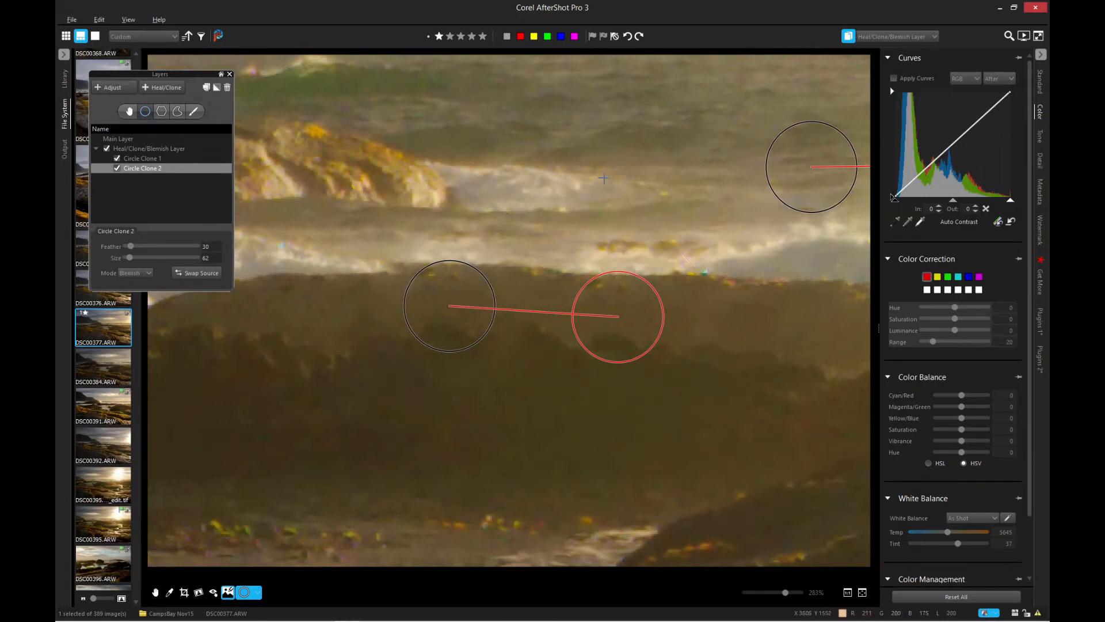
left_click_drag(630, 313, 635, 313)
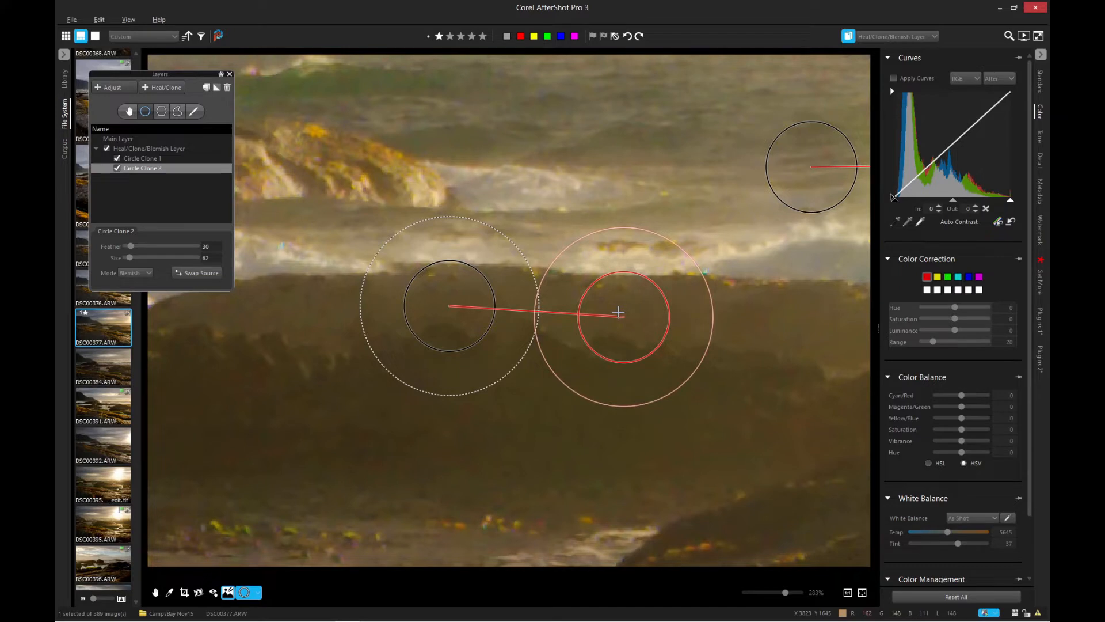
left_click_drag(626, 306, 618, 306)
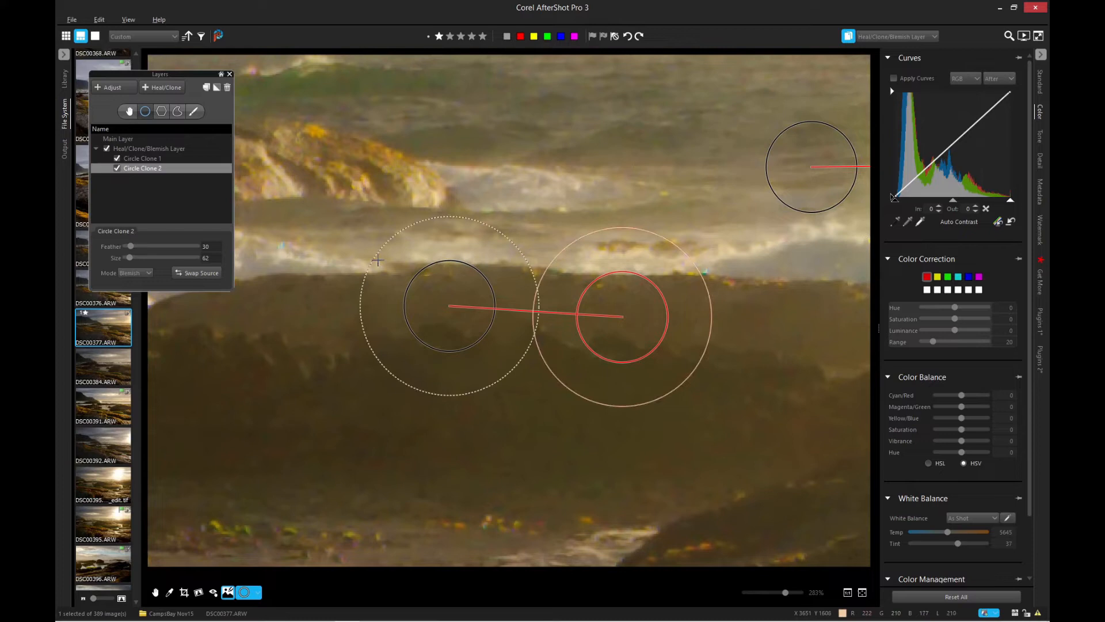
left_click(161, 143)
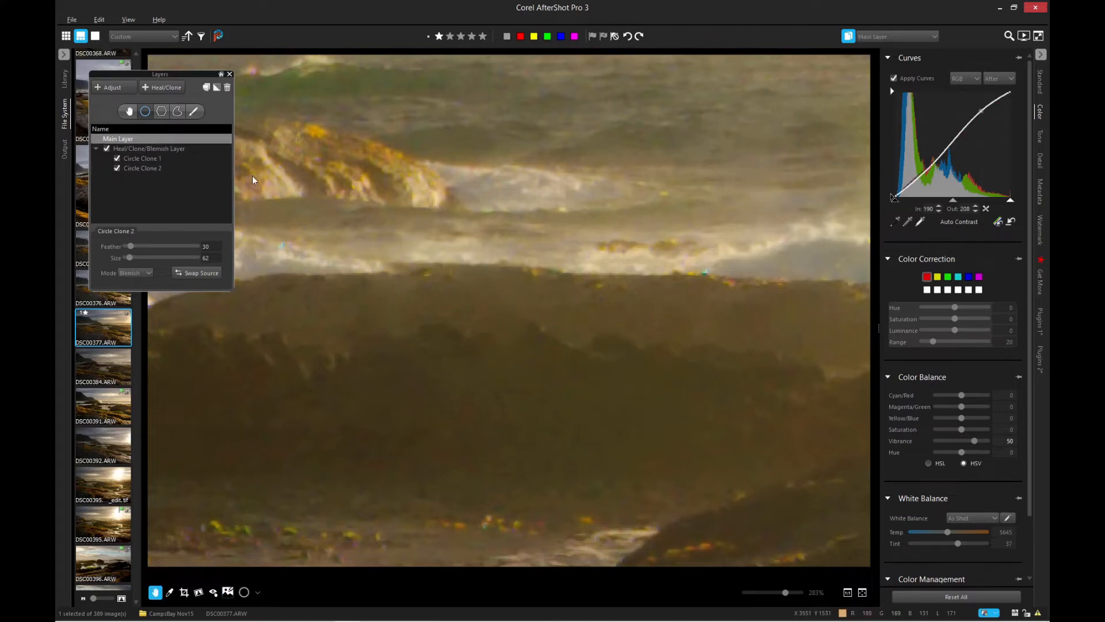
Cover the rainbow-coloured flare on the grey foreground rock with a size 30 circle clone sourced from clean rock to its right.
scroll(547, 303, "down", 1)
scroll(546, 303, "down", 1)
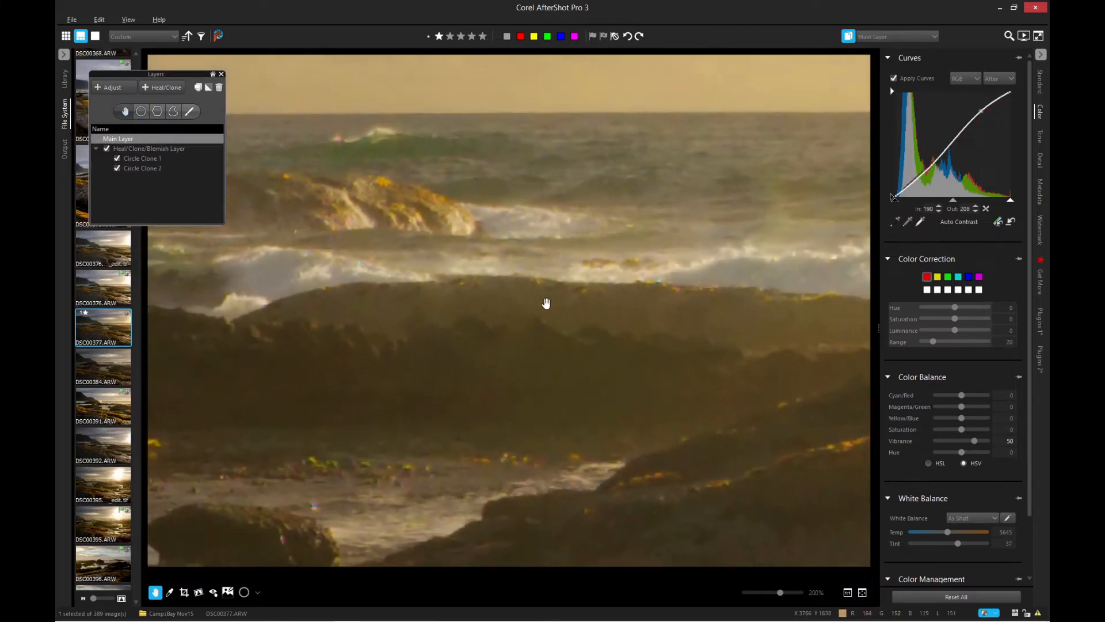
scroll(546, 305, "down", 2)
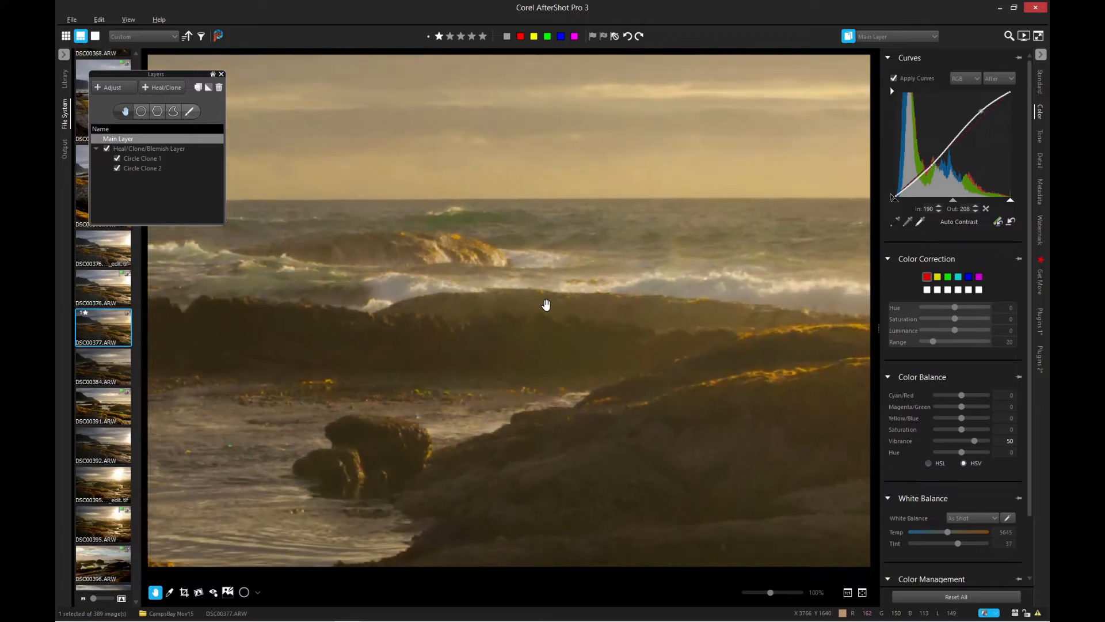
scroll(546, 304, "down", 1)
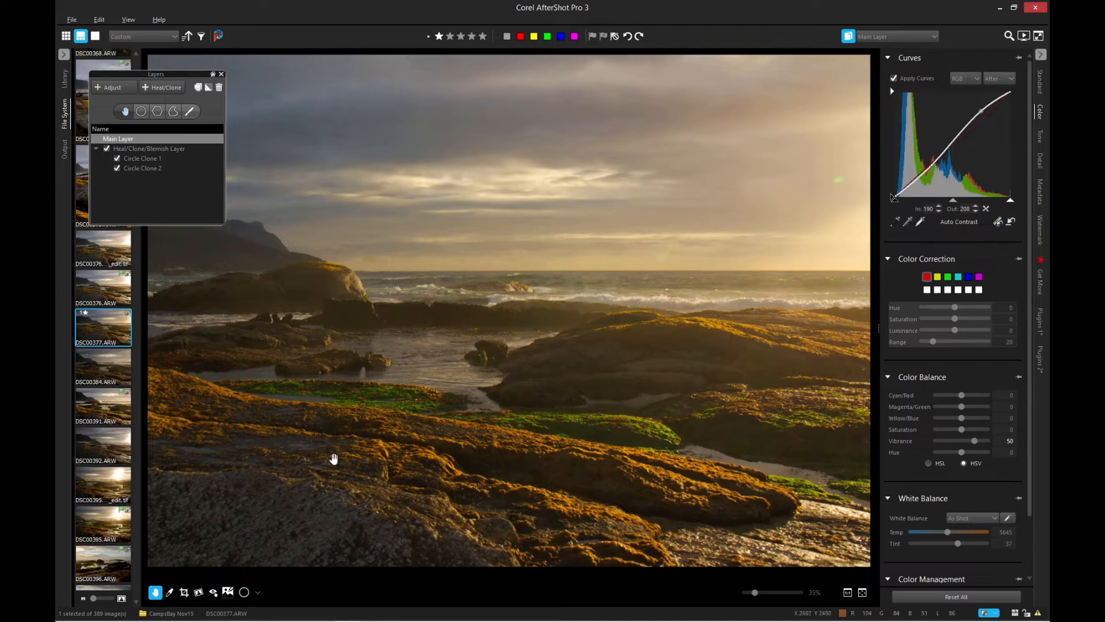
scroll(211, 511, "down", 1)
scroll(304, 439, "up", 1)
scroll(291, 425, "up", 2)
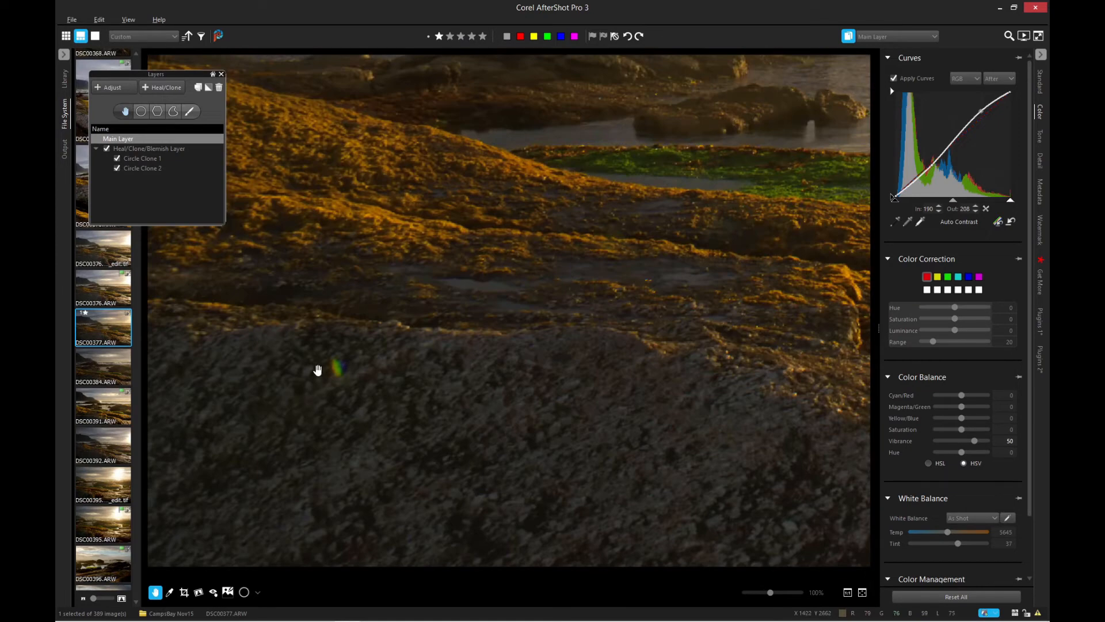
scroll(317, 370, "up", 1)
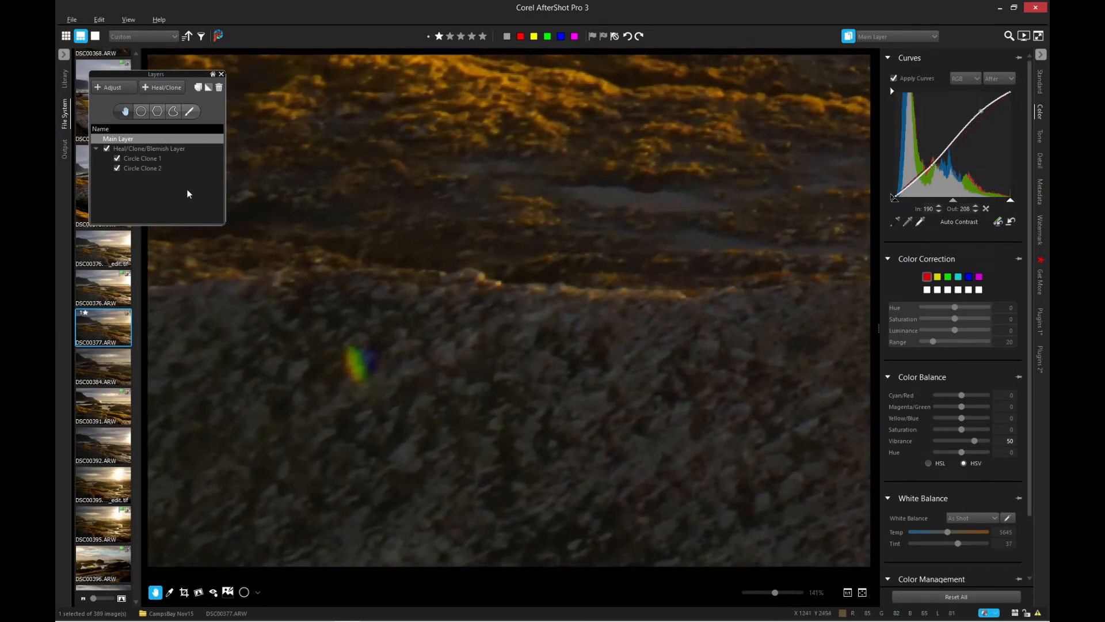
left_click(139, 112)
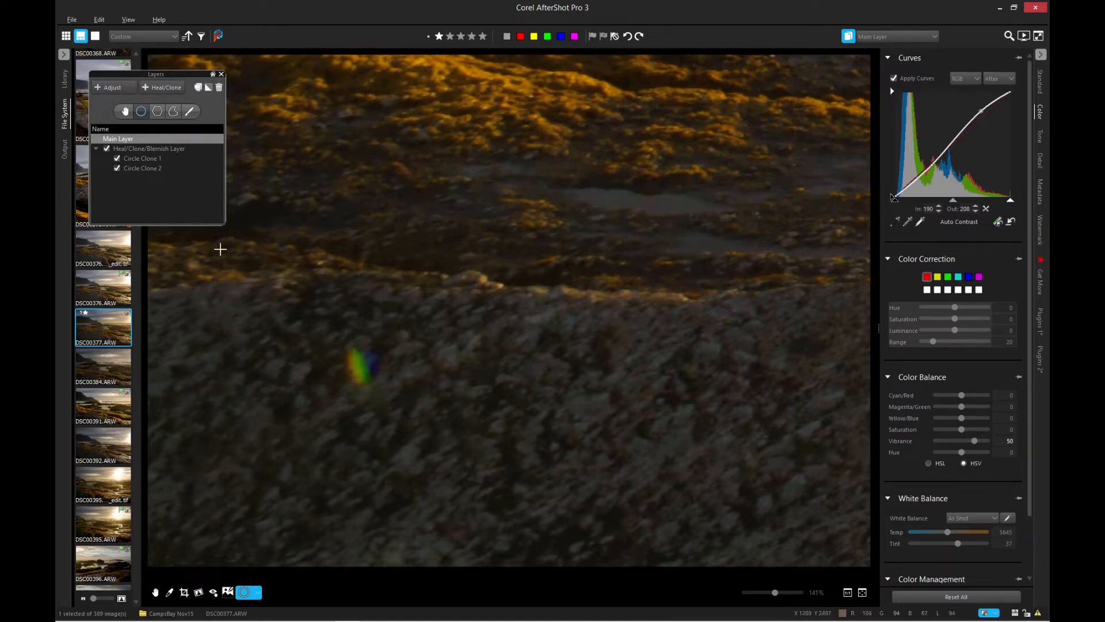
left_click(150, 149)
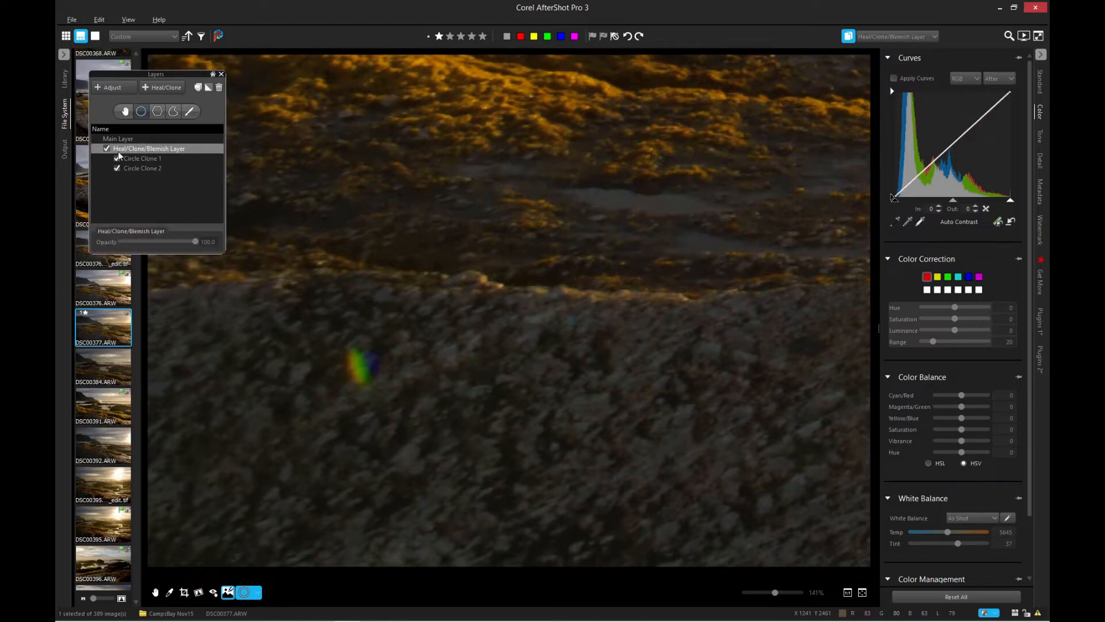
left_click(358, 370)
mouse_move(397, 415)
left_mouse_down()
mouse_move(440, 396)
mouse_move(456, 358)
mouse_move(451, 367)
left_mouse_up()
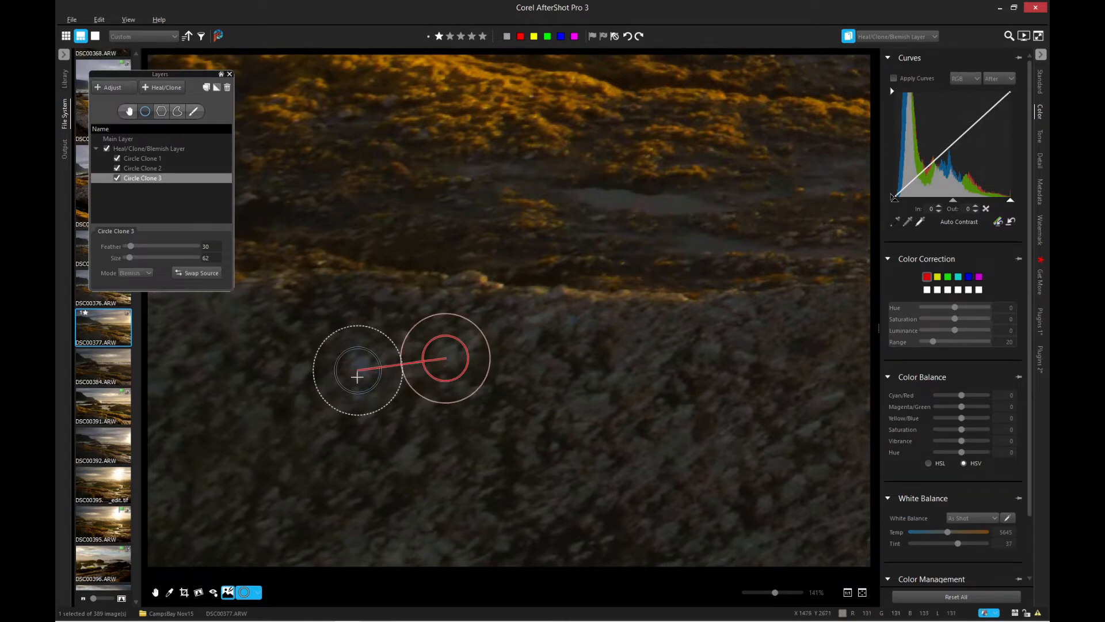
scroll(357, 377, "down", 5)
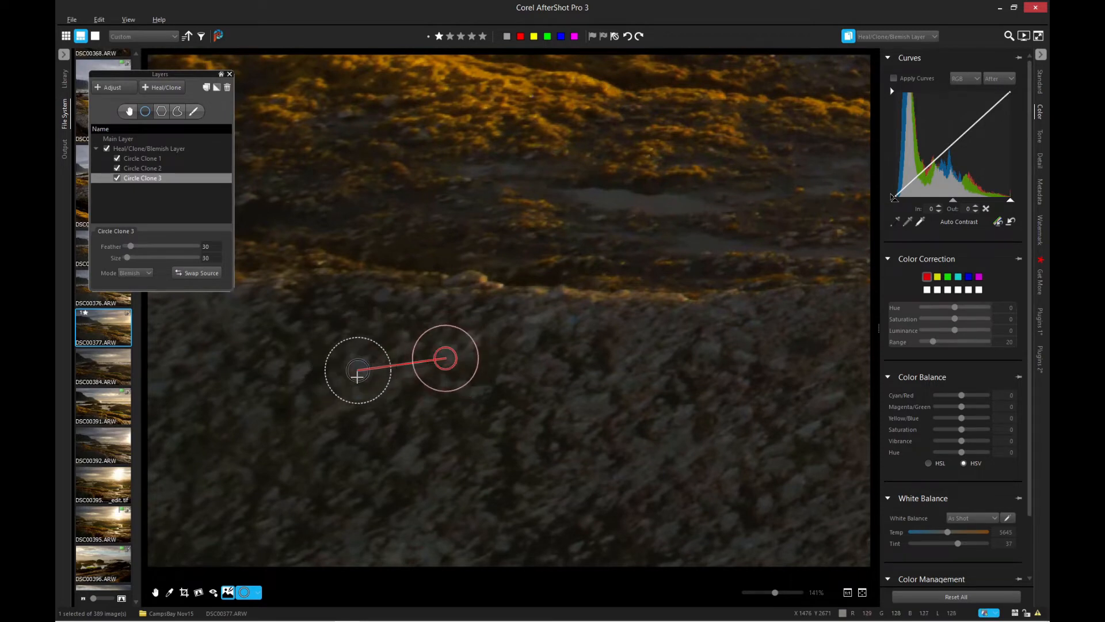
Set the grey rock clone's feather to 37 and size to 28, shift it slightly upward over the flare, and return to the Main Layer.
scroll(357, 377, "up", 2)
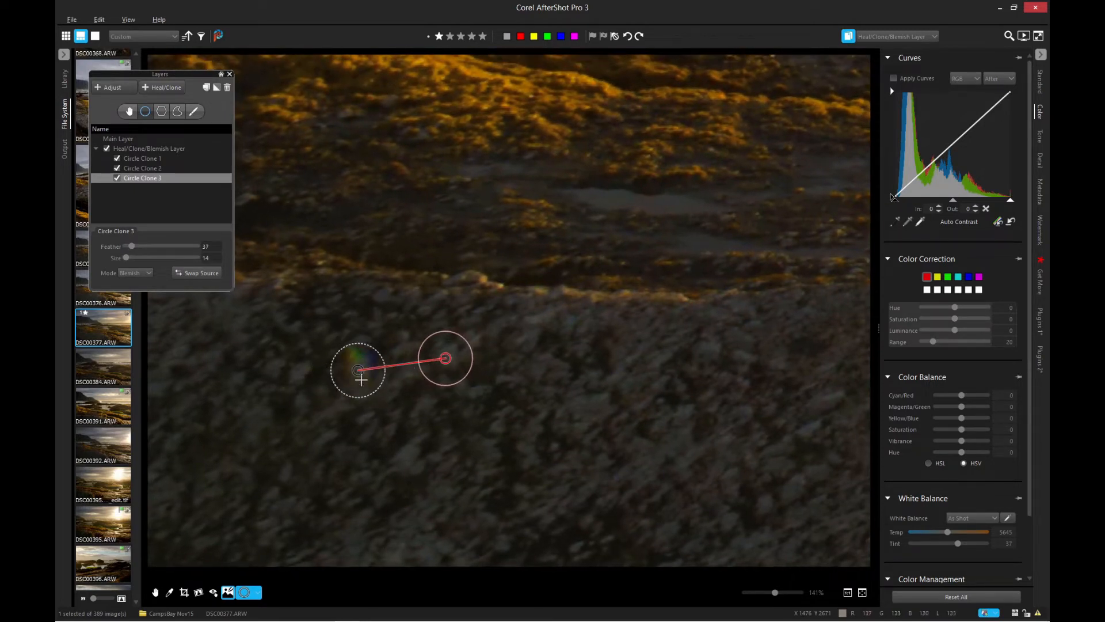
scroll(361, 379, "up", 1)
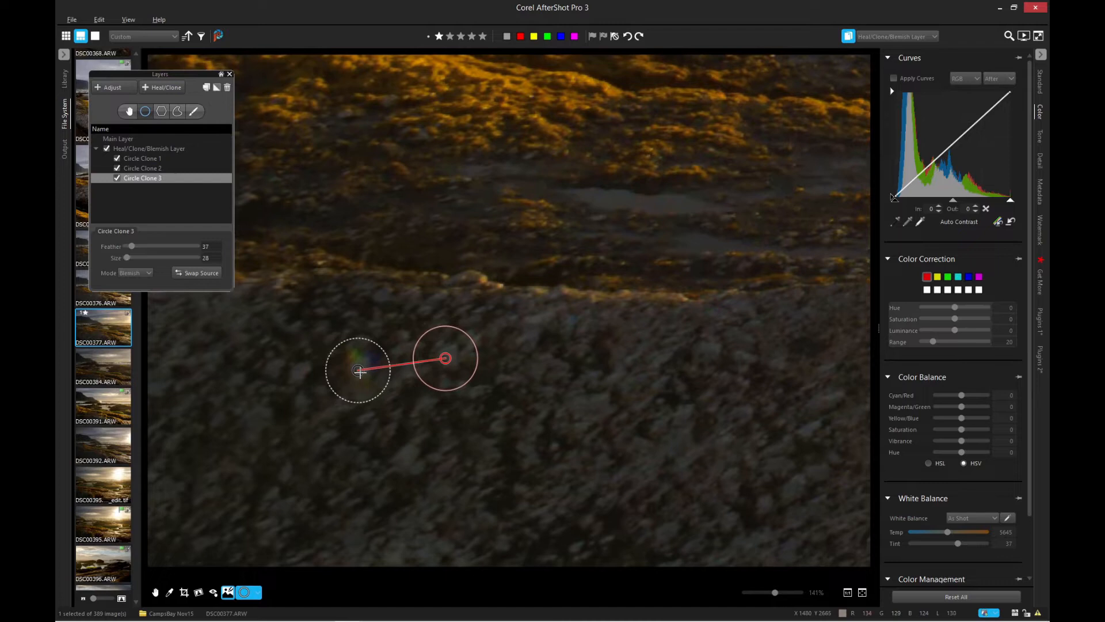
scroll(359, 372, "up", 2)
left_click_drag(359, 372, 358, 364)
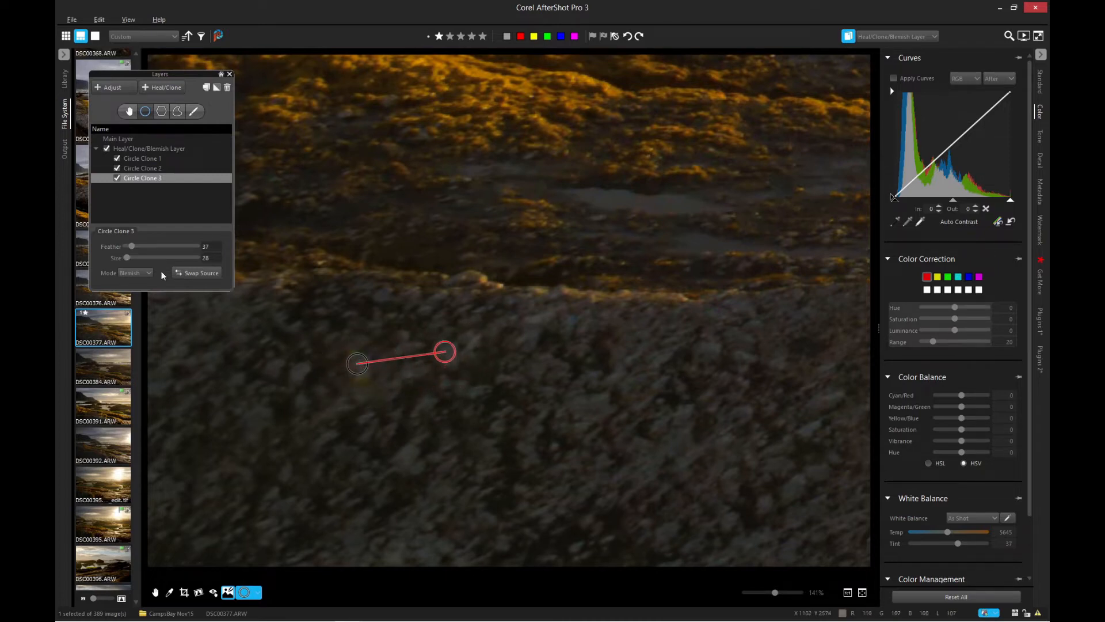
left_click(142, 139)
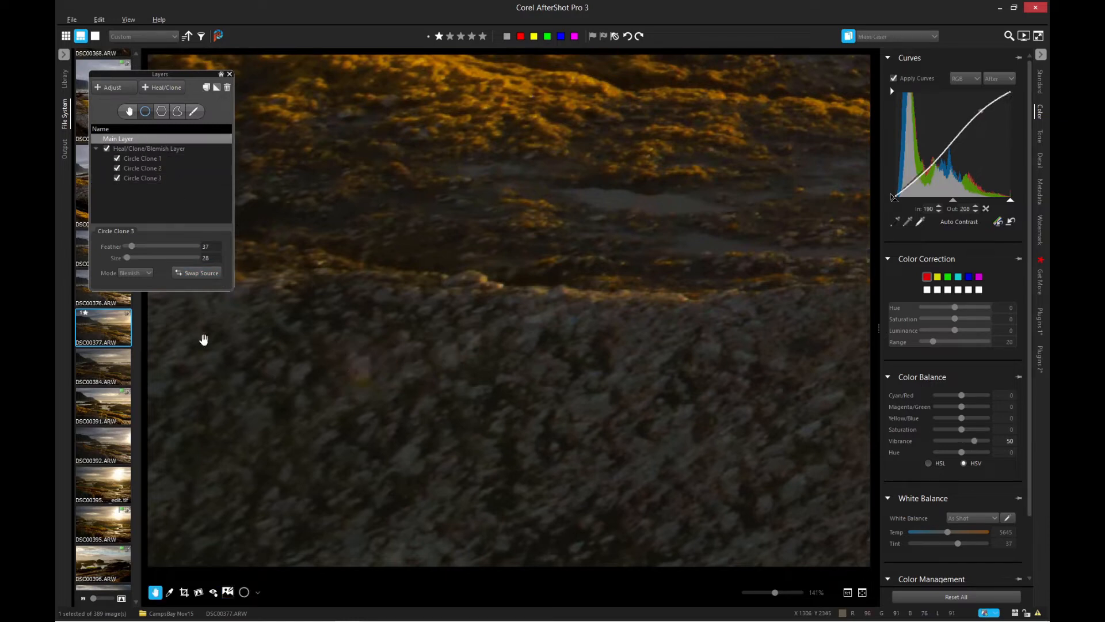
Review the whole photo for remaining flare and collapse the heal layer's clone list.
scroll(434, 346, "down", 4)
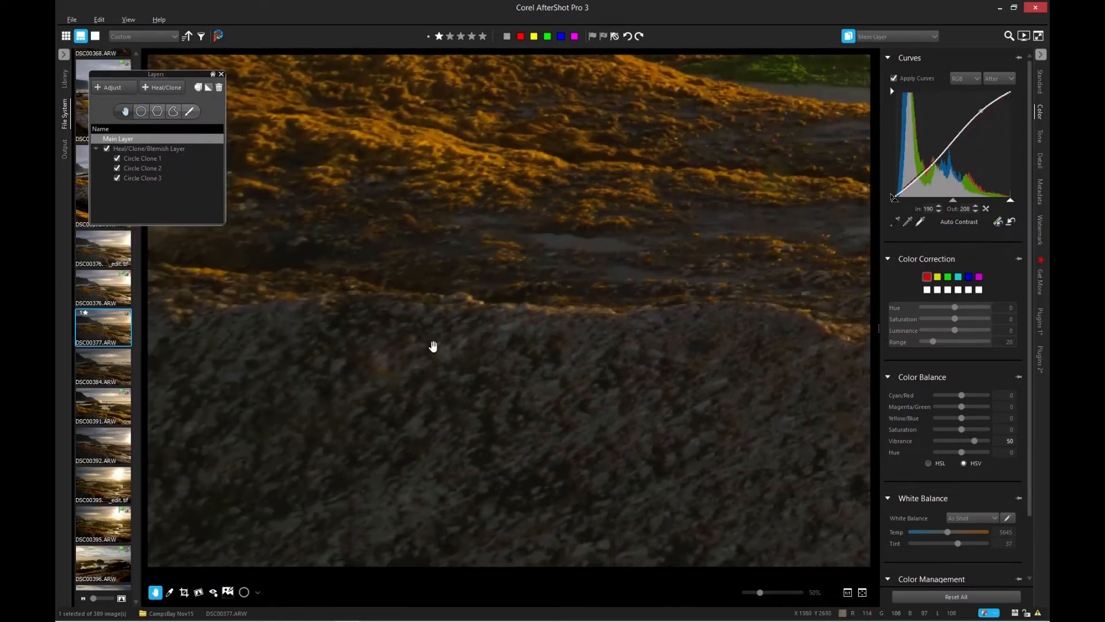
scroll(434, 346, "down", 1)
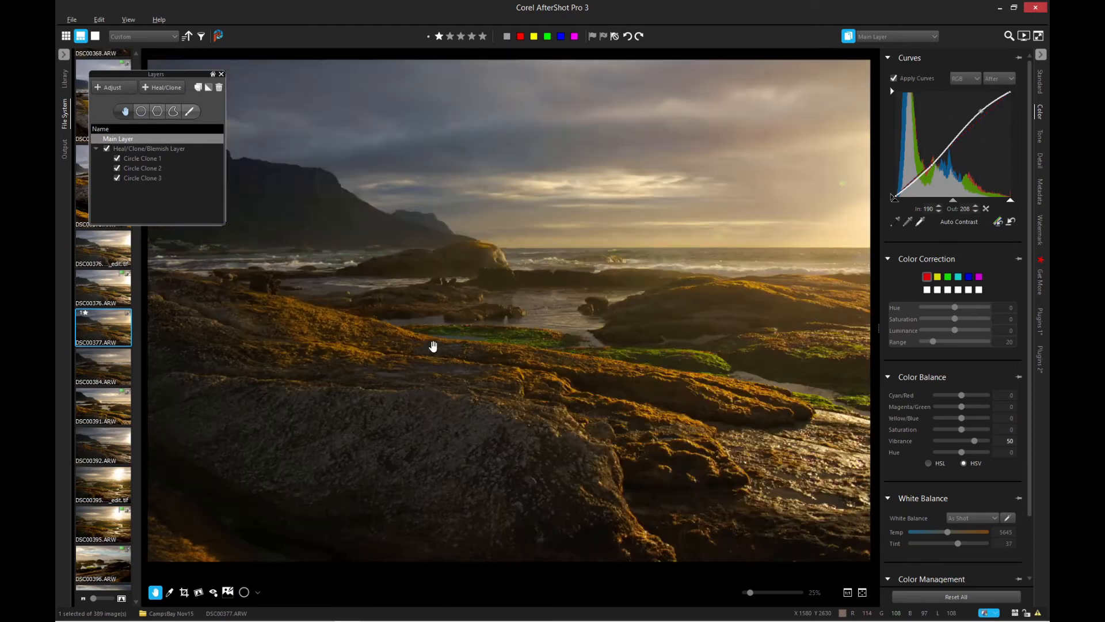
scroll(432, 349, "down", 1)
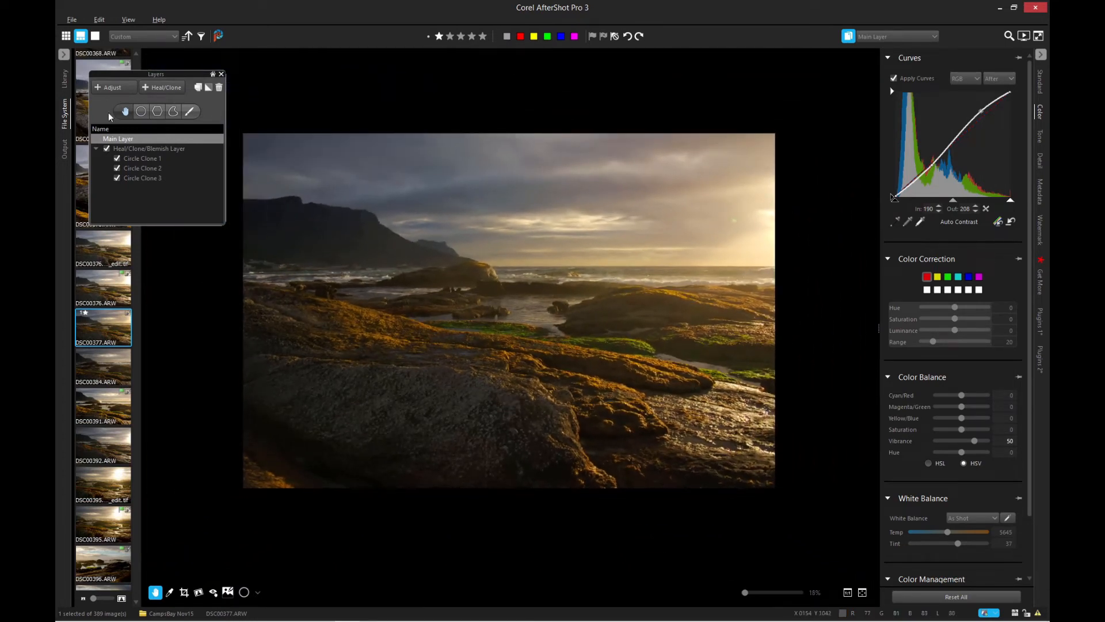
left_click(96, 149)
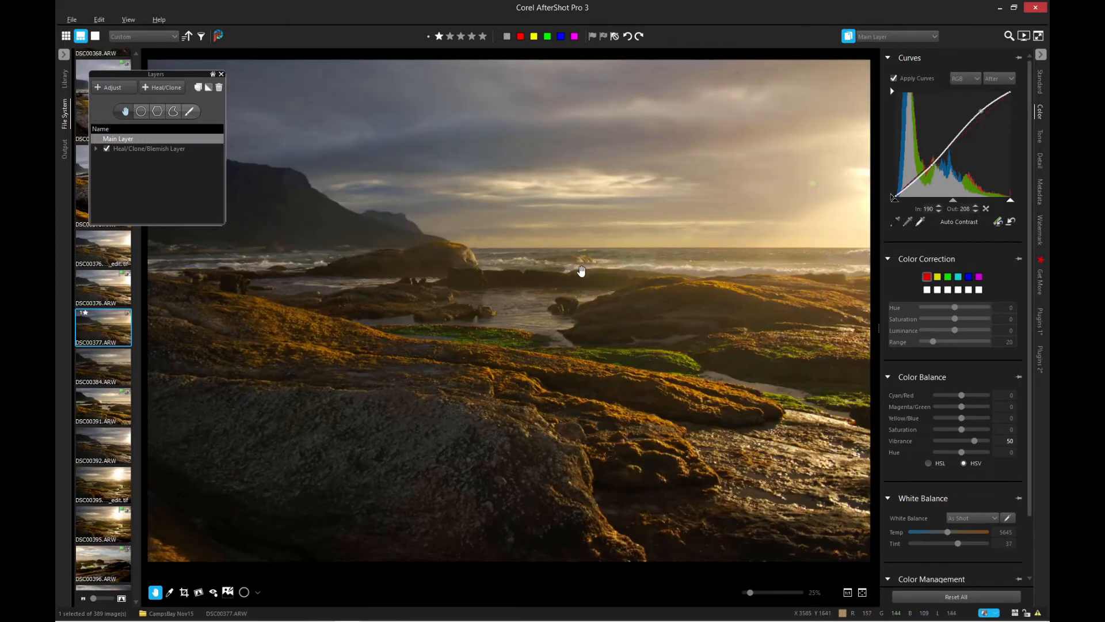
Add a fourth circle clone on the heal layer over the water left of the first clone, sourced from water to its right.
scroll(581, 270, "up", 2)
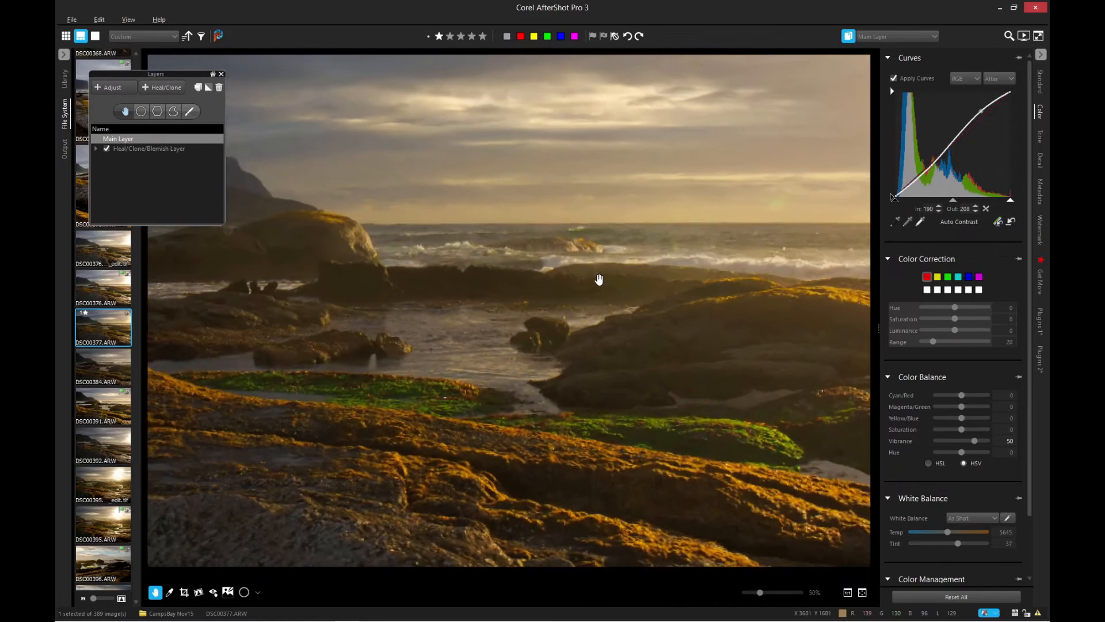
scroll(677, 242, "up", 3)
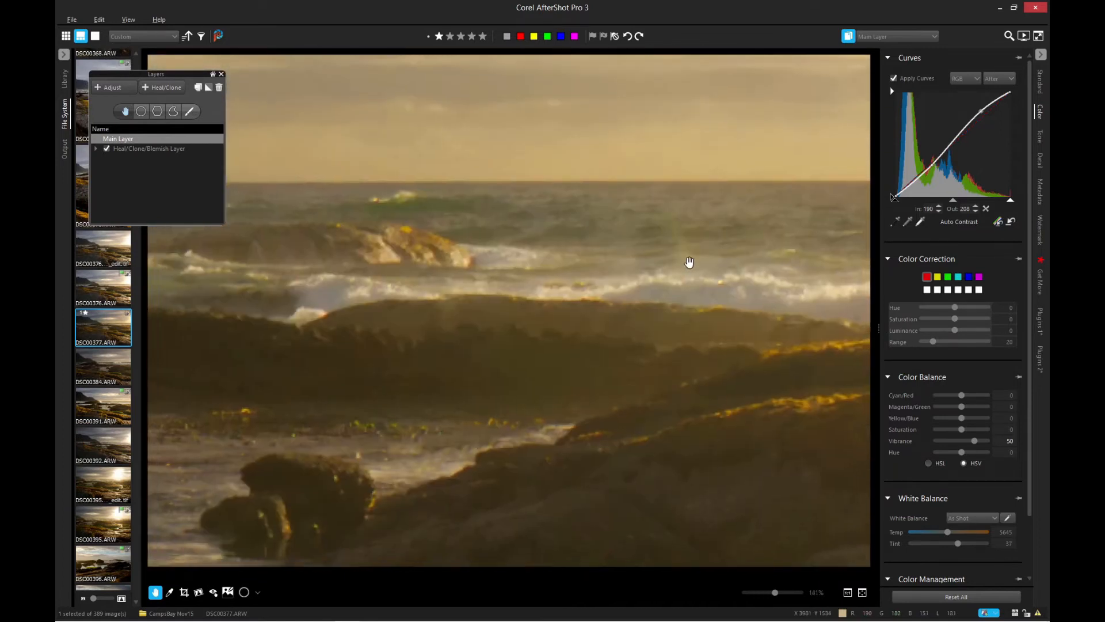
left_click_drag(638, 284, 583, 304)
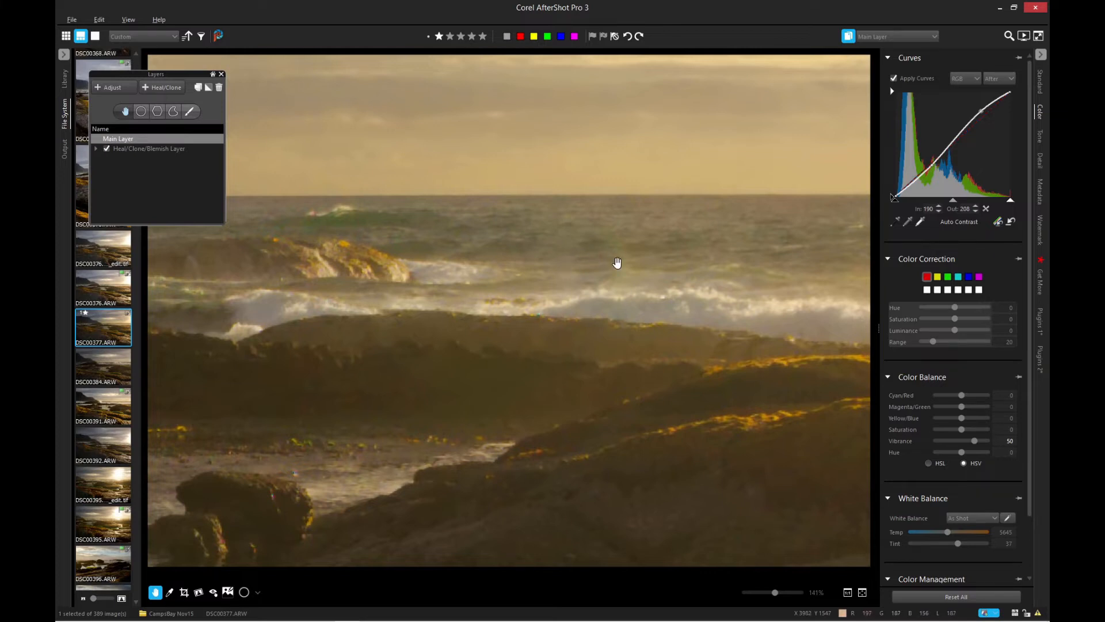
scroll(617, 262, "up", 2)
left_click_drag(553, 239, 491, 276)
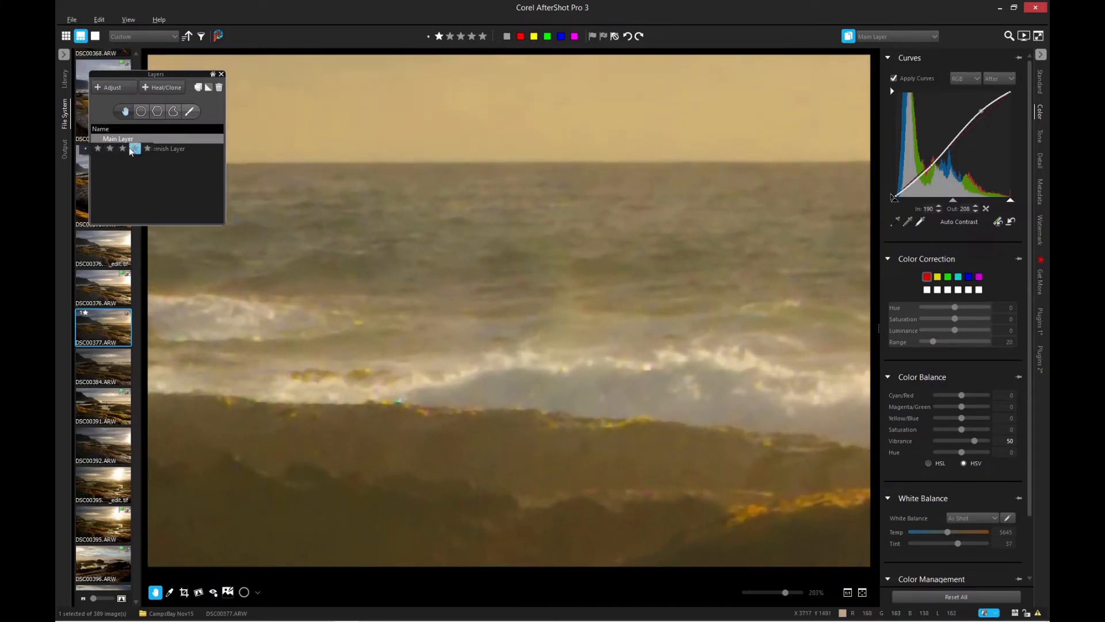
left_click(124, 152)
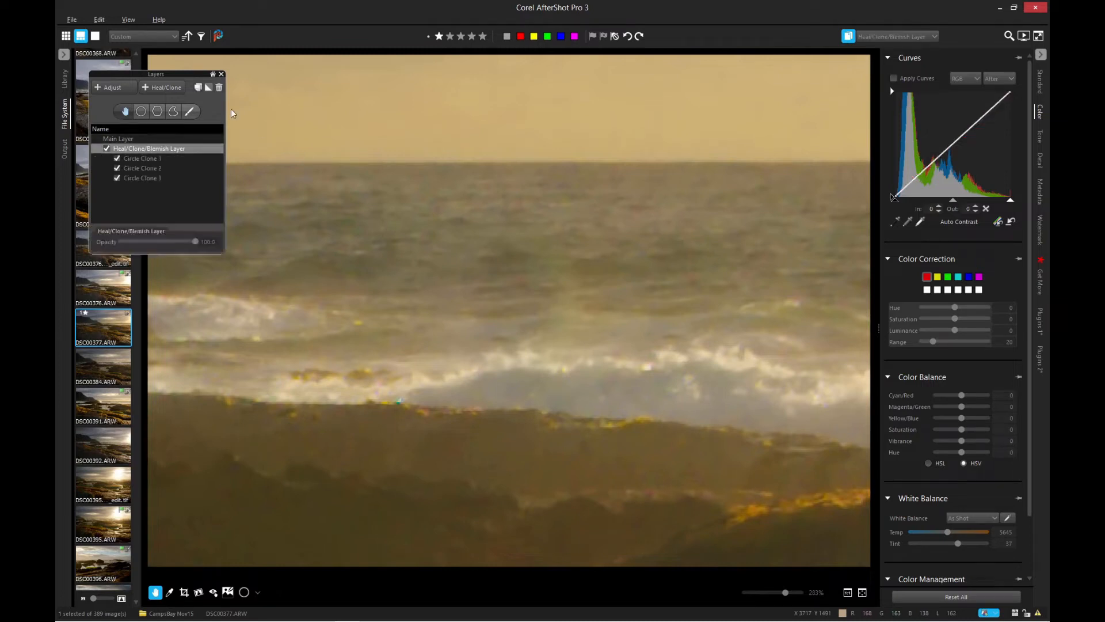
left_click(140, 112)
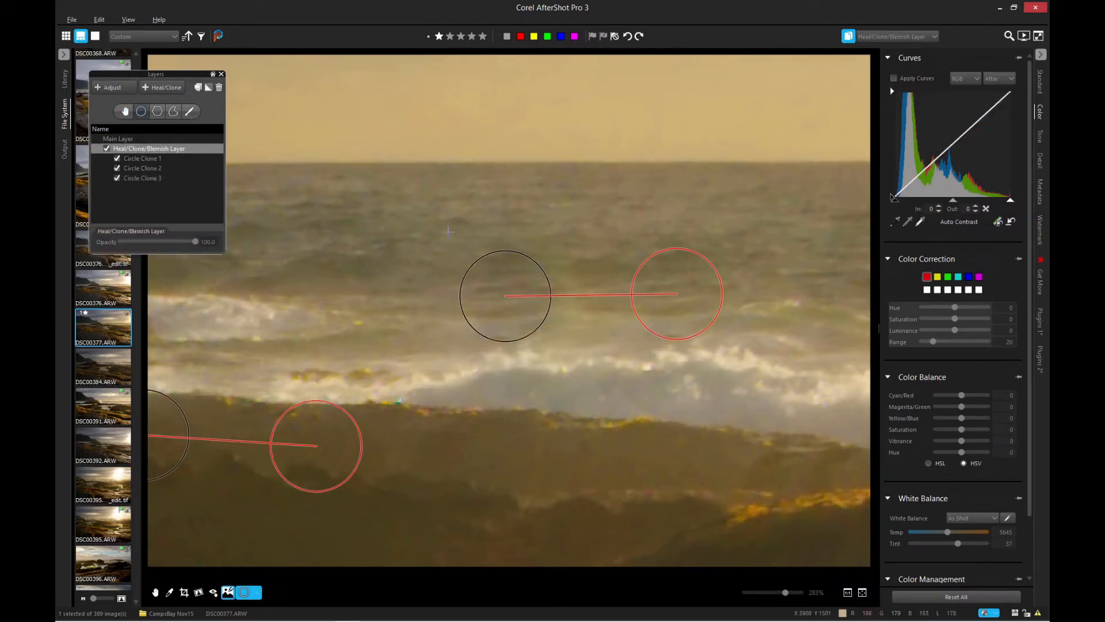
left_click(372, 244)
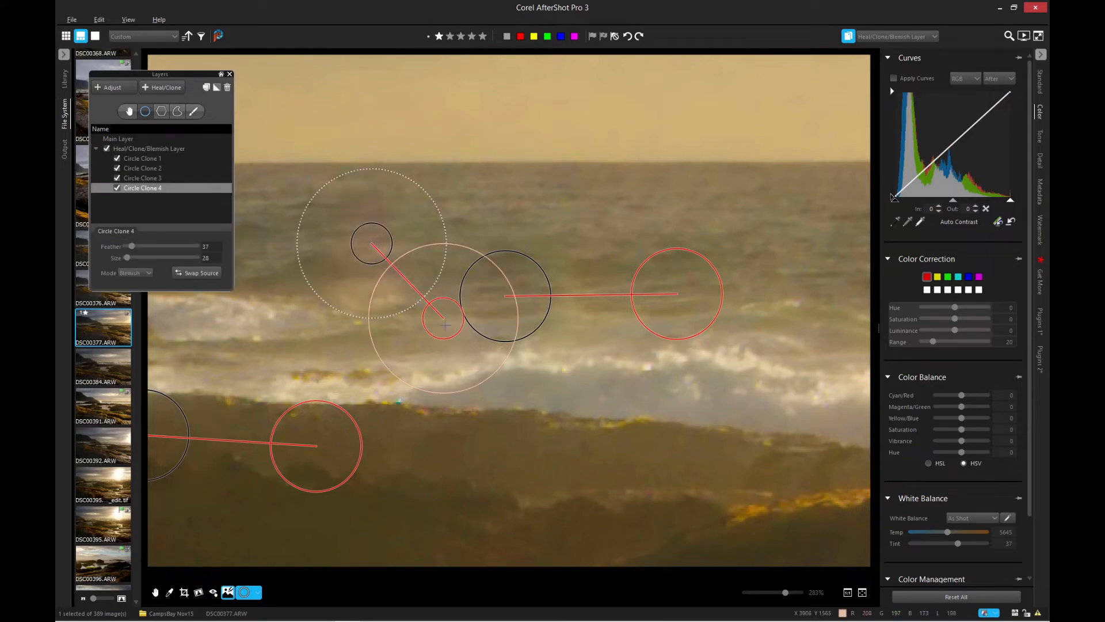
left_click_drag(444, 322, 588, 257)
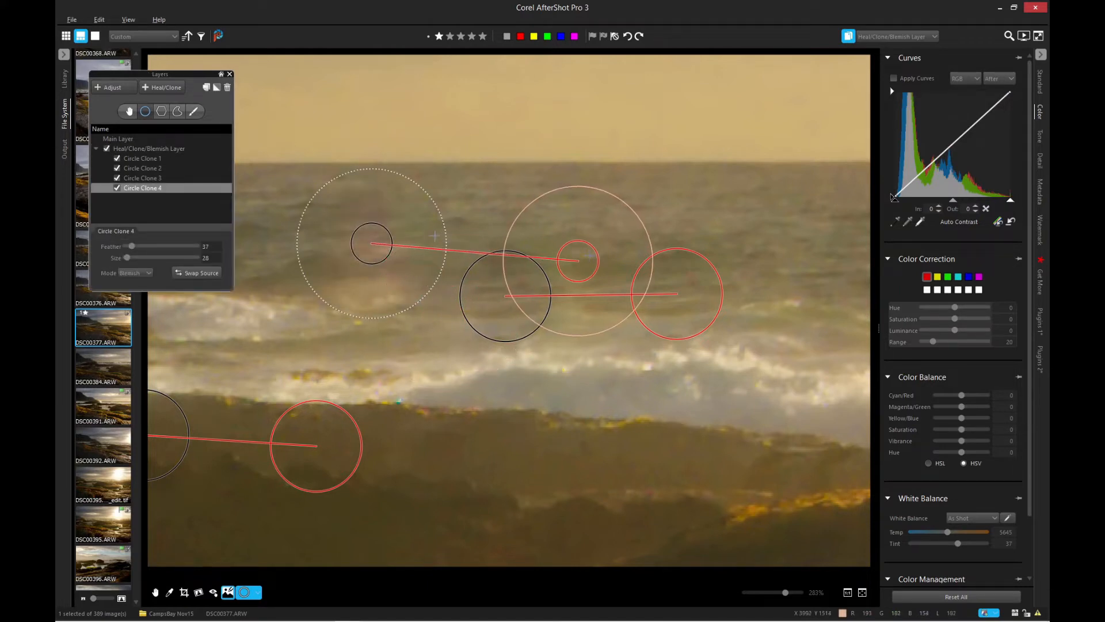
Move the fourth clone onto the first water clone's upper edge, source it from nearby water at its right, and set its feather to 13.
left_click_drag(375, 245, 490, 267)
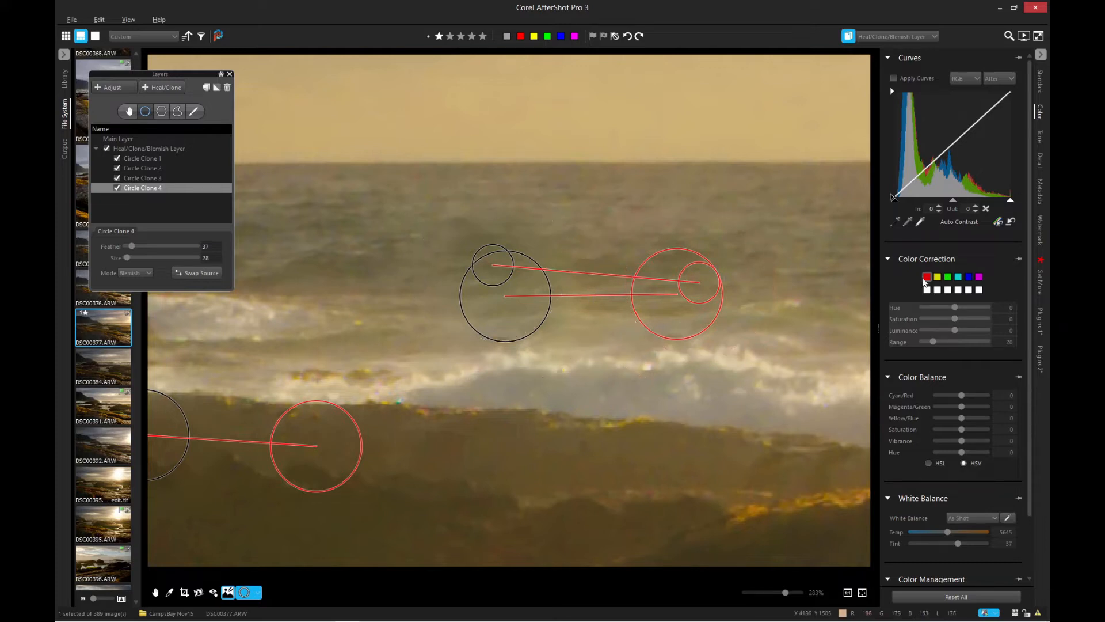
left_click_drag(705, 273, 607, 236)
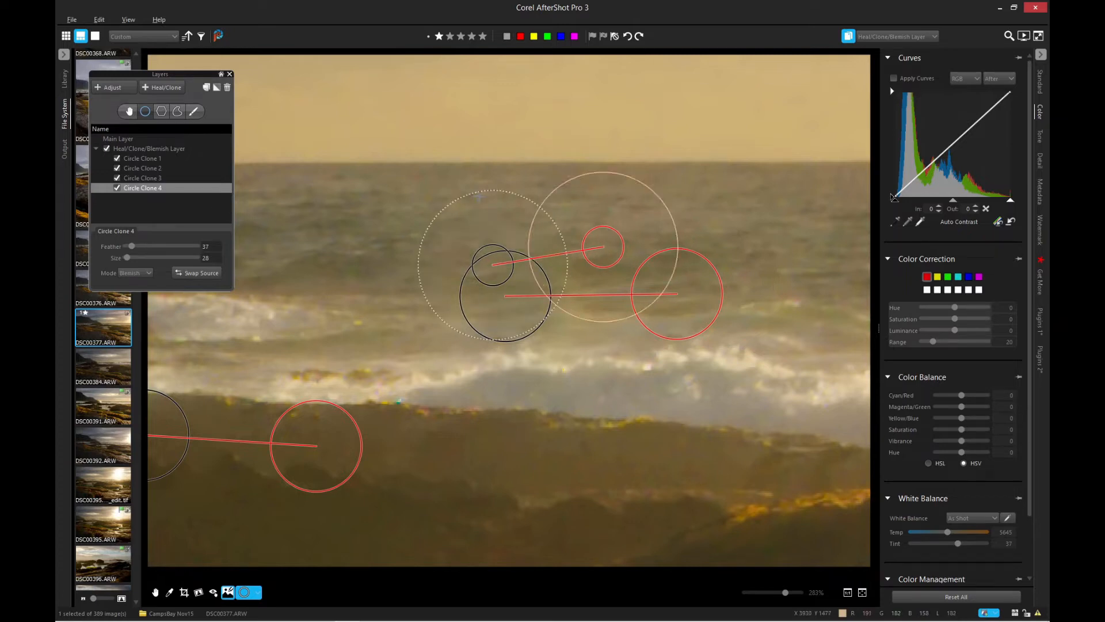
left_click(454, 225)
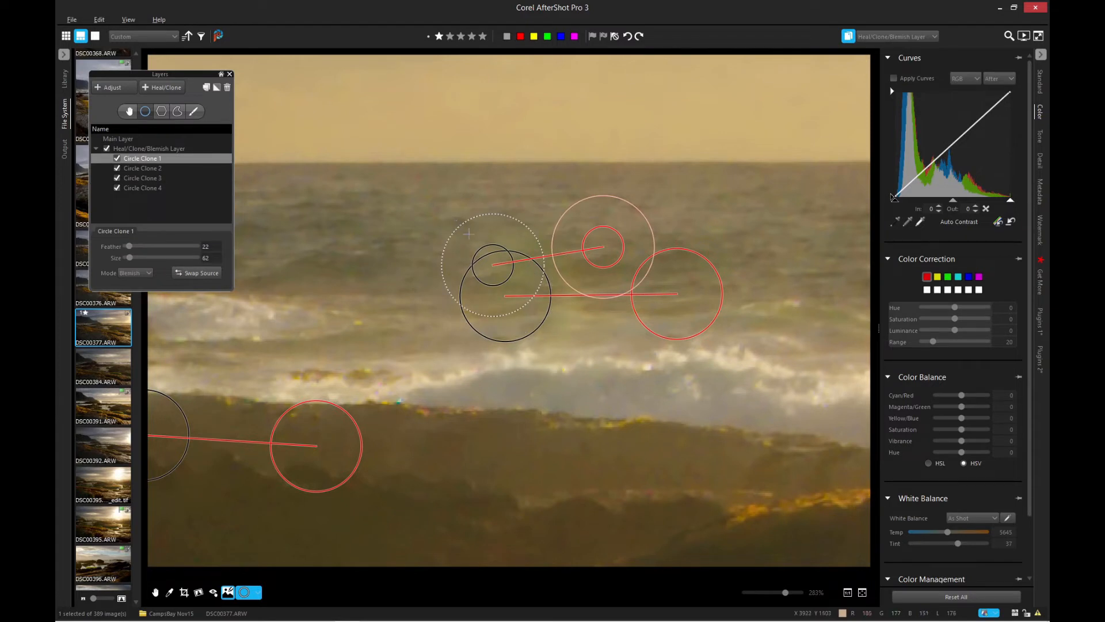
left_click(469, 234)
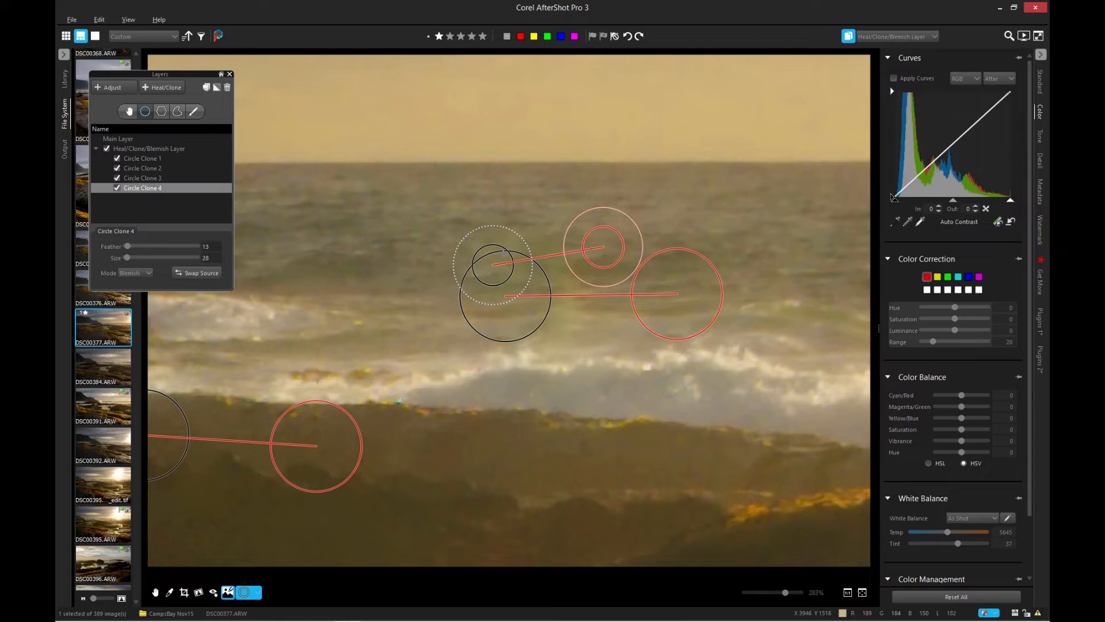
left_click_drag(494, 262, 509, 262)
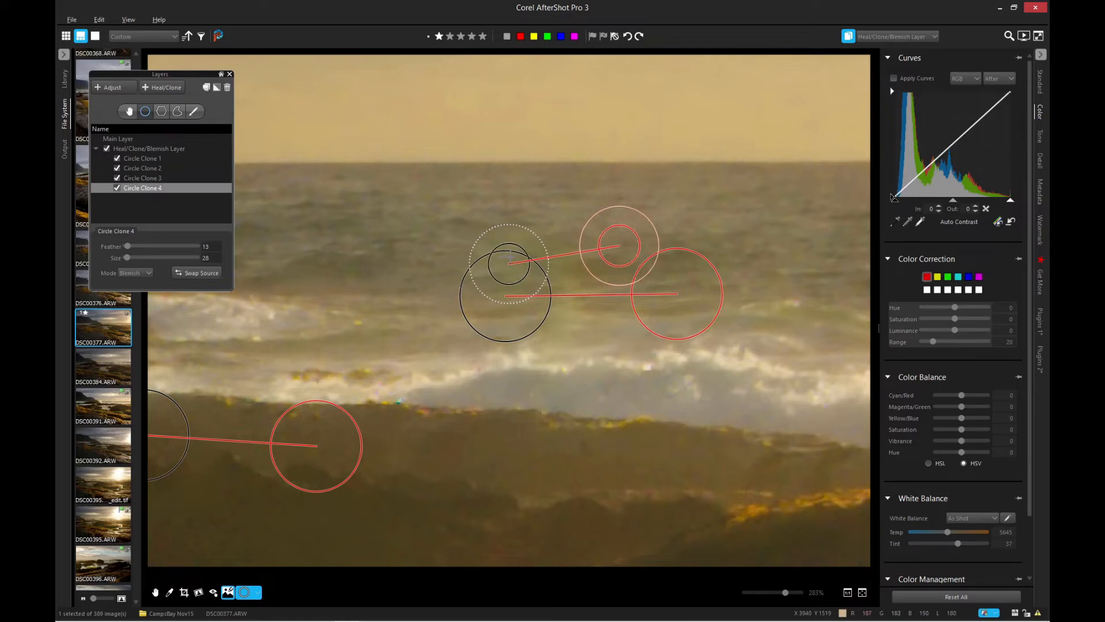
left_click_drag(613, 257, 574, 243)
left_click_drag(509, 263, 495, 255)
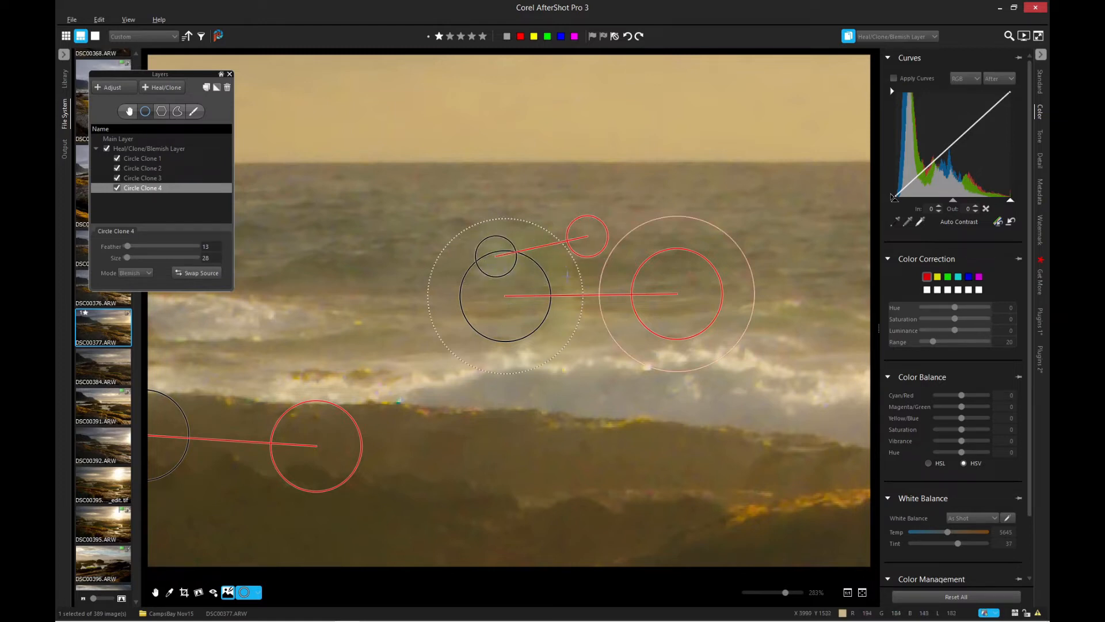
Set the first water clone's feather to 36 and return to the Main Layer.
left_click(569, 326)
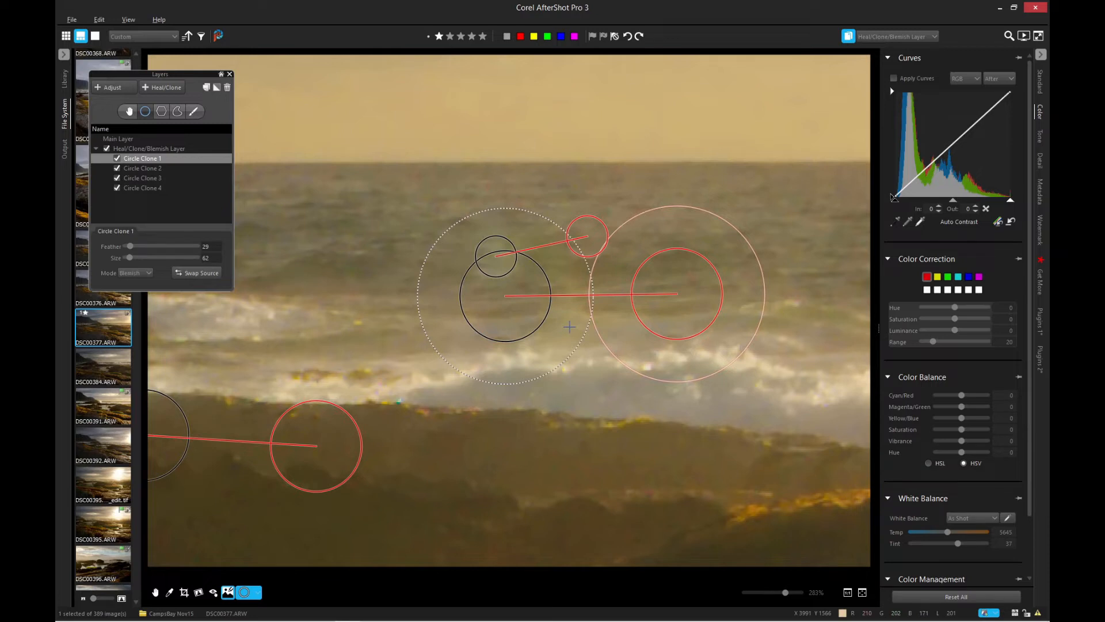
scroll(569, 326, "up", 2)
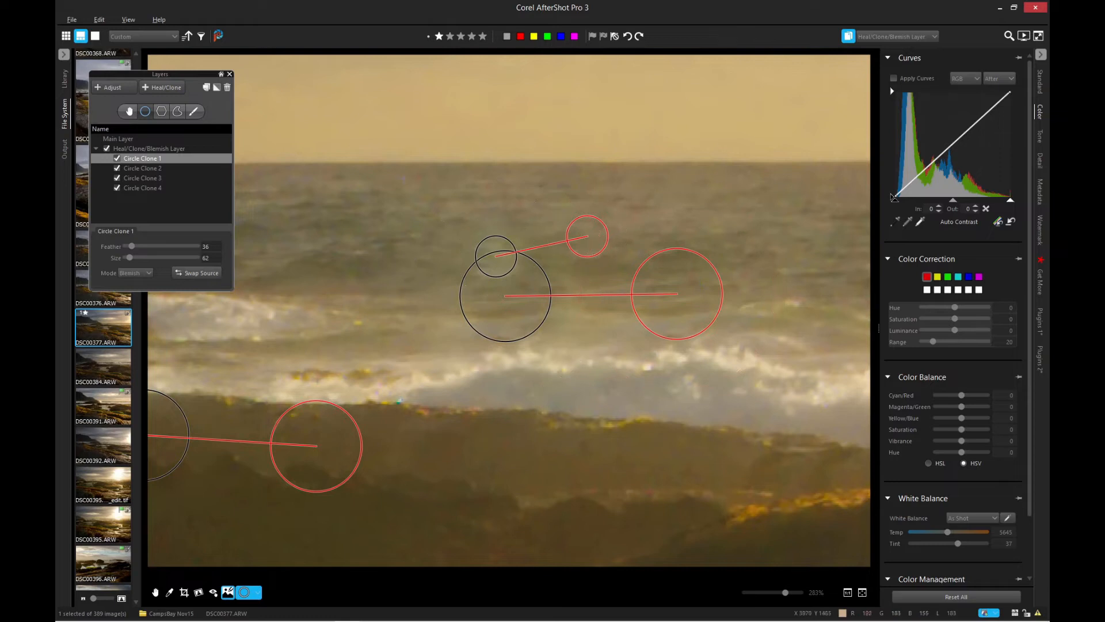
left_click(97, 148)
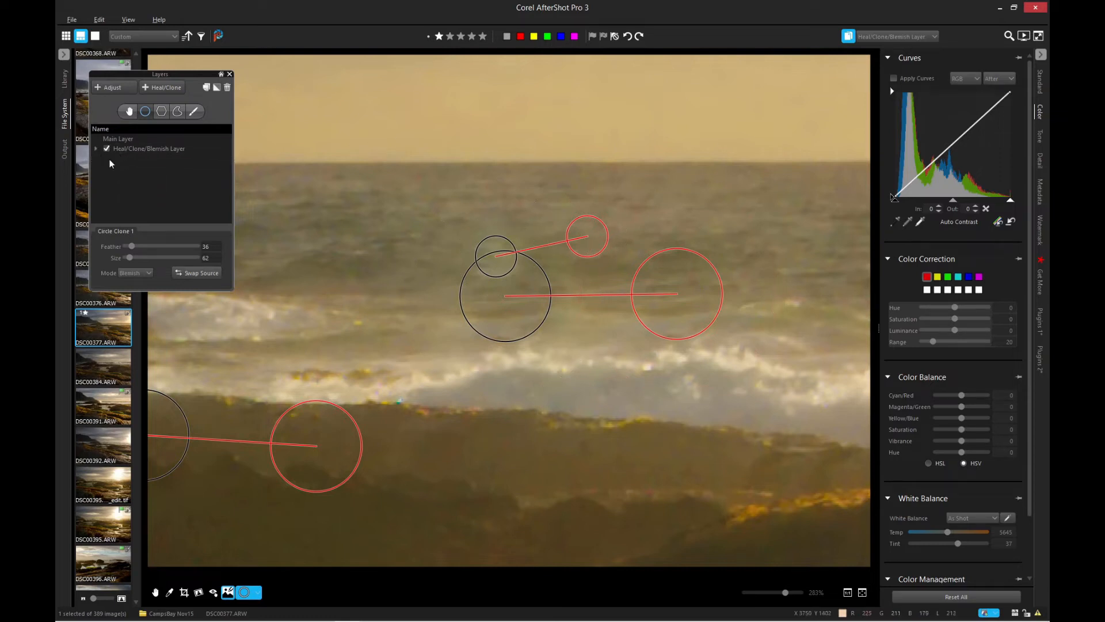
left_click(129, 139)
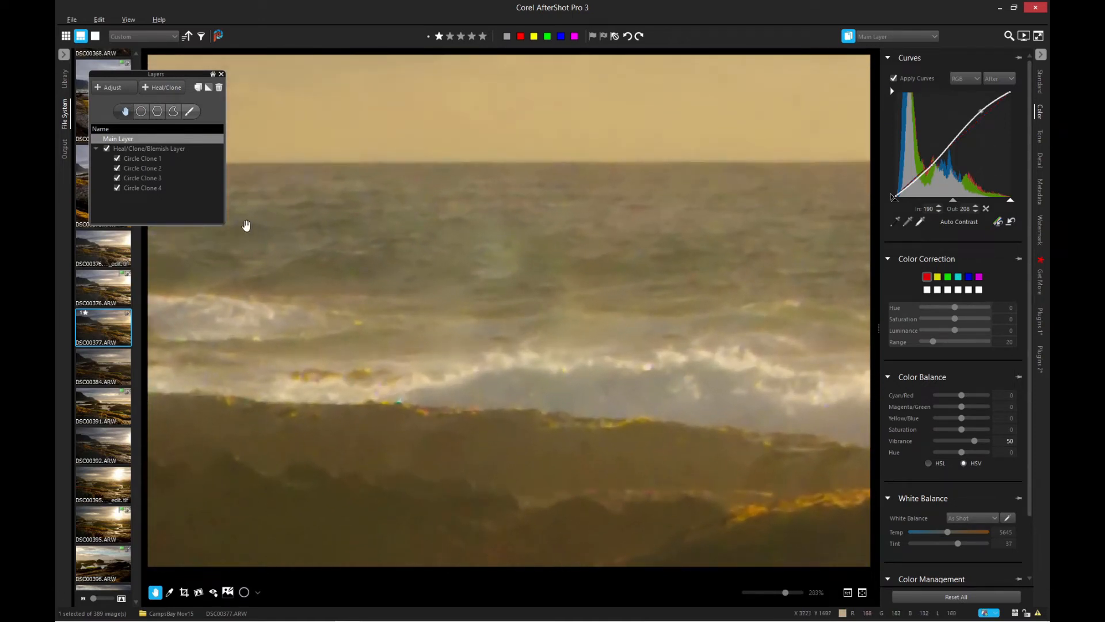
Try sourcing the fourth clone from the water to its left, and return to the Main Layer.
left_click(144, 188)
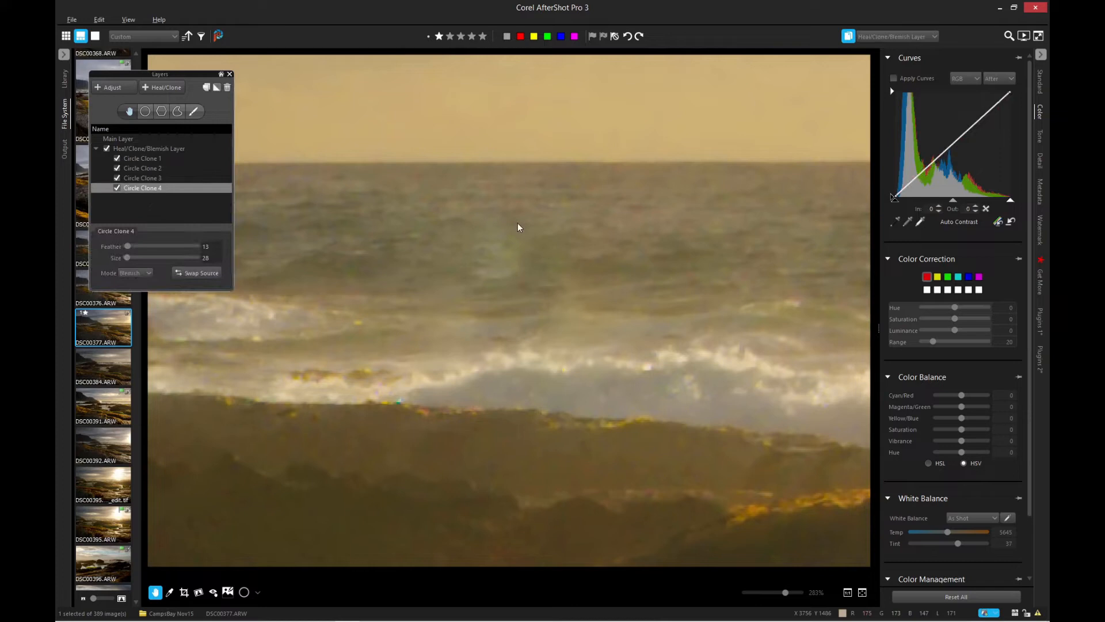
left_click(145, 111)
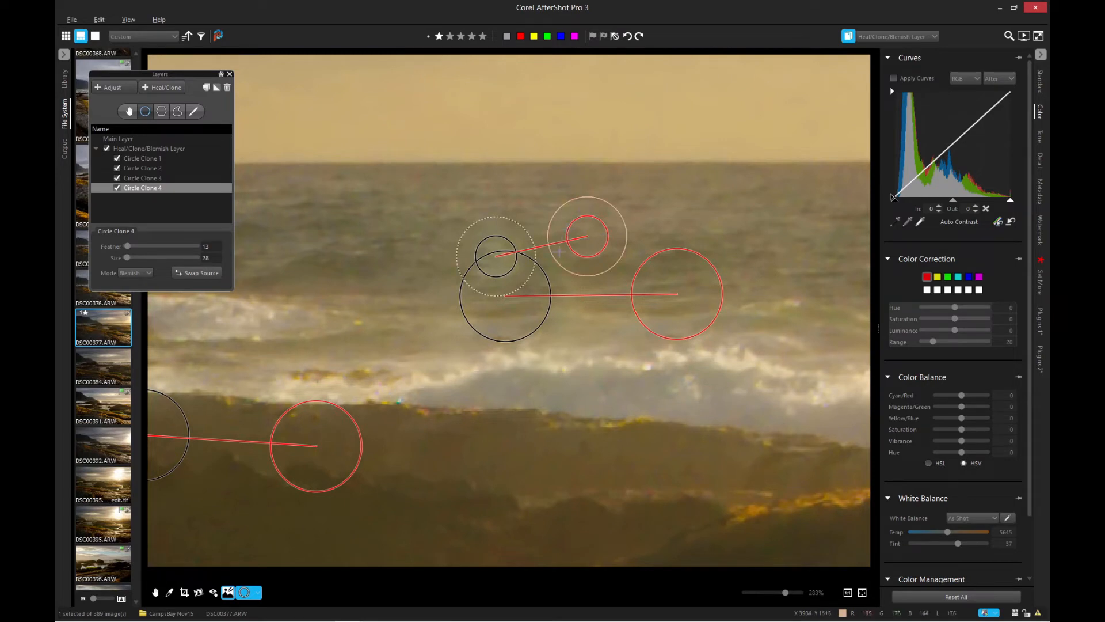
mouse_move(558, 246)
left_mouse_down()
mouse_move(403, 257)
mouse_move(375, 275)
mouse_move(373, 239)
left_mouse_up()
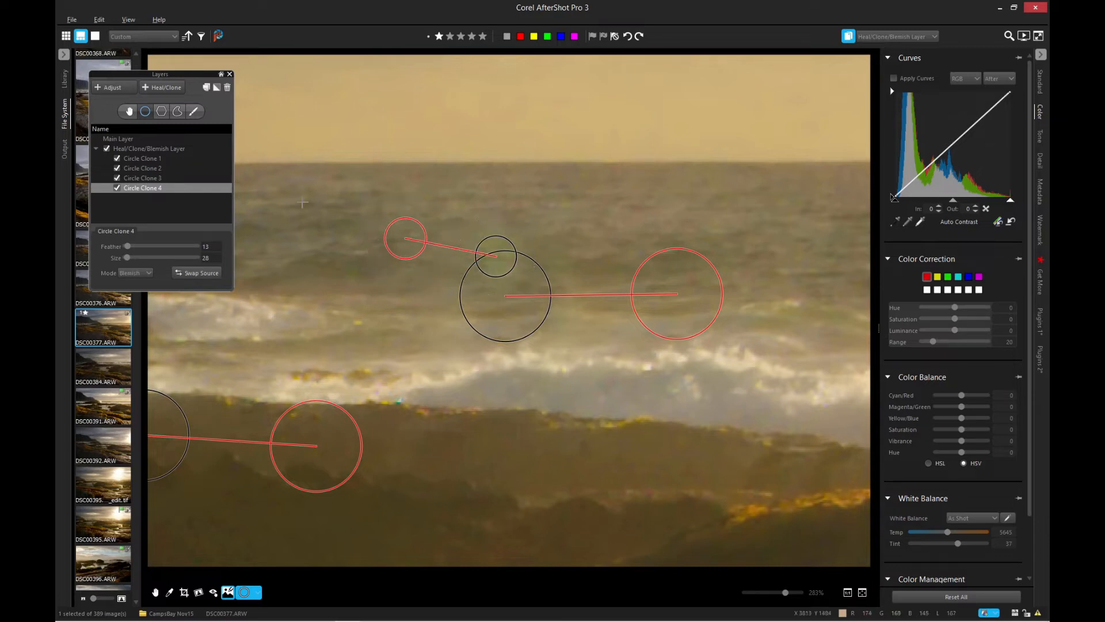
left_click(139, 141)
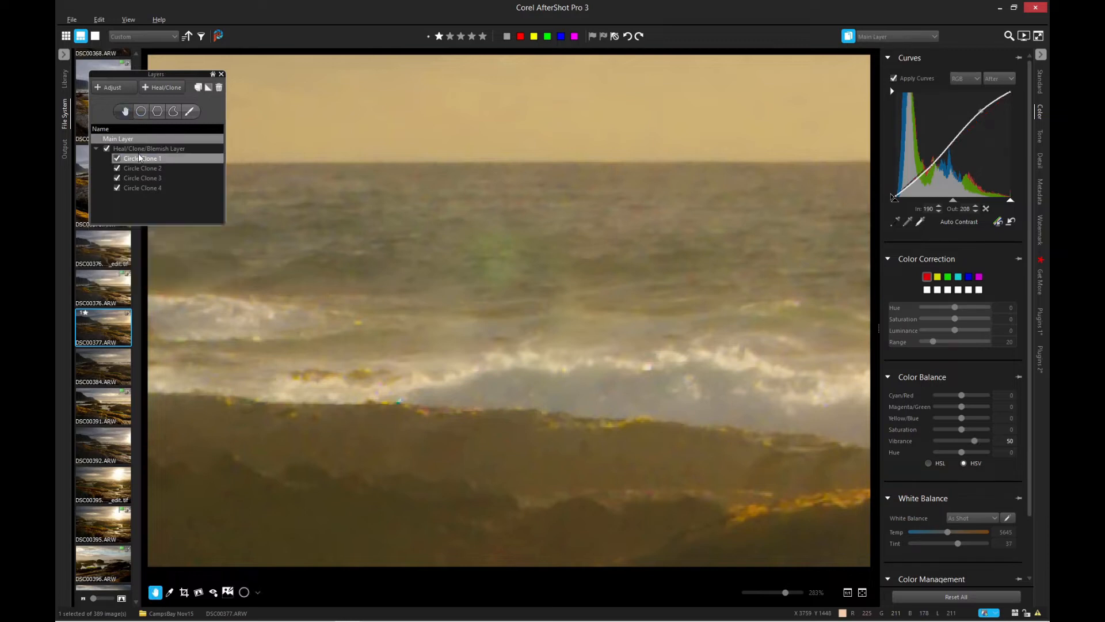
Move the fourth clone just above the first water clone, source it from slightly lower water at its right, and return to the Main Layer.
left_click(142, 188)
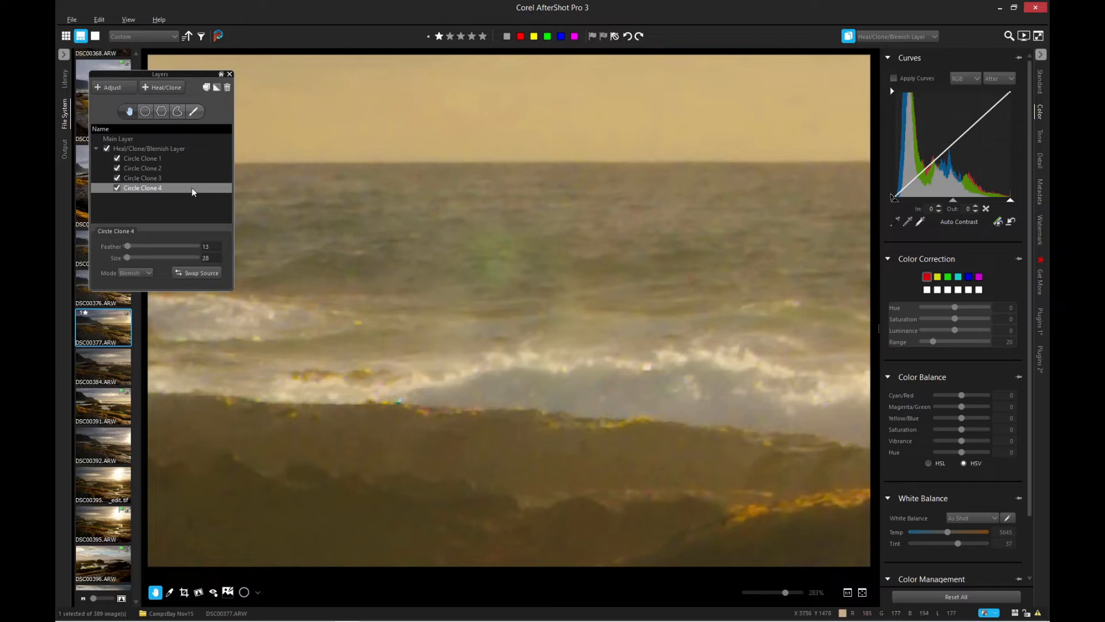
left_click(141, 112)
mouse_move(408, 238)
left_mouse_down()
mouse_move(508, 217)
mouse_move(573, 234)
left_mouse_up()
left_click_drag(497, 262, 500, 266)
mouse_move(508, 260)
left_mouse_down()
mouse_move(516, 248)
mouse_move(505, 241)
left_mouse_up()
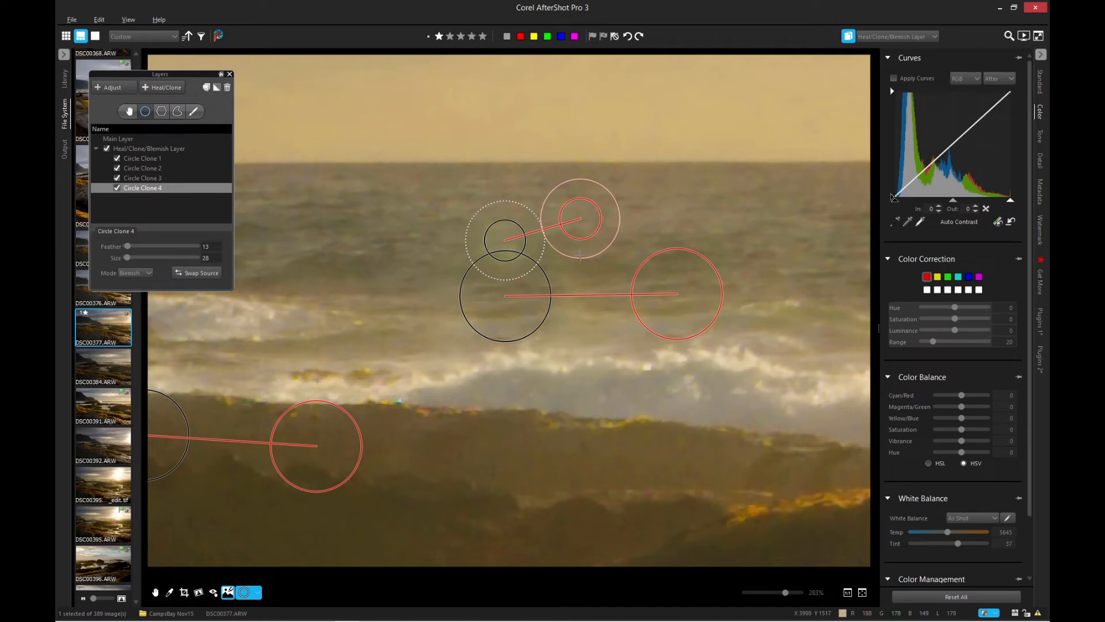
left_click_drag(579, 227, 600, 267)
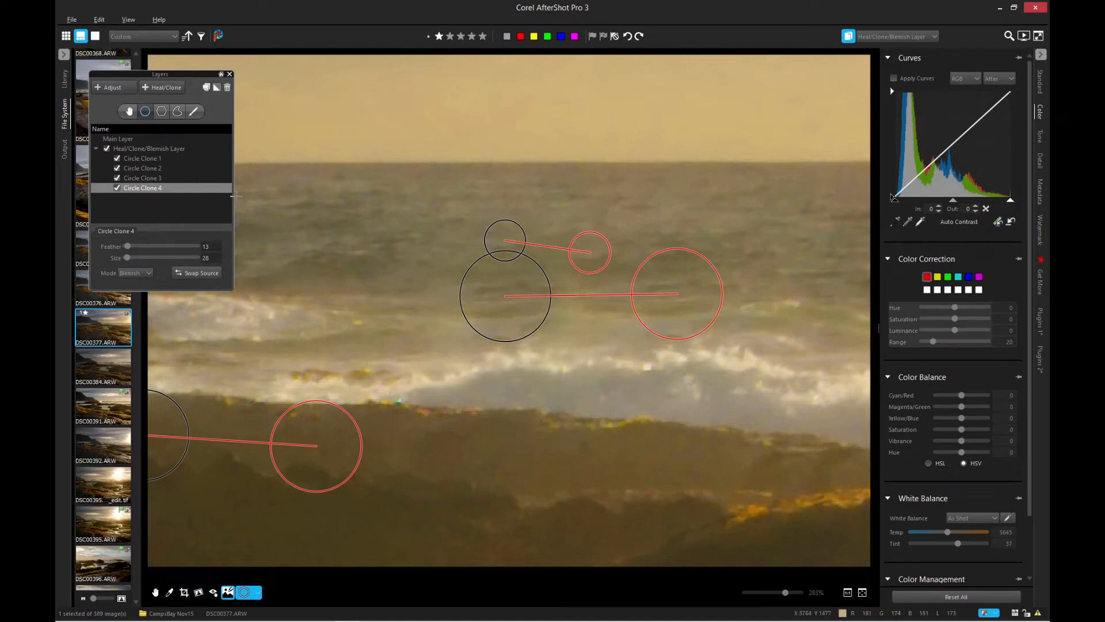
left_click(118, 139)
scroll(480, 362, "down", 6)
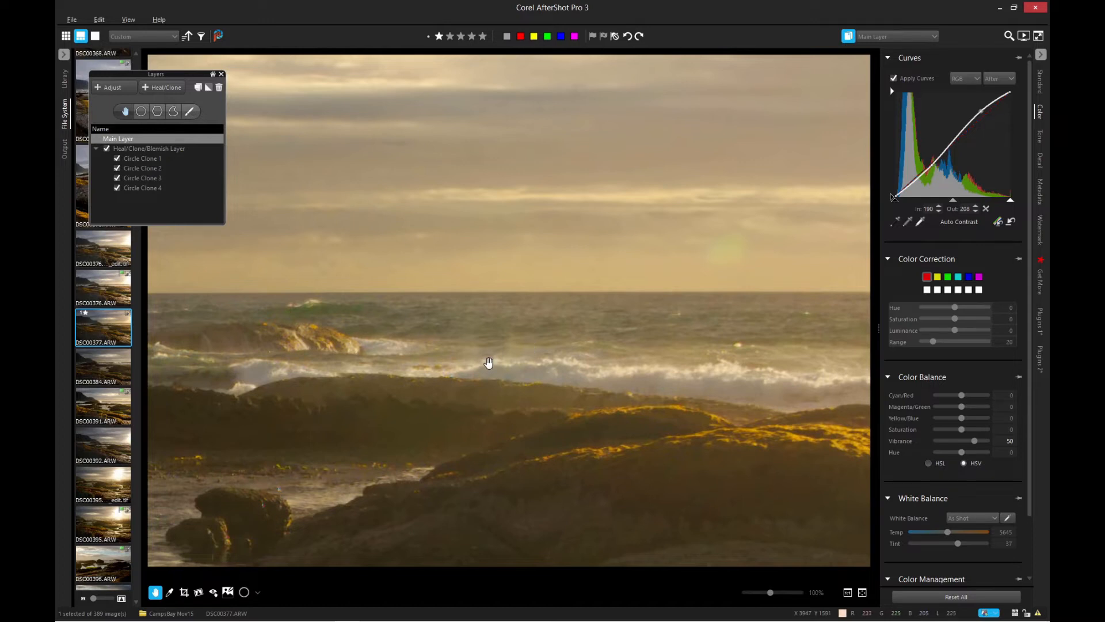
scroll(487, 362, "down", 2)
scroll(486, 362, "down", 1)
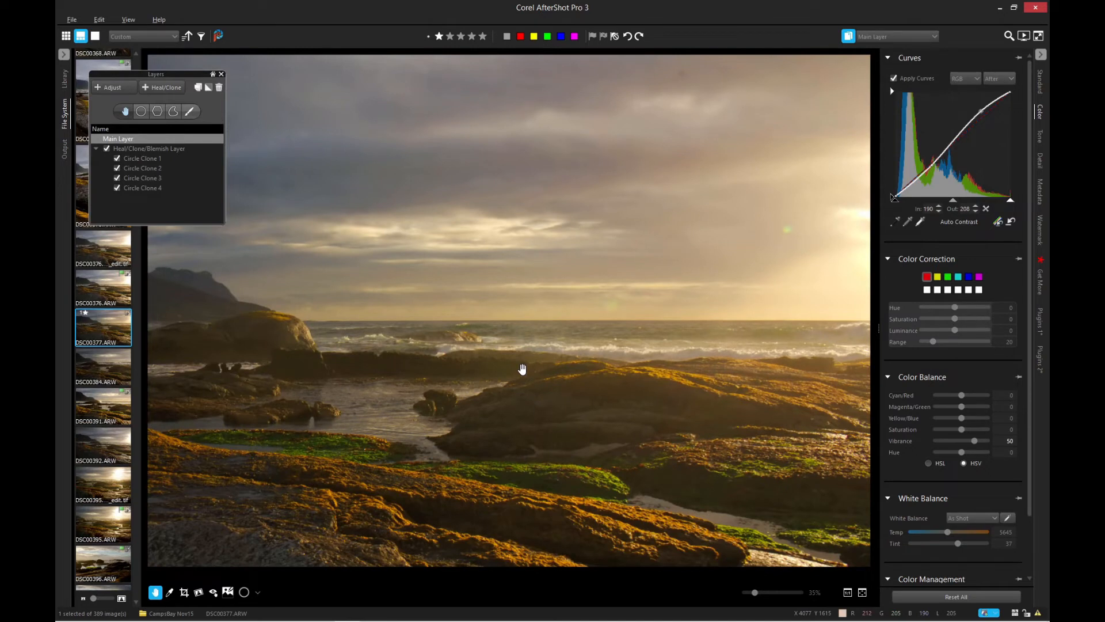
Add a new adjustment layer to the photo, alongside the existing Heal/Clone layer.
scroll(522, 368, "down", 1)
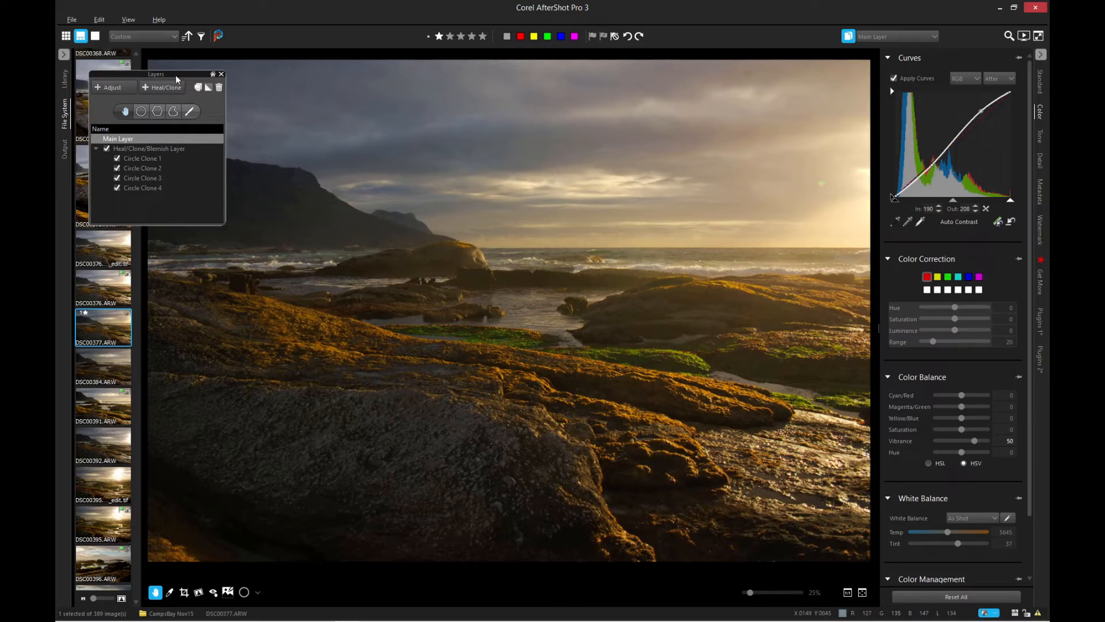
left_click_drag(175, 75, 201, 70)
left_click(123, 143)
left_click(123, 143)
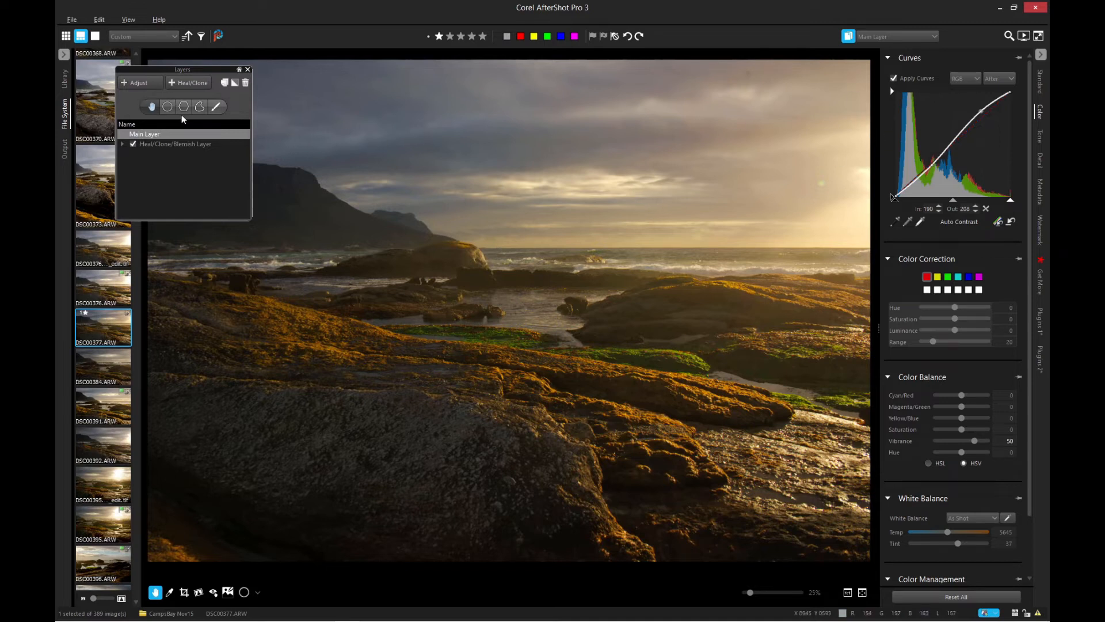
left_click(138, 82)
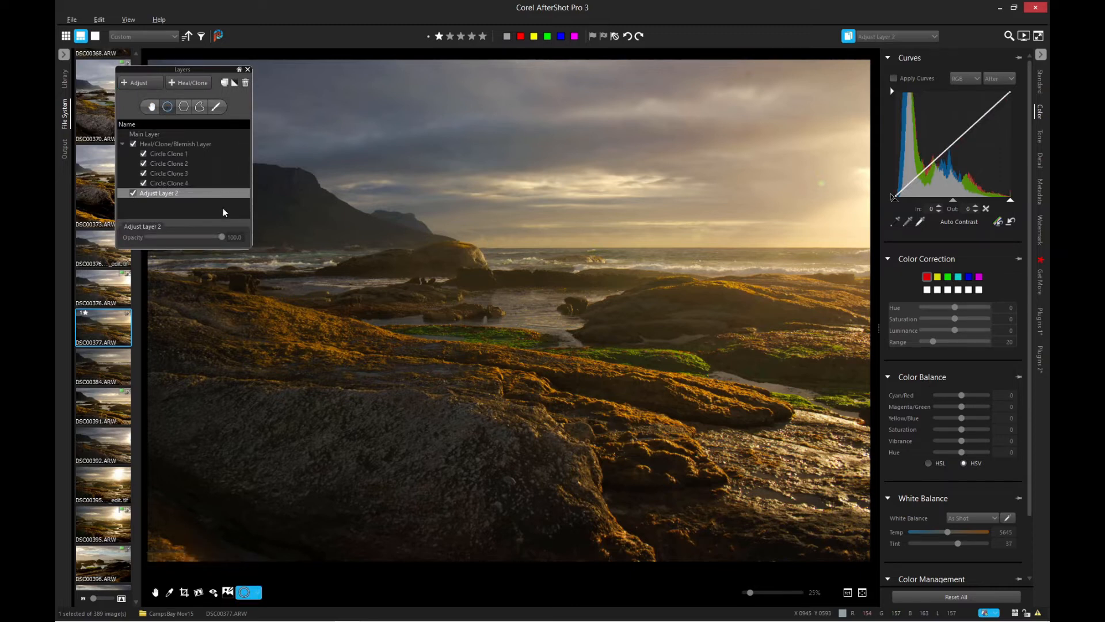
left_click_drag(201, 72, 173, 57)
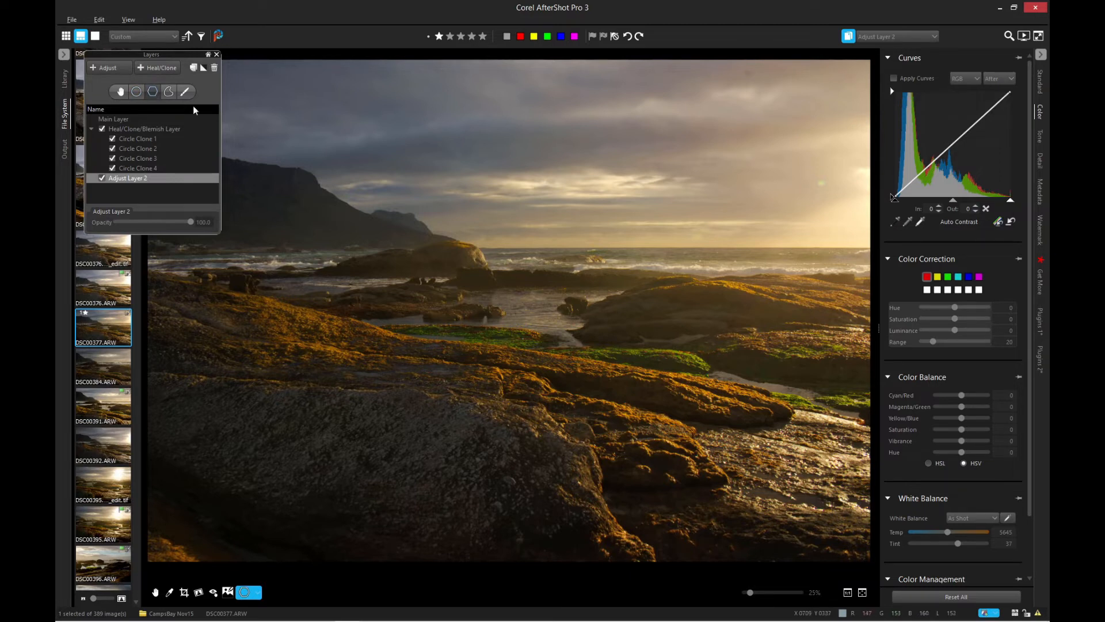
Start a polygon region on the adjustment layer and trace the foreground rock's upper edge from the photo's left border towards its right-hand tip.
left_click(153, 94)
left_click(146, 270)
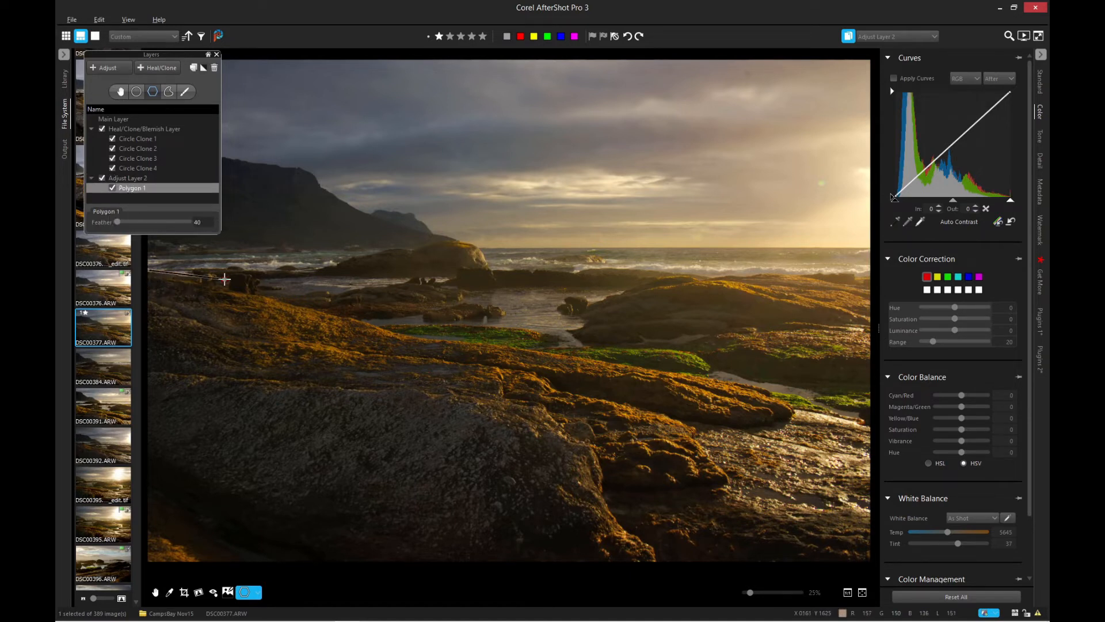
left_click(196, 273)
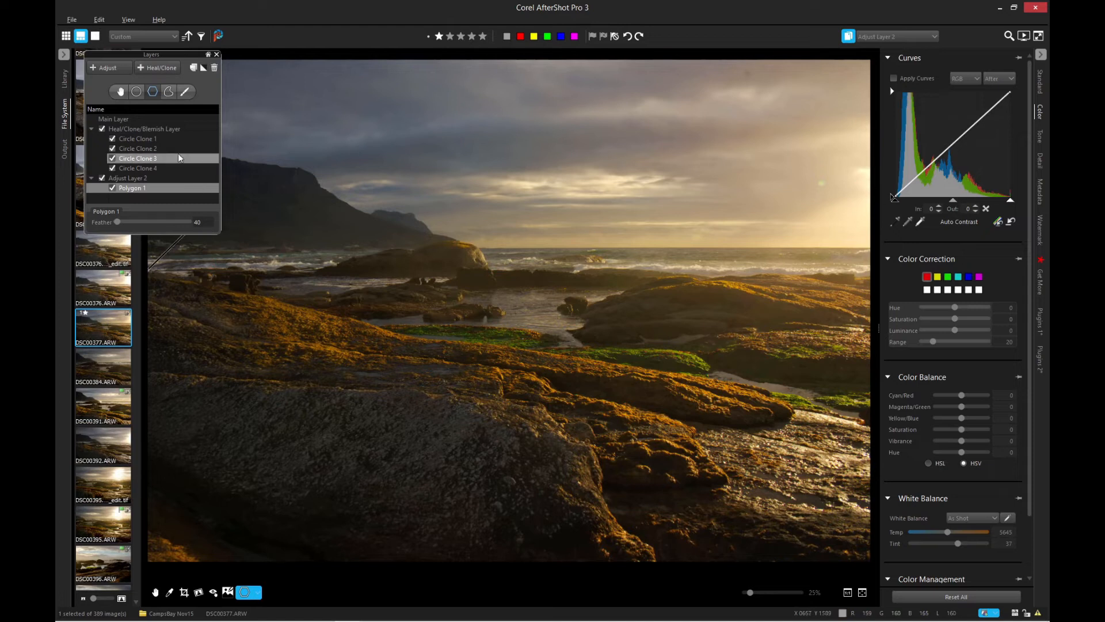
left_click(214, 286)
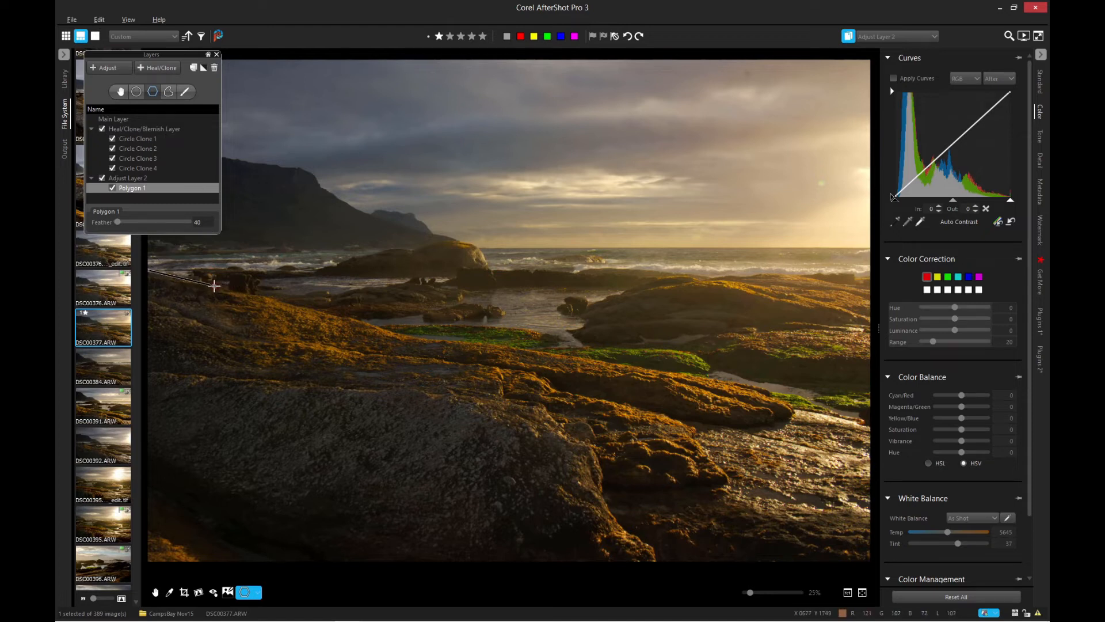
left_click(261, 297)
left_click(345, 315)
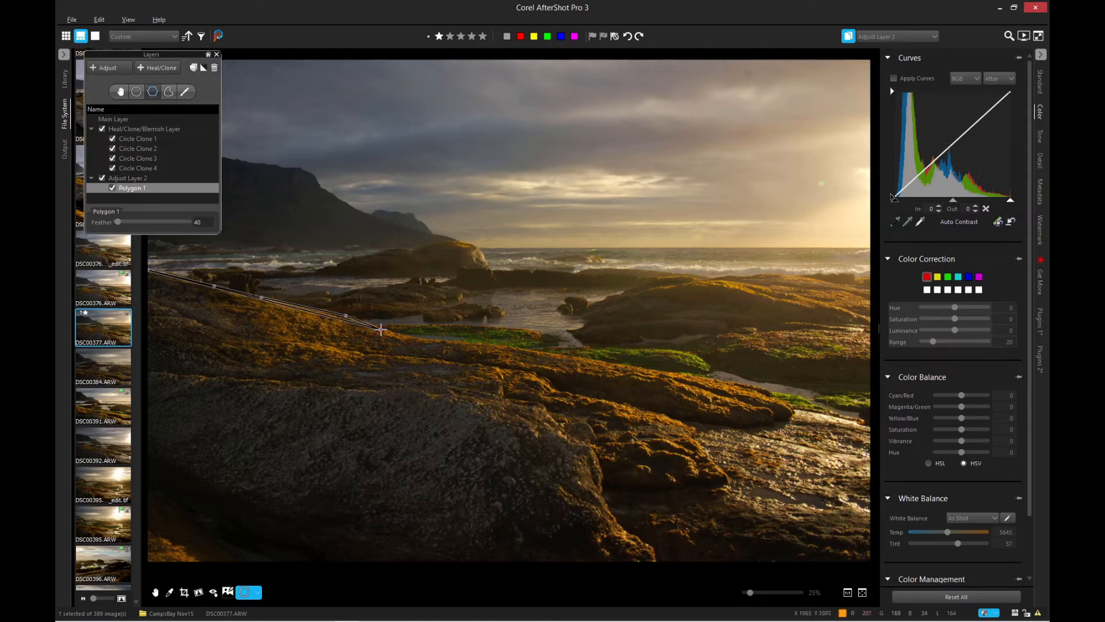
left_click(392, 332)
left_click(436, 340)
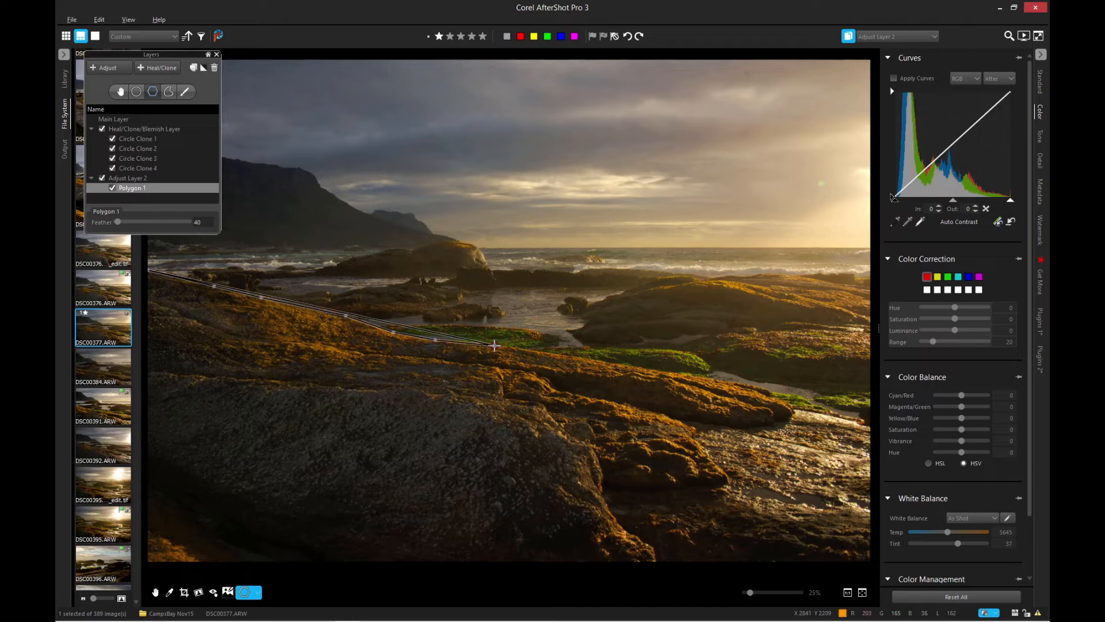
left_click(570, 357)
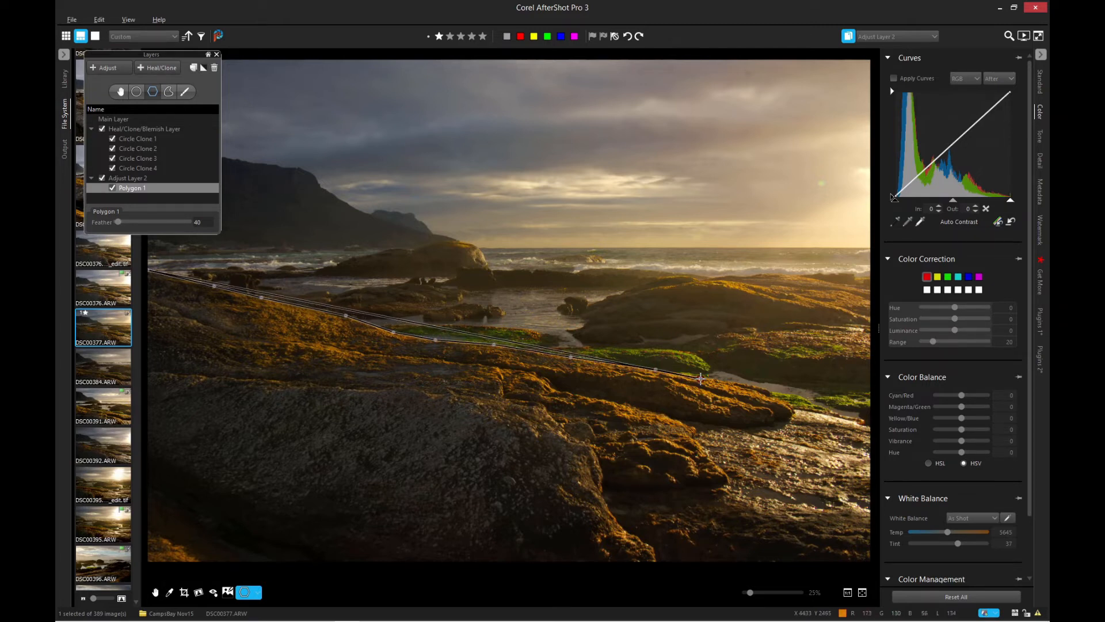
left_click(720, 381)
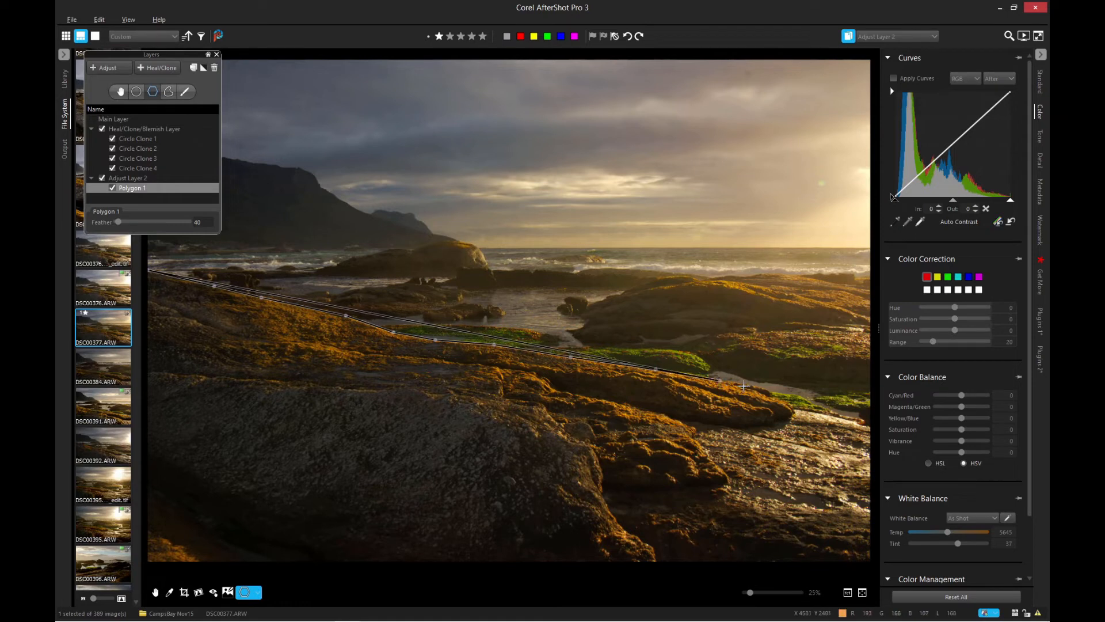
left_click(783, 401)
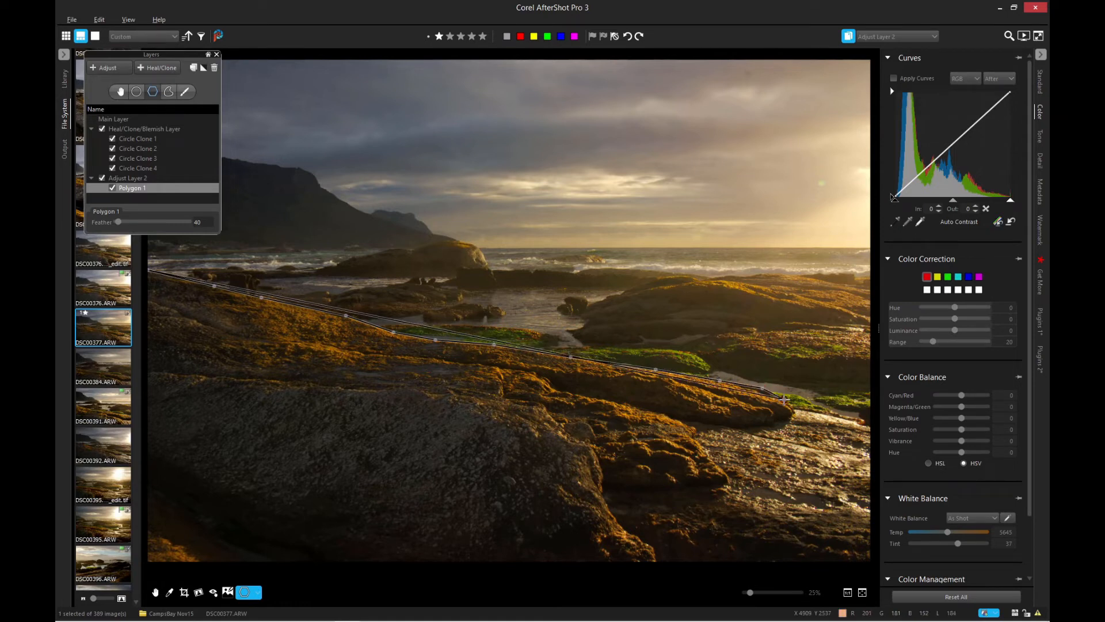
Continue the polygon around the rock's right tip and down to the photo's lower-right corner, and close it along the bottom and left borders.
left_click(794, 408)
left_click(791, 419)
left_click(782, 430)
left_click(753, 431)
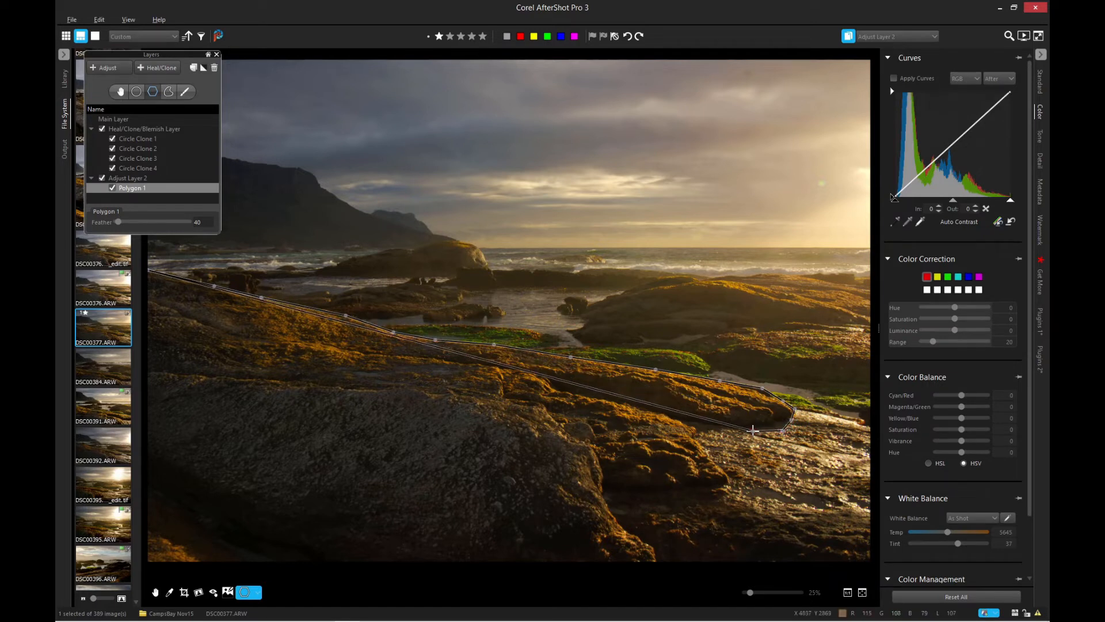
left_click(722, 426)
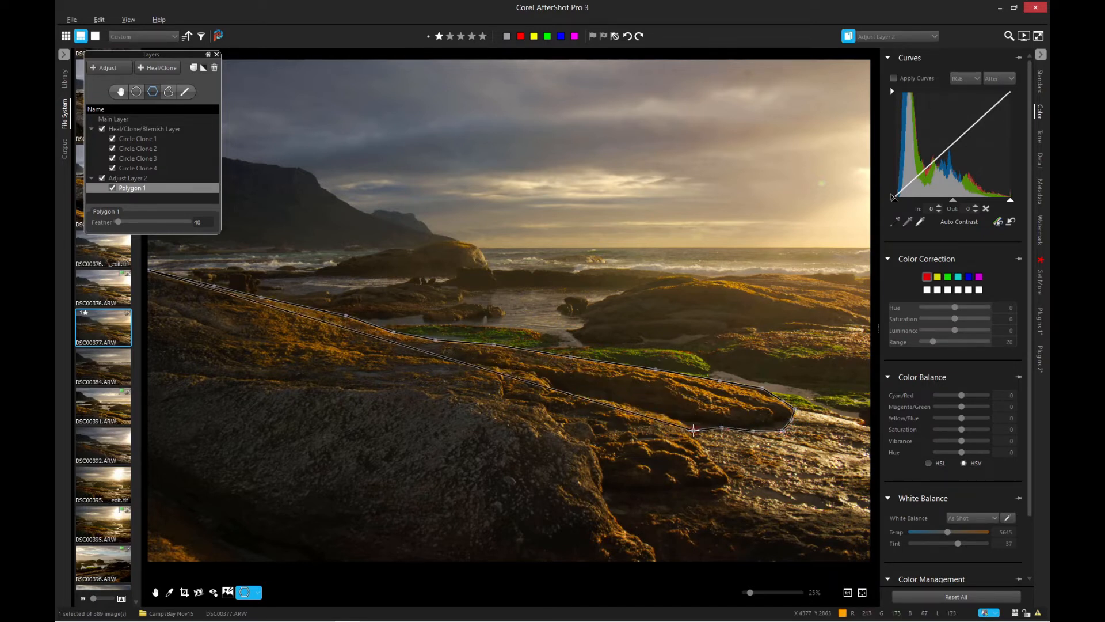
left_click(693, 431)
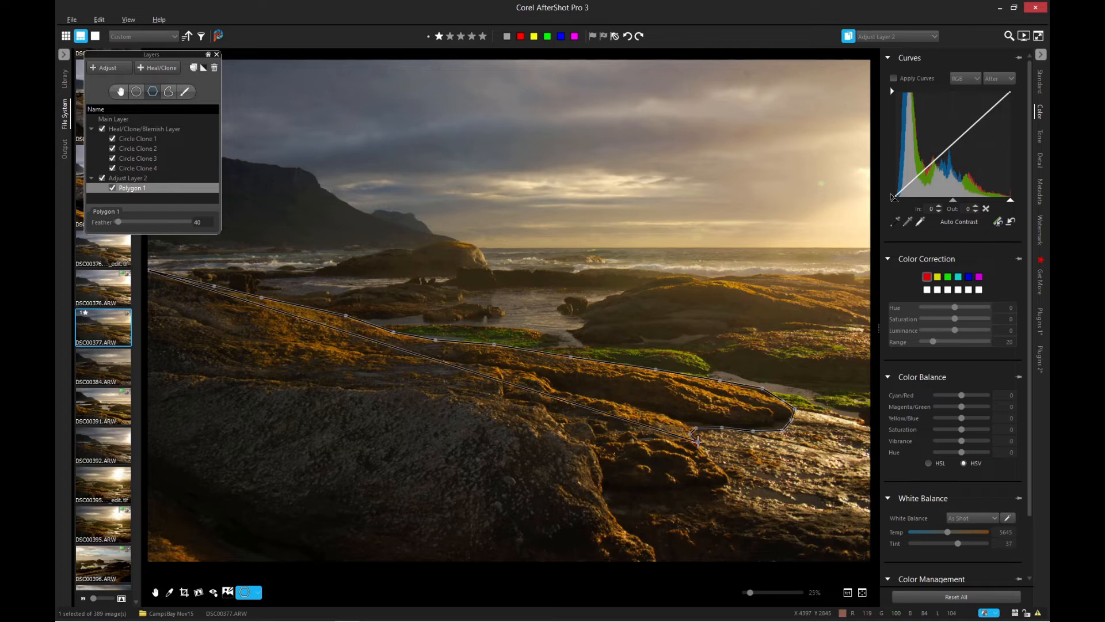
left_click(708, 453)
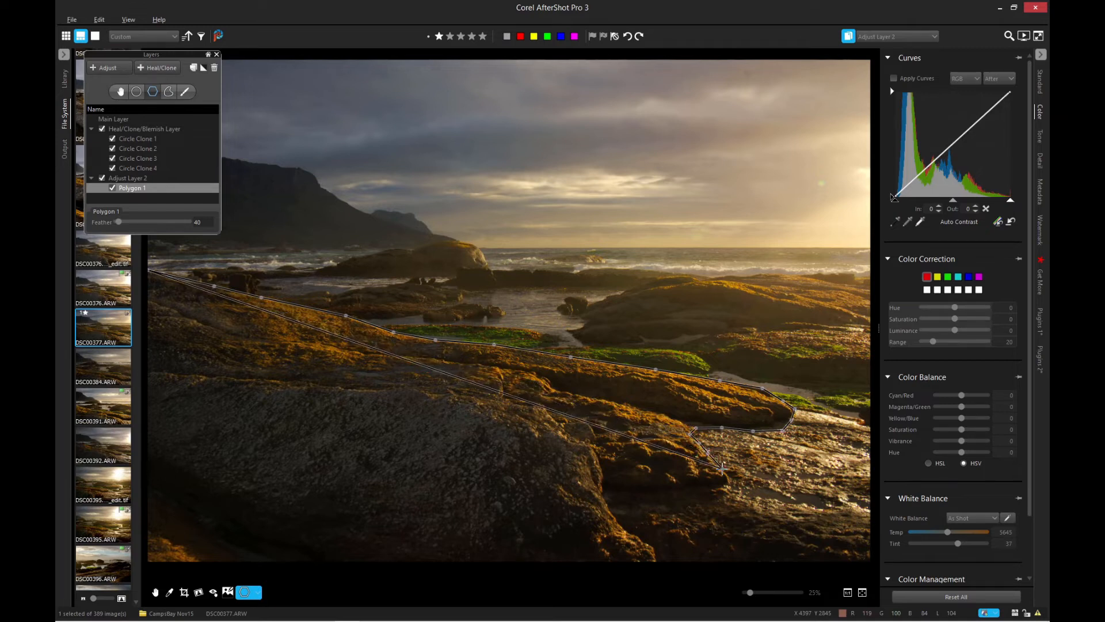
left_click(728, 481)
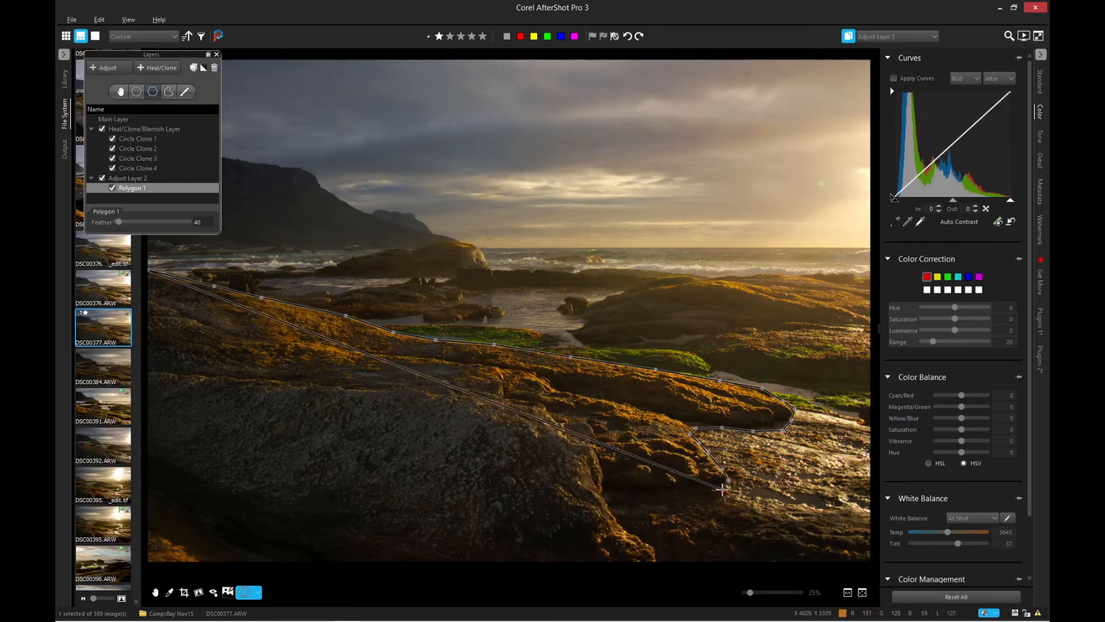
left_click(729, 508)
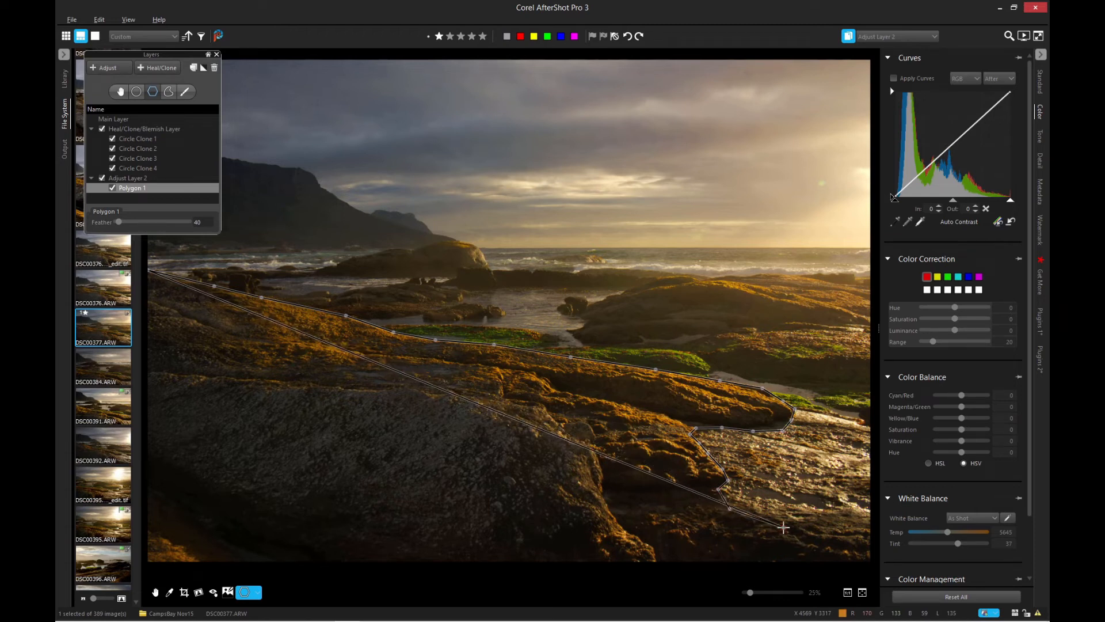
left_click(861, 547)
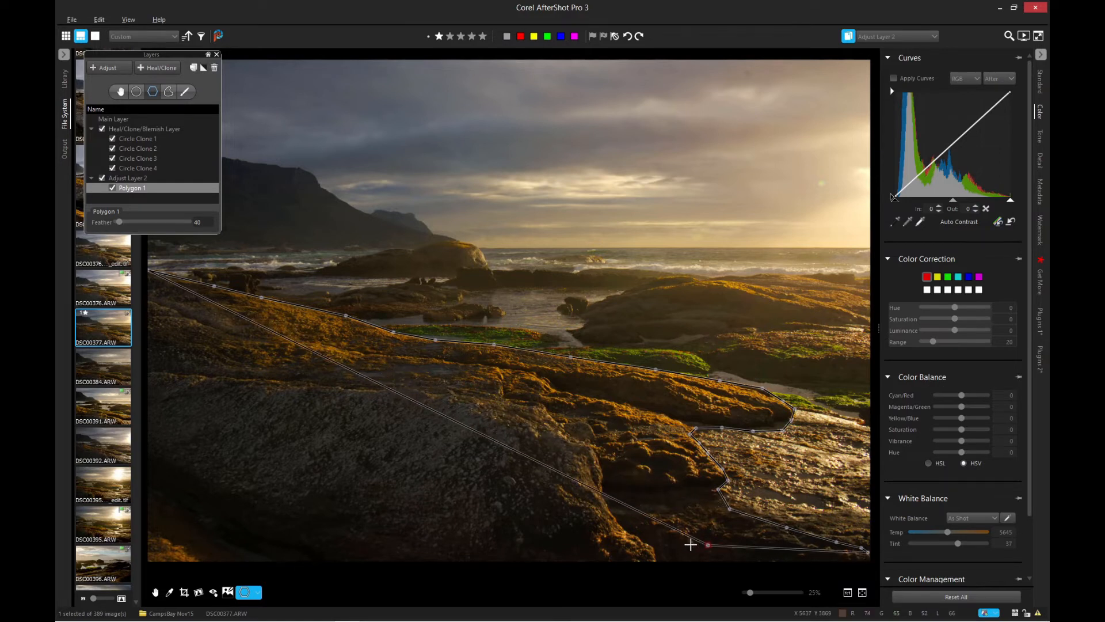
left_click(869, 558)
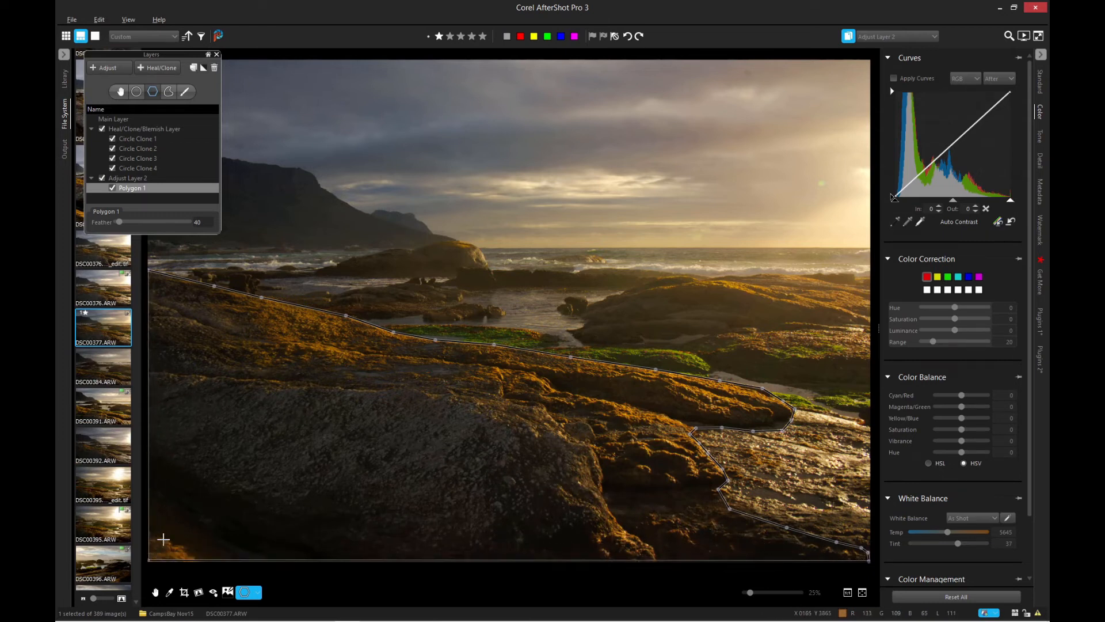
double_click(149, 352)
Set the foreground region's fill light to 0.49 and turn on Bez with a Sig Contrast of 10.
left_click(1041, 321)
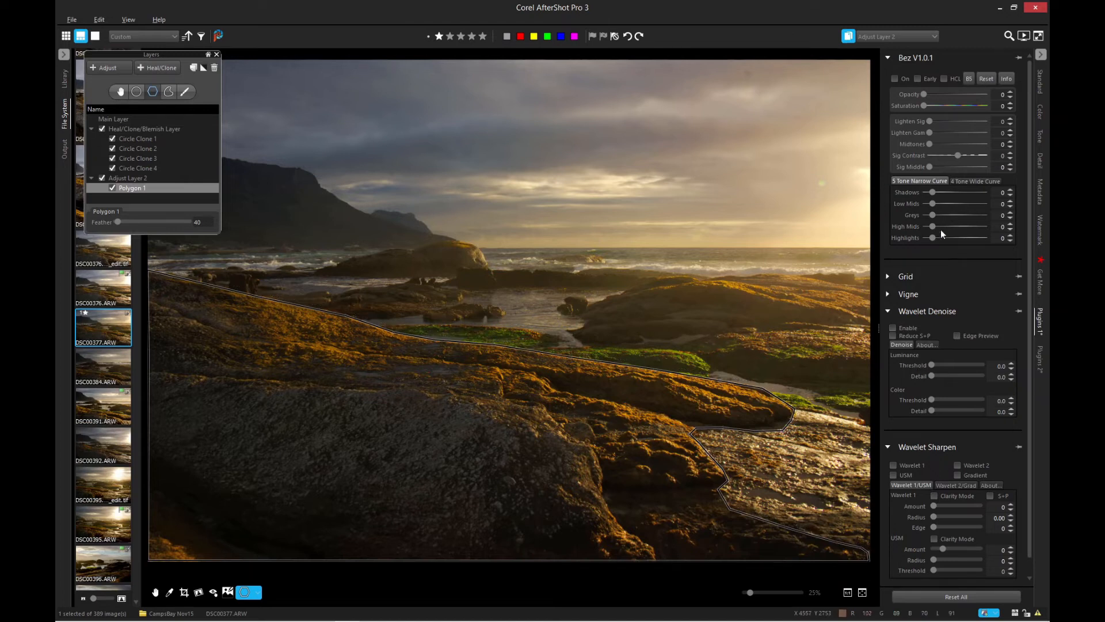
left_click(1041, 112)
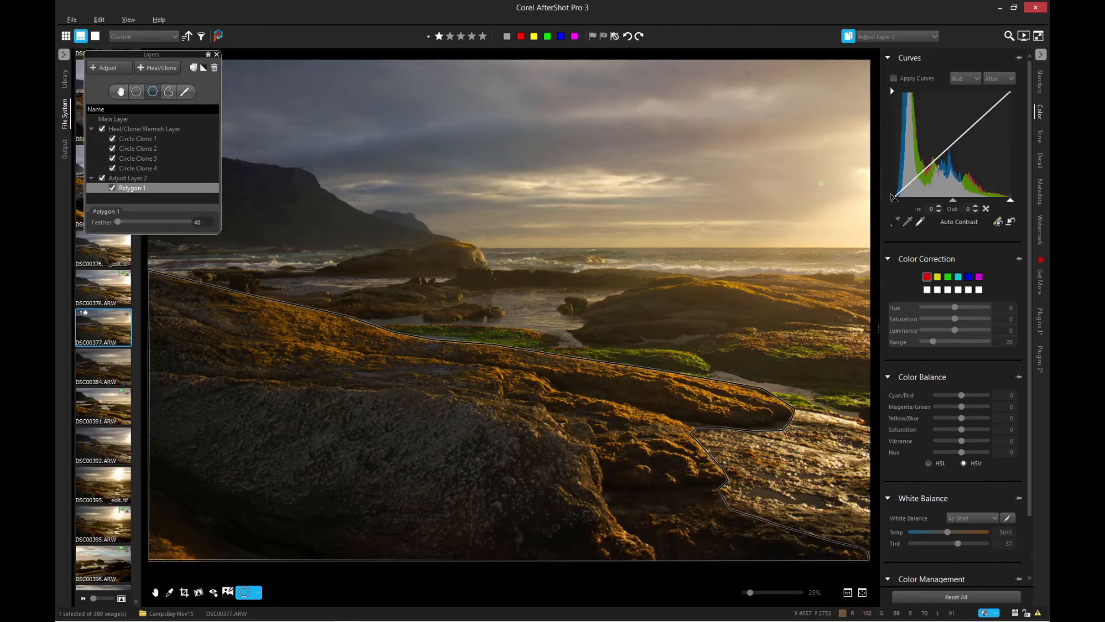
left_click(1041, 84)
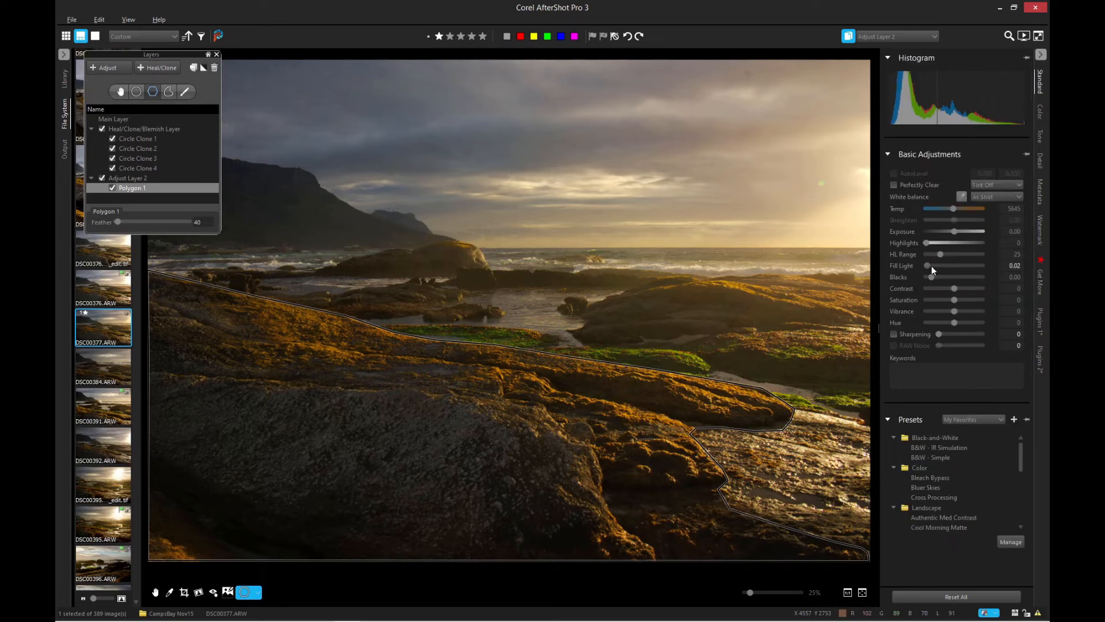
left_click_drag(933, 266, 941, 265)
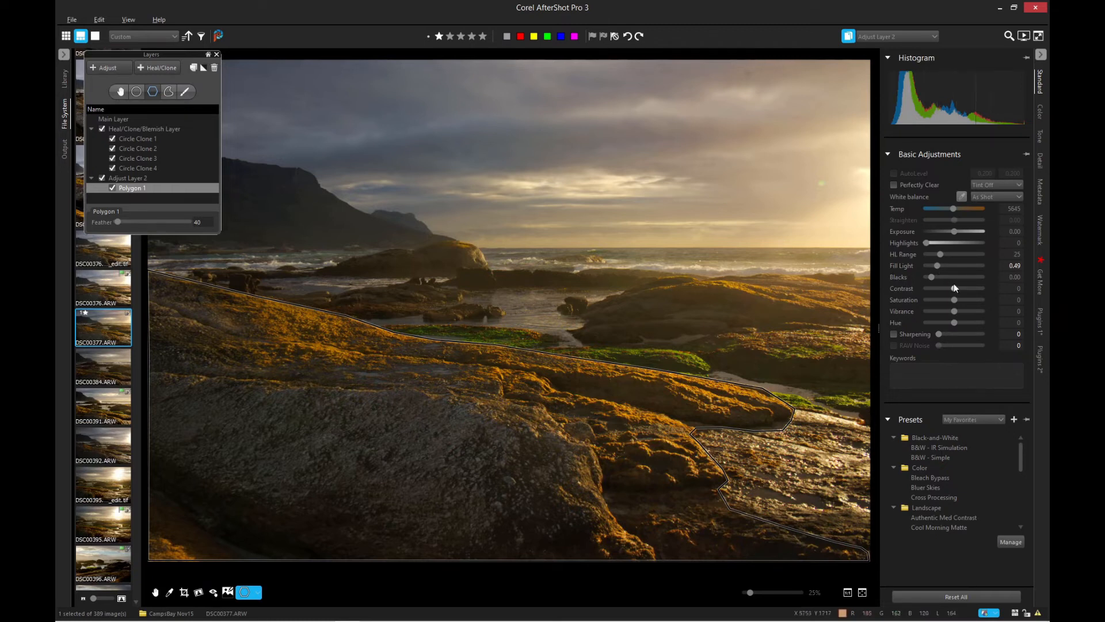
left_click(1037, 329)
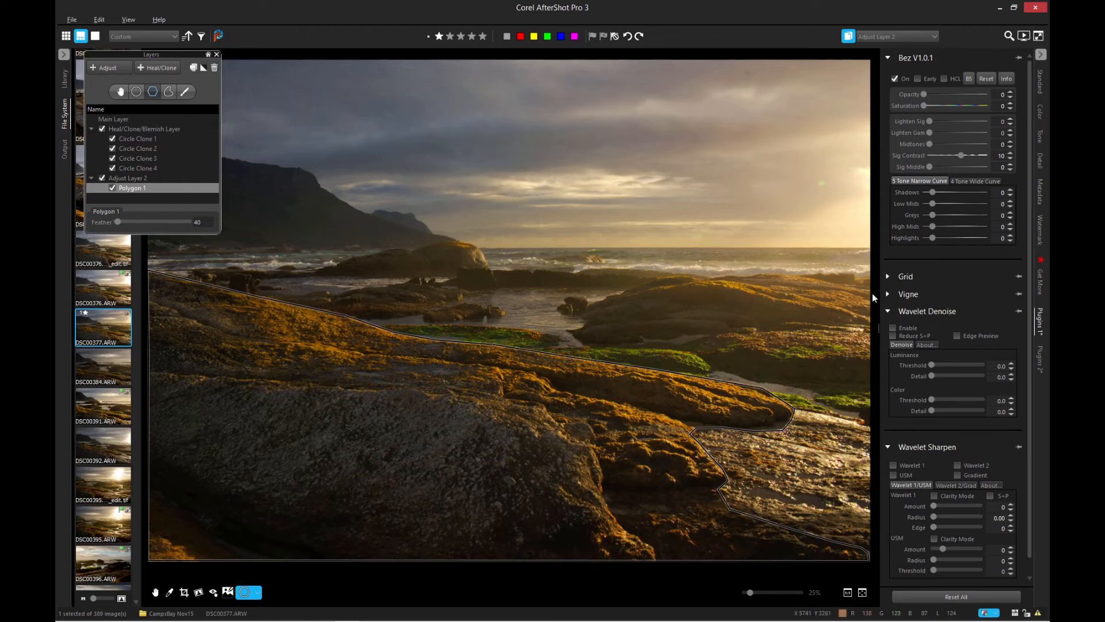
Shape a slight S-curve with a raised upper point and a lower point at input 83, output 79, and set vibrance to 60.
left_click(1039, 112)
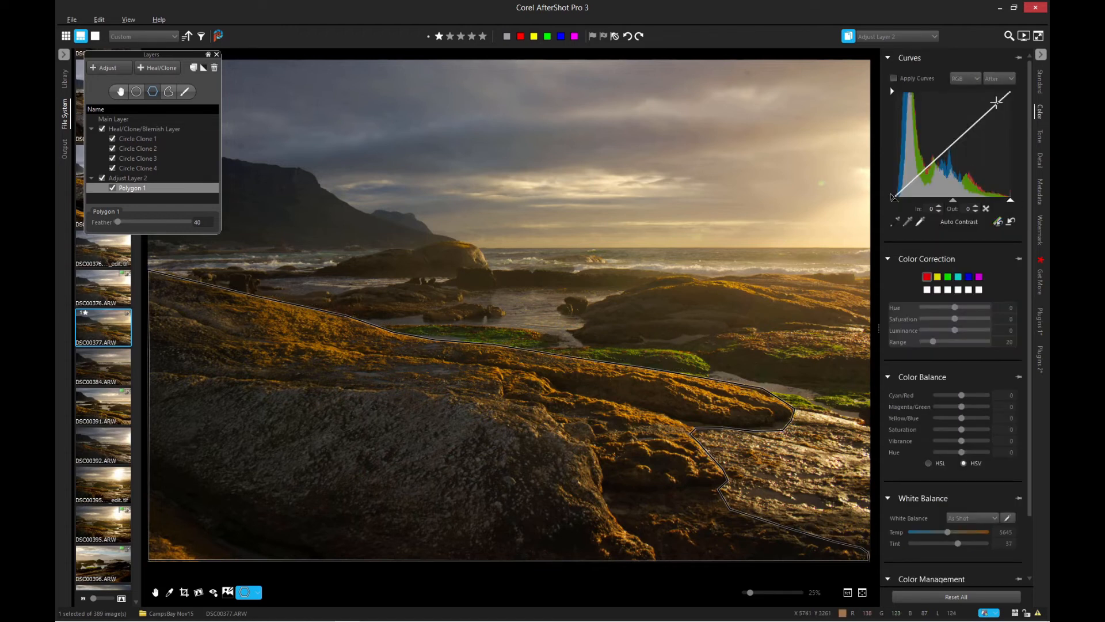
left_click(990, 107)
left_click_drag(990, 107, 988, 106)
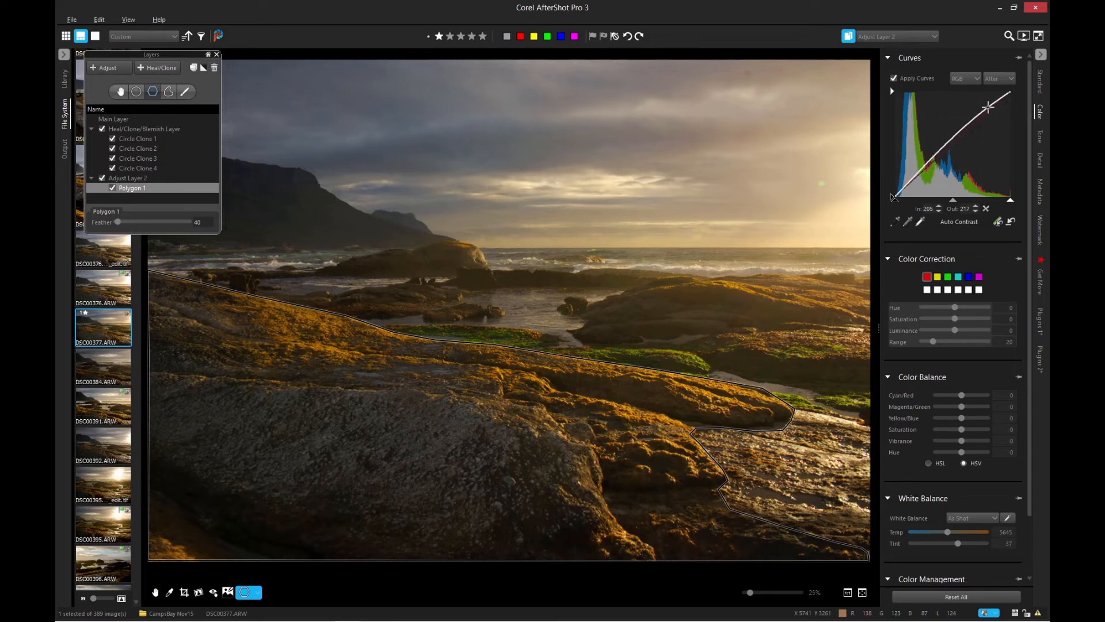
left_click(933, 158)
left_click_drag(932, 158, 934, 165)
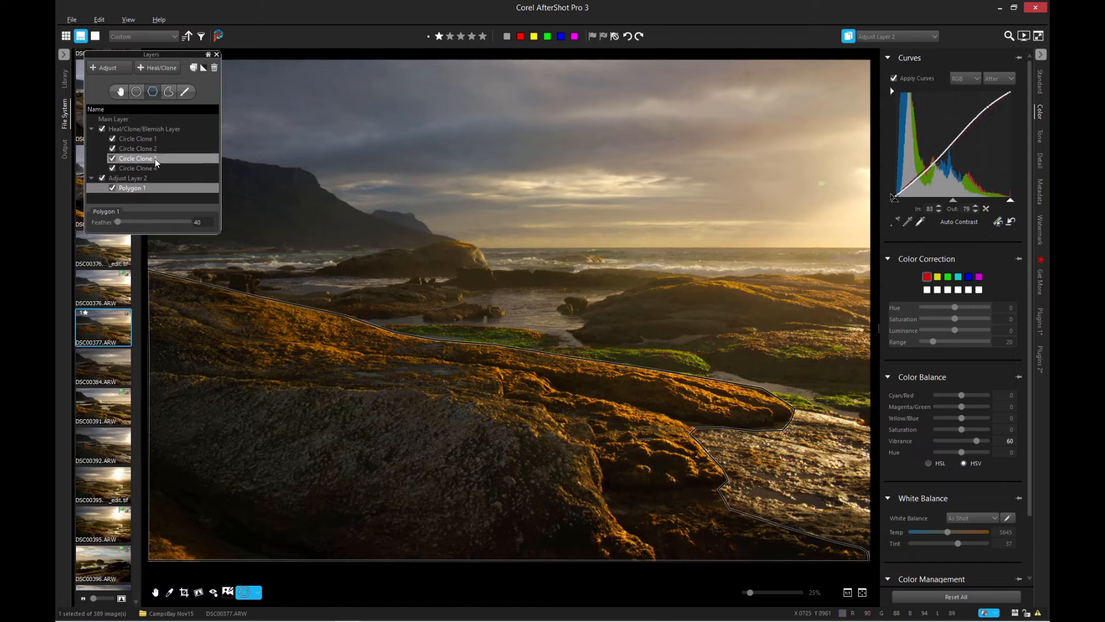
Compare the foreground with the adjustment layer off and on, and raise the layer's fill light to 0.72.
left_click(101, 178)
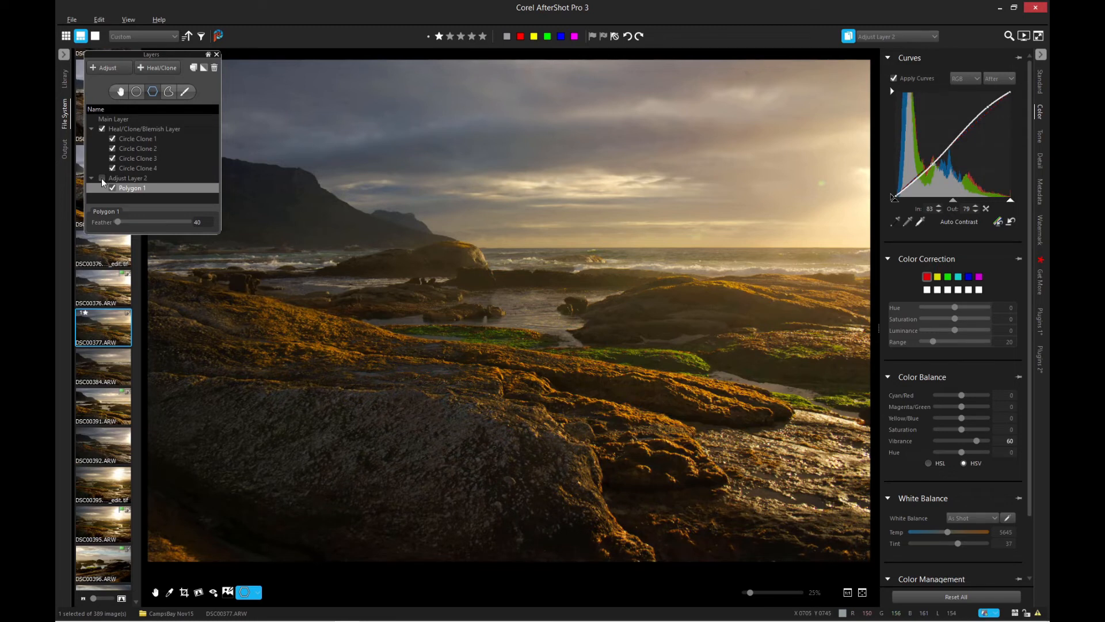
left_click(101, 178)
left_click(102, 179)
left_click(102, 179)
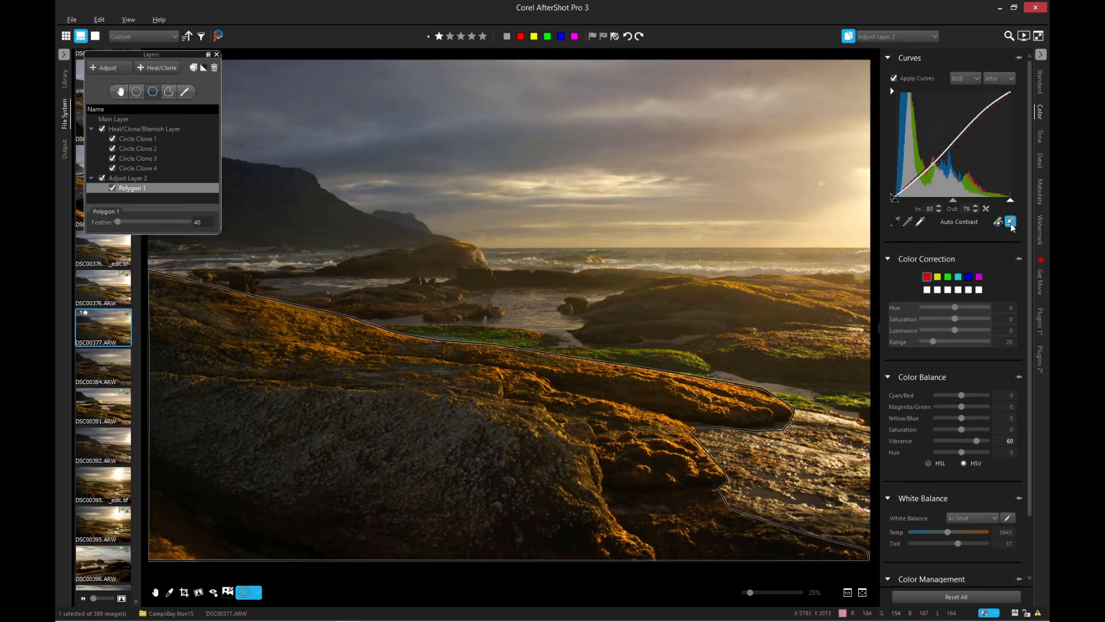
left_click(1041, 138)
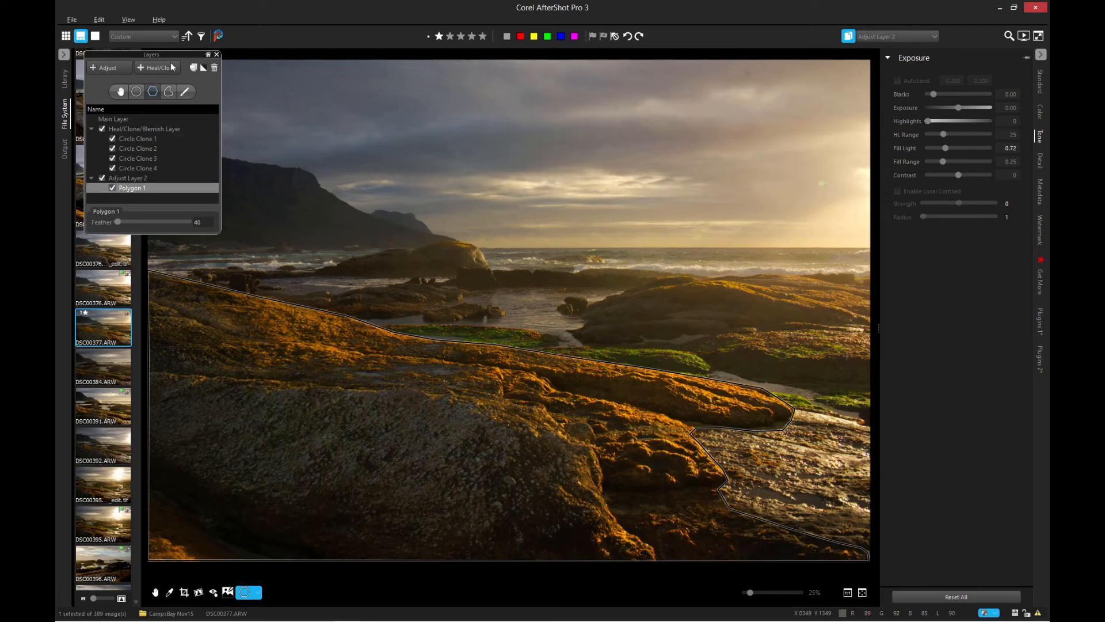
Start a second polygon on the adjustment layer at the photo's left border and trace the mountain's flat summit to the start of its slope.
left_click_drag(164, 57, 154, 286)
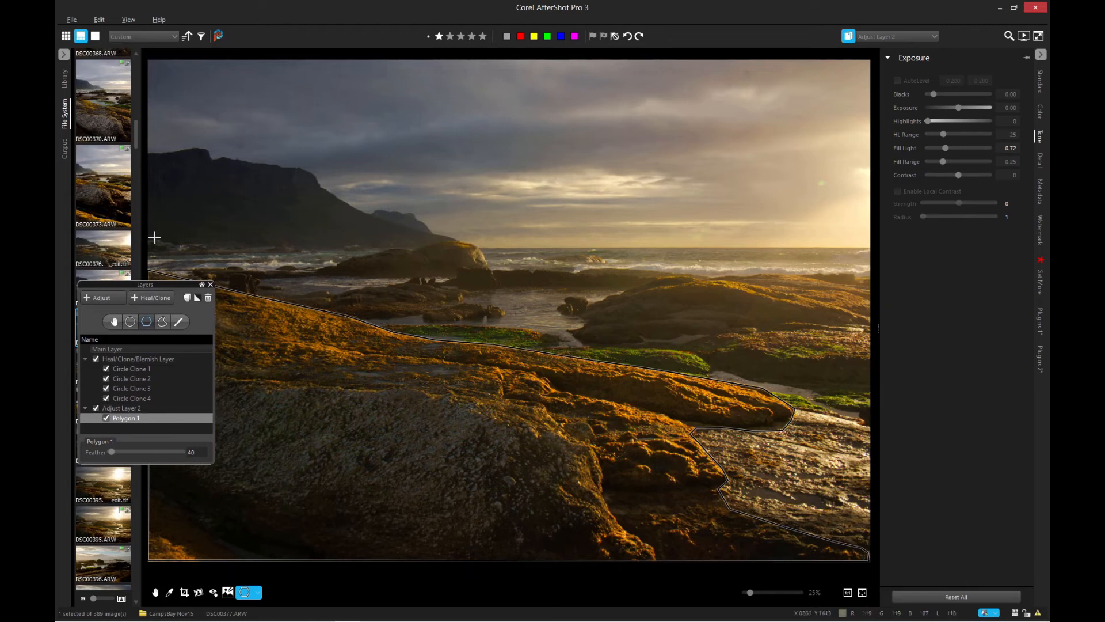
left_click(149, 154)
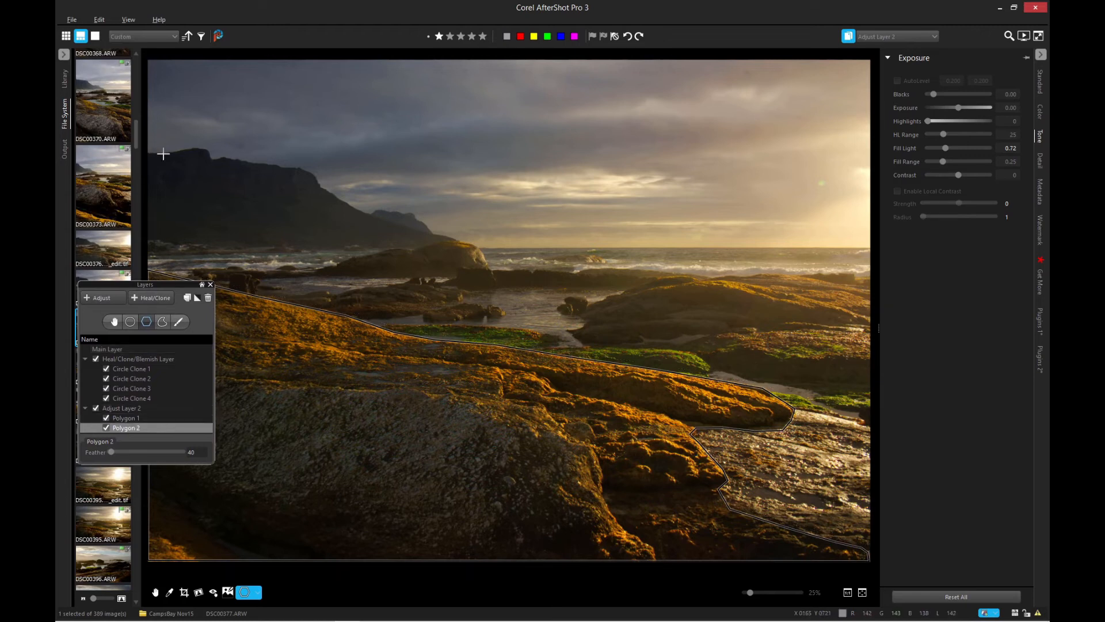
left_click(171, 152)
left_click(192, 150)
left_click(198, 148)
left_click(208, 150)
left_click(210, 159)
left_click(224, 159)
left_click(302, 169)
left_click(314, 178)
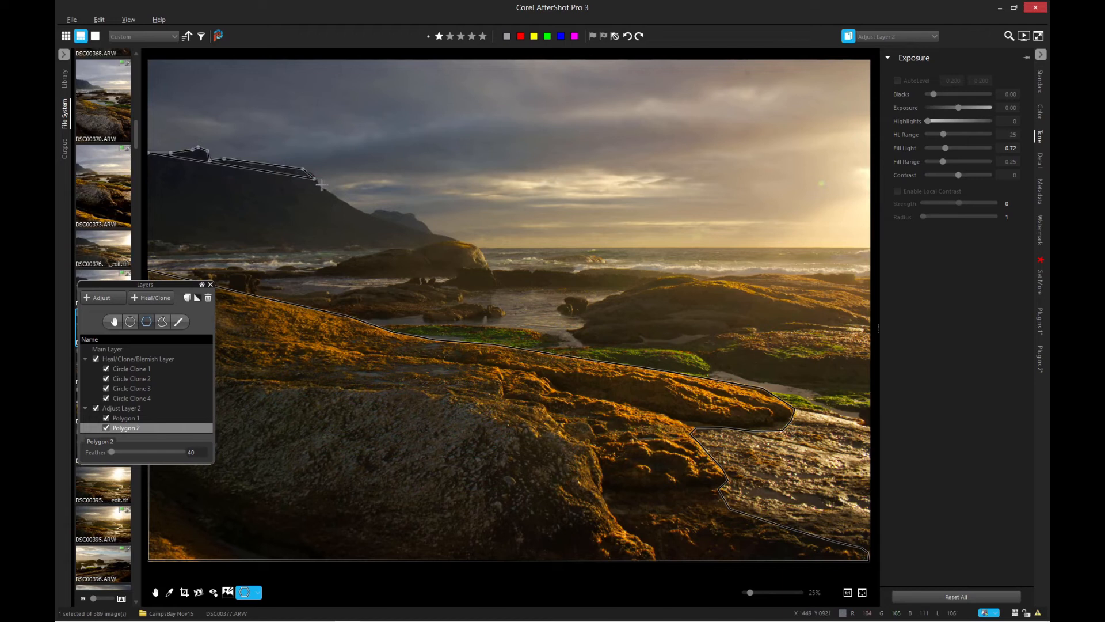
Continue the second polygon down the mountain's slope and over the distant peak to where the headland meets the sea horizon.
left_click(320, 190)
left_click(330, 192)
left_click(347, 206)
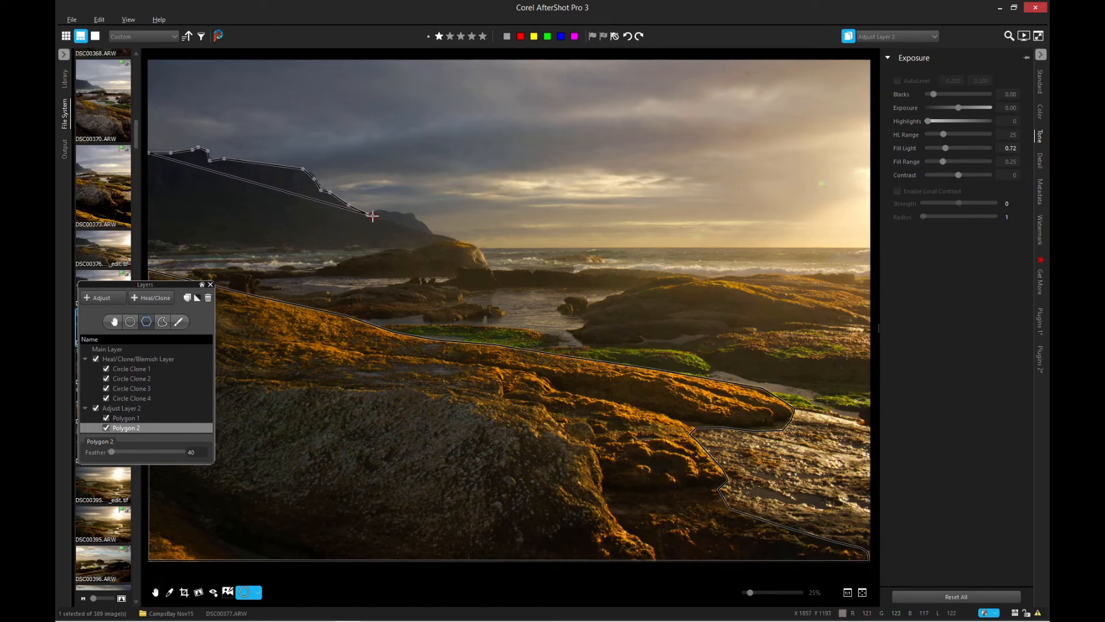
left_click(370, 214)
left_click(379, 212)
left_click(411, 216)
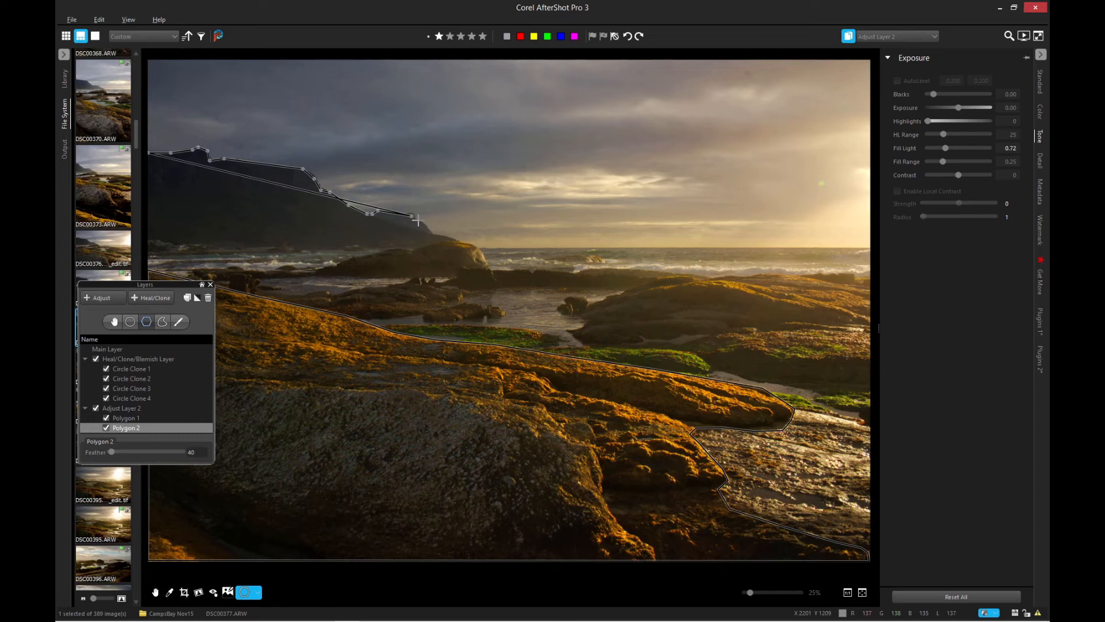
left_click(425, 226)
left_click(431, 233)
left_click(445, 236)
left_click(467, 246)
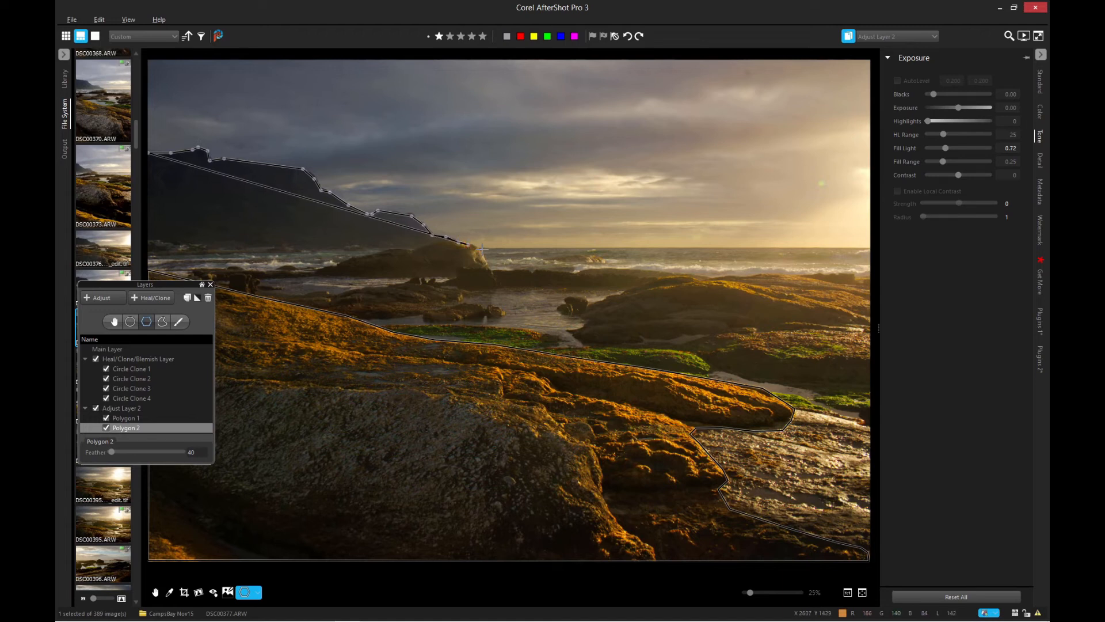
left_click(478, 247)
double_click(479, 247)
Extend the polygon along the horizon to the right border and close it around the photo's upper corners so it encloses the sky.
left_click_drag(403, 226, 870, 247)
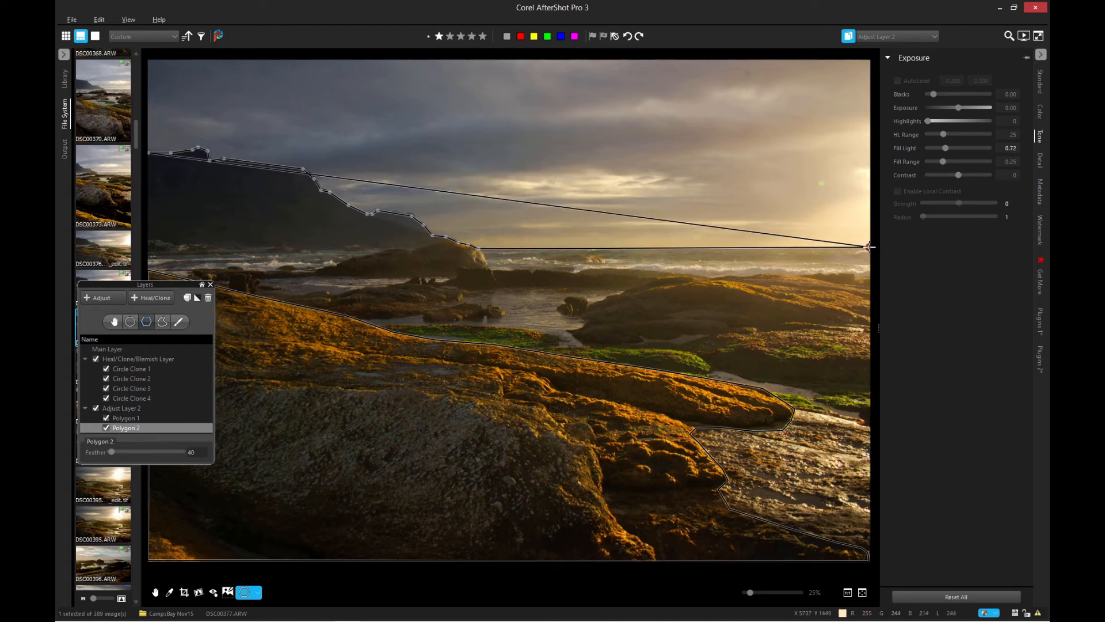
left_click_drag(855, 68, 872, 61)
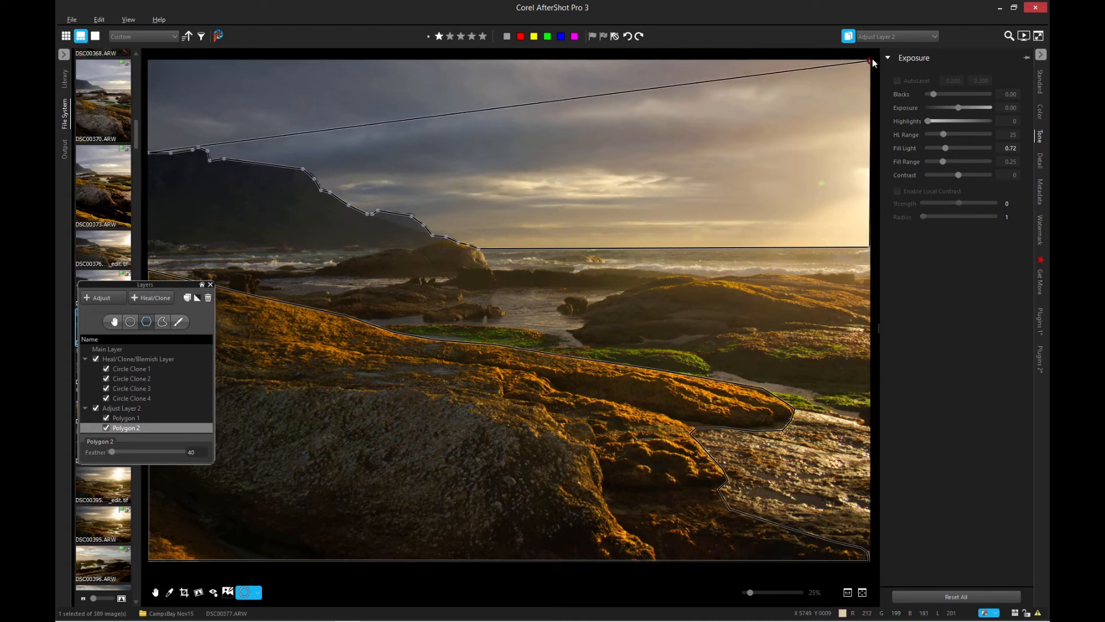
left_click_drag(723, 109, 146, 60)
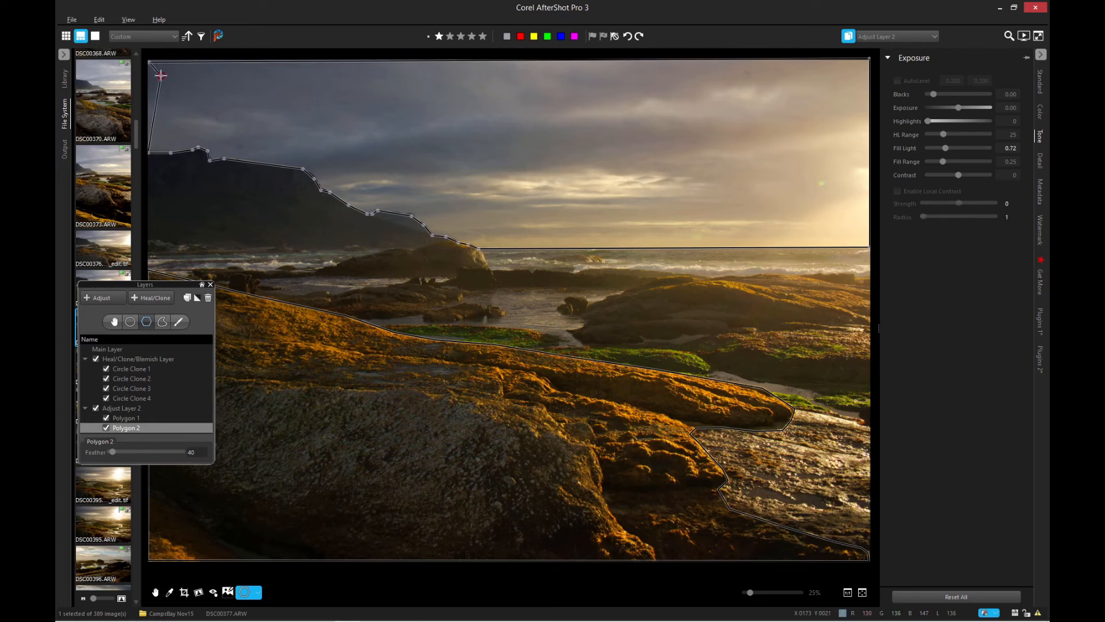
left_click(149, 74)
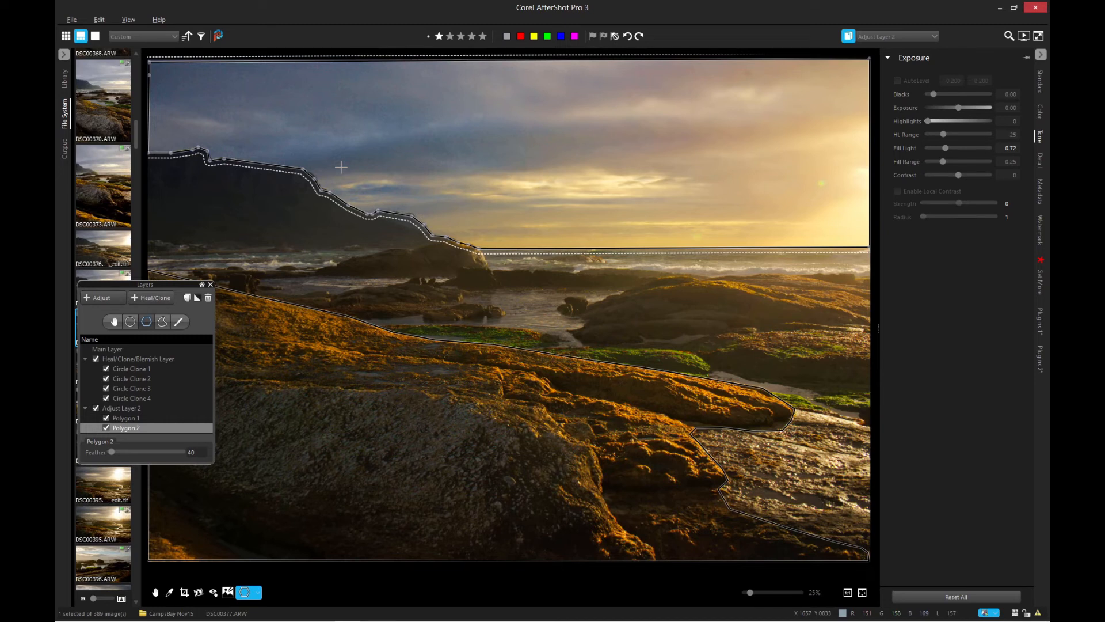
Check which region Polygon 1 covers and duplicate Adjust Layer 2 with both polygons.
left_click(128, 410)
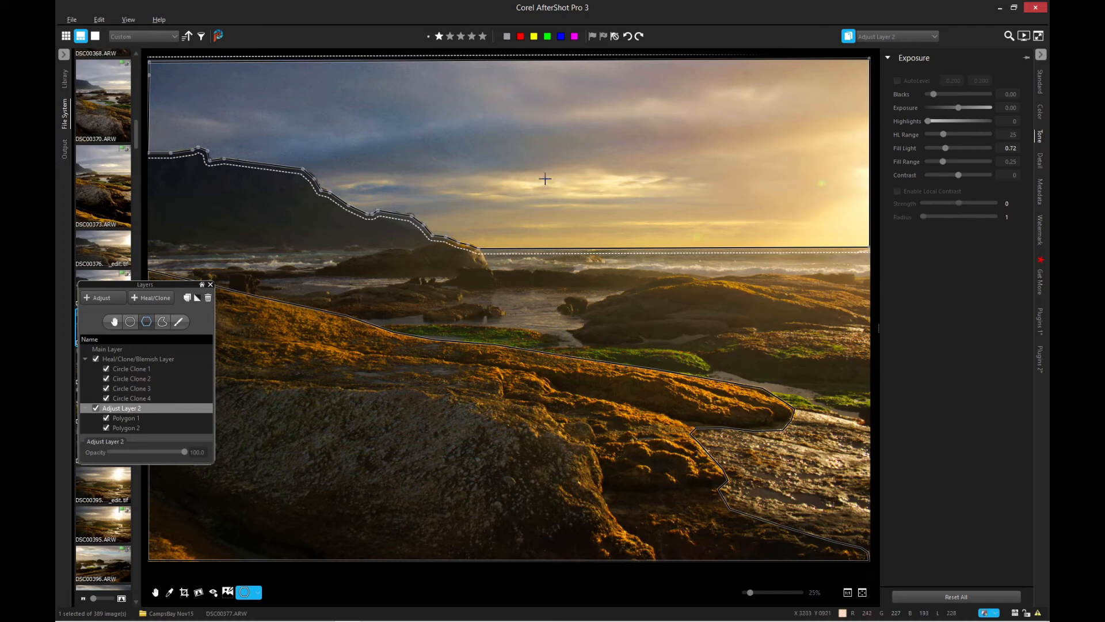
left_click(157, 421)
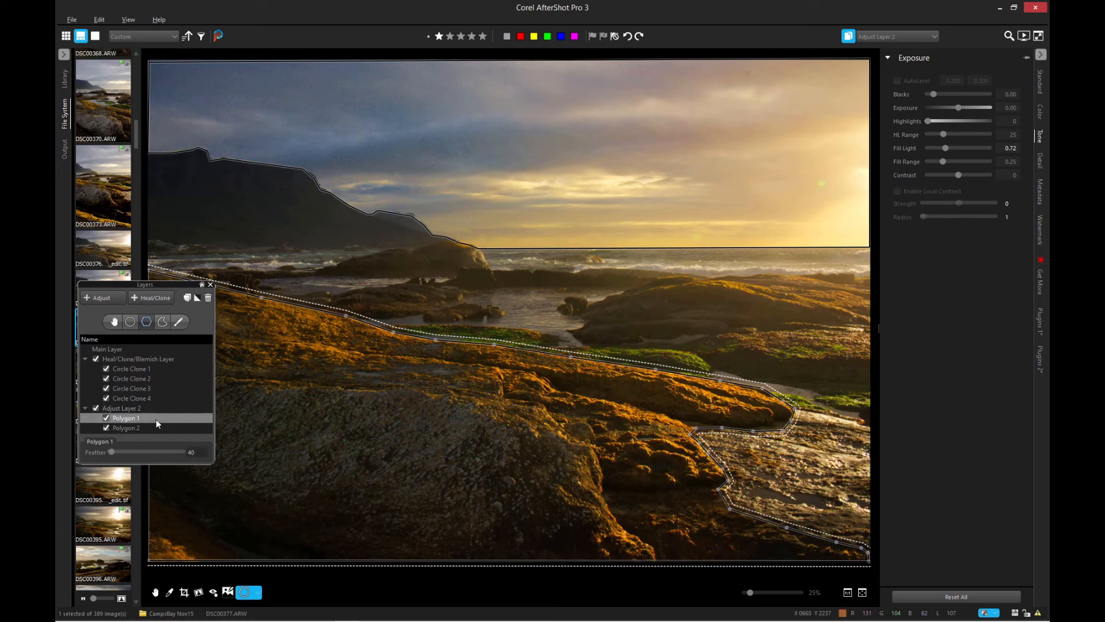
left_click(123, 408)
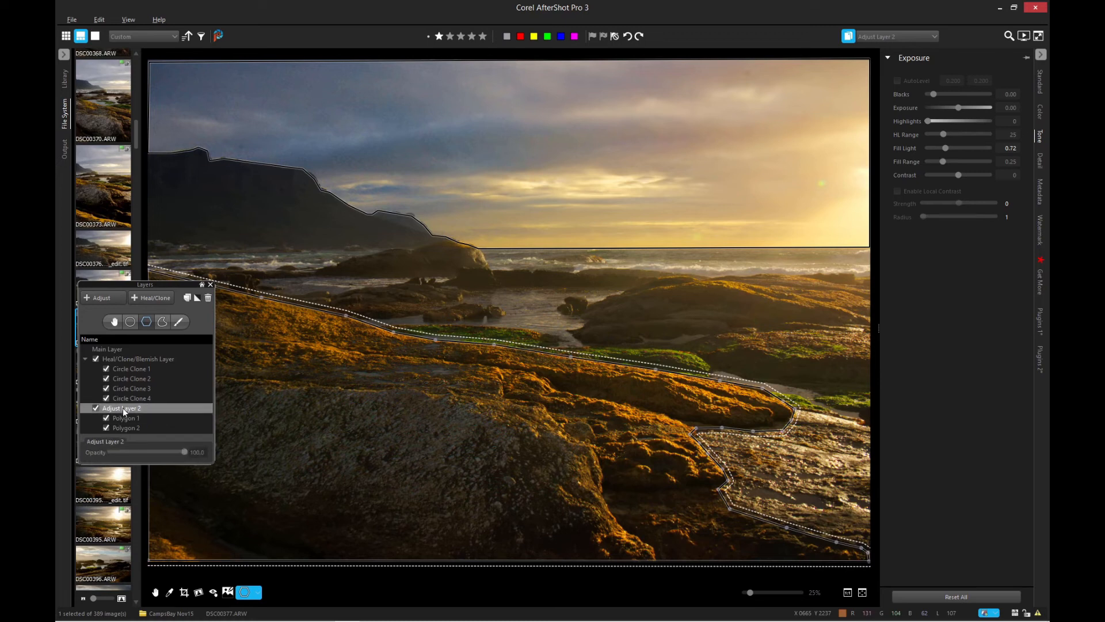
left_click(186, 297)
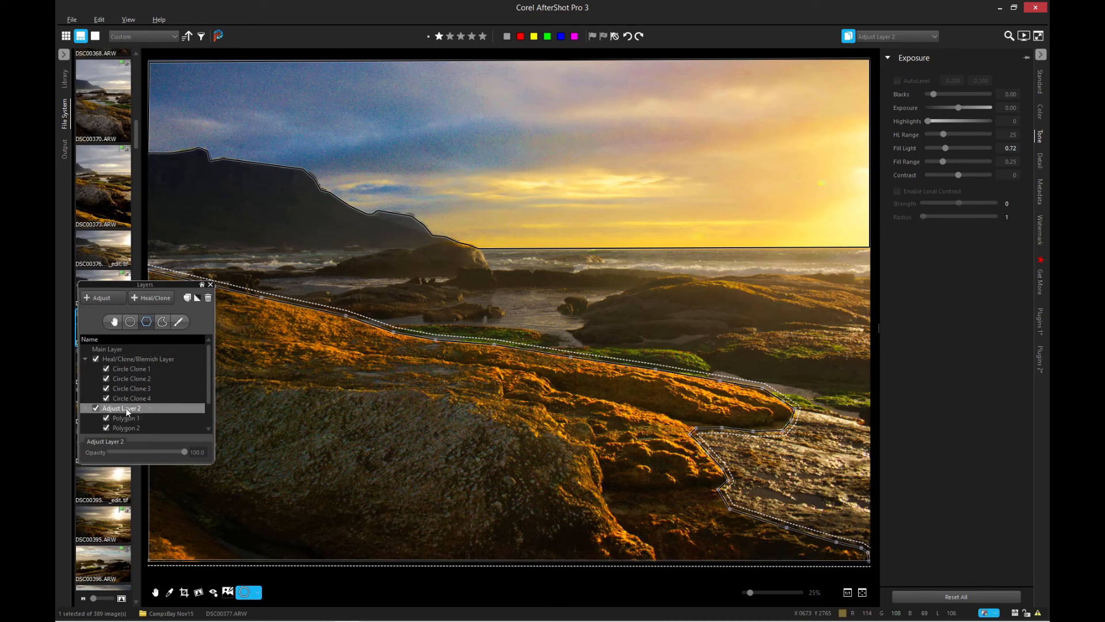
Disable the sky polygon in Adjust Layer 2 and the foreground polygon in Adjust Layer 2 Copy.
left_click(84, 358)
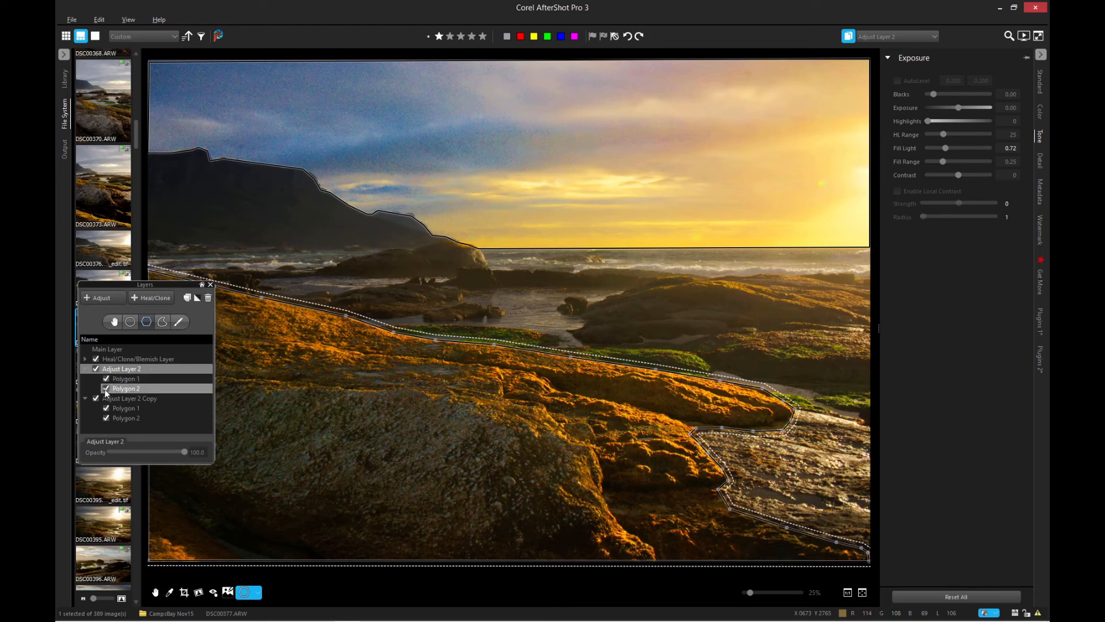
left_click(106, 389)
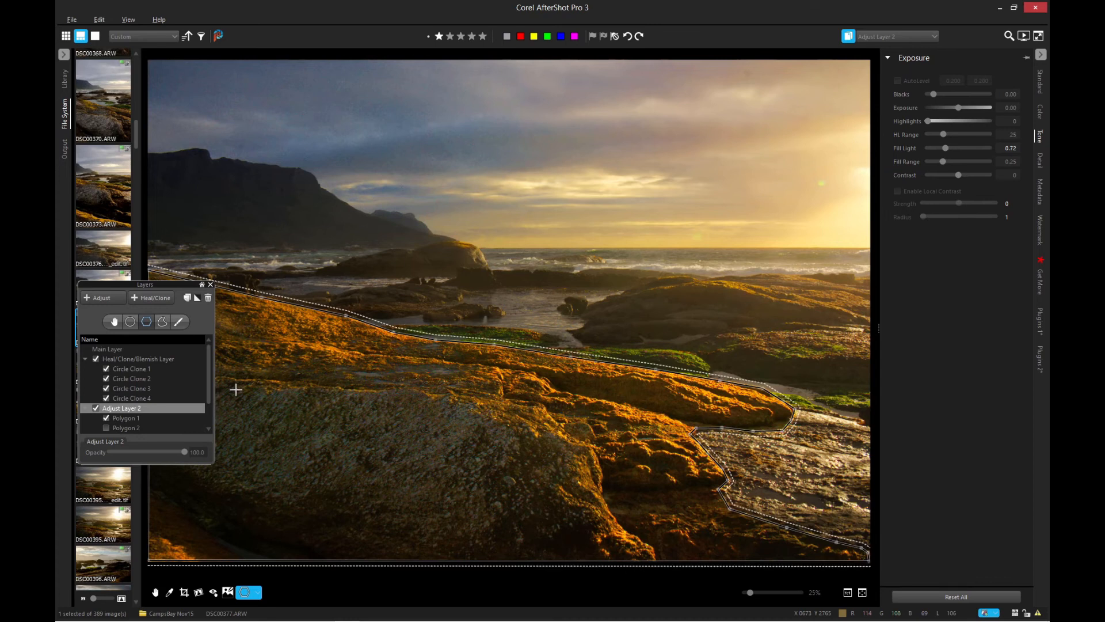
left_click_drag(208, 377, 207, 398)
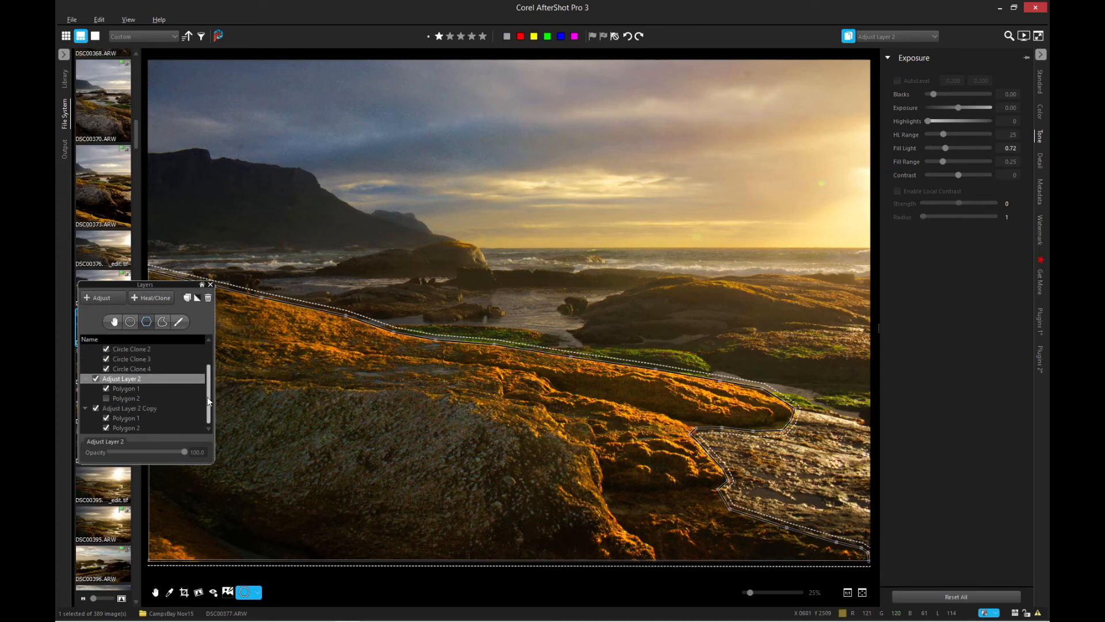
left_click(107, 417)
left_click(120, 408)
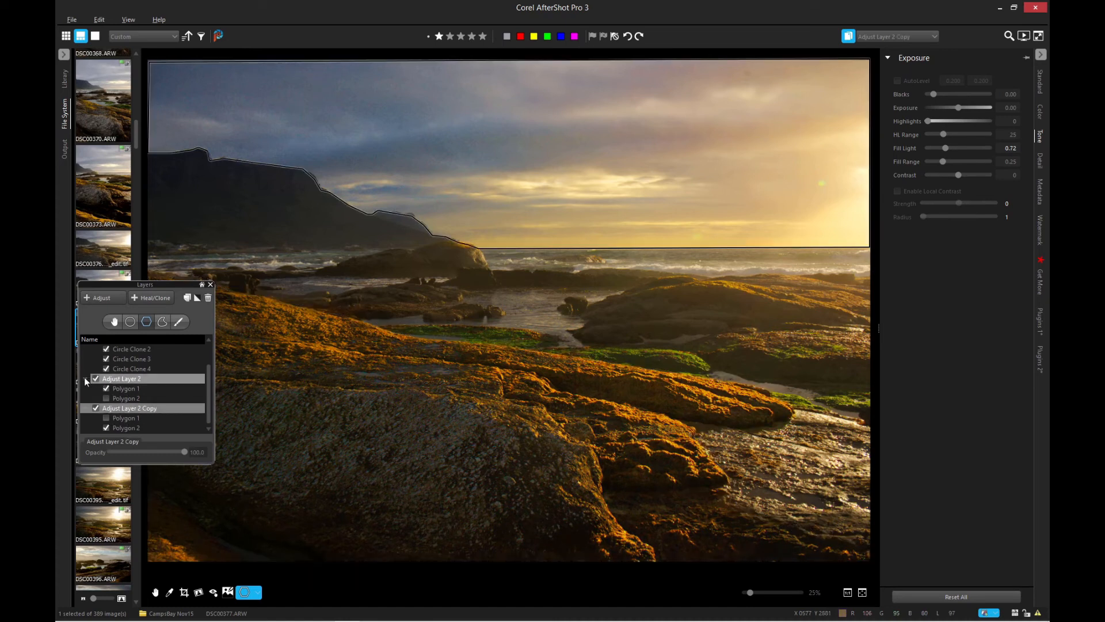
Delete the disabled Polygon 2 from Adjust Layer 2 and the disabled Polygon 1 from Adjust Layer 2 Copy.
left_click(123, 399)
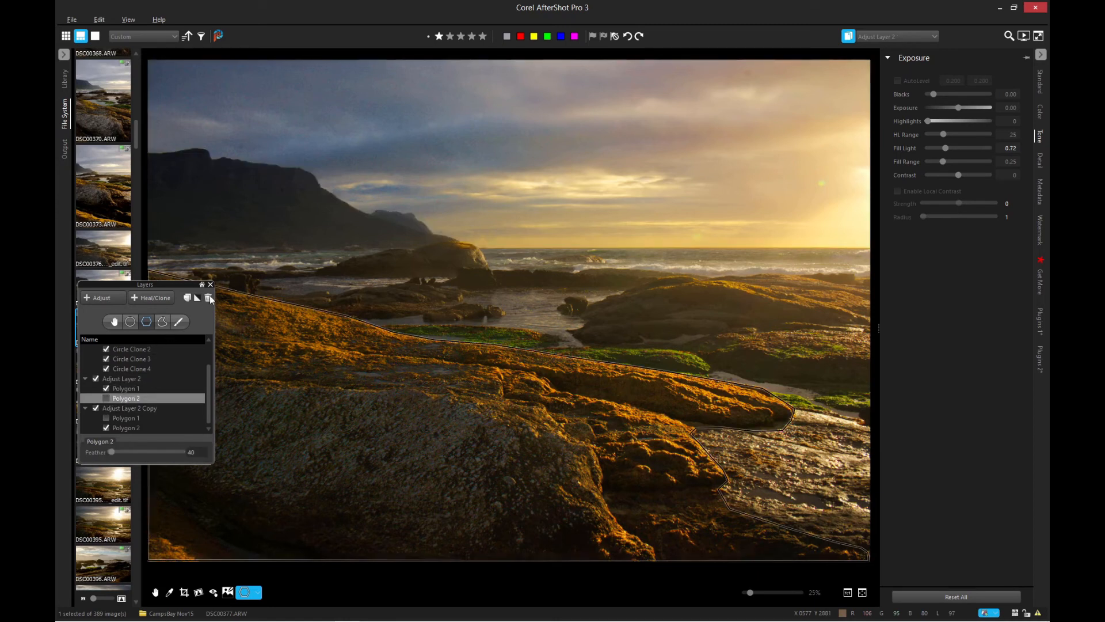
left_click(208, 297)
left_click(123, 417)
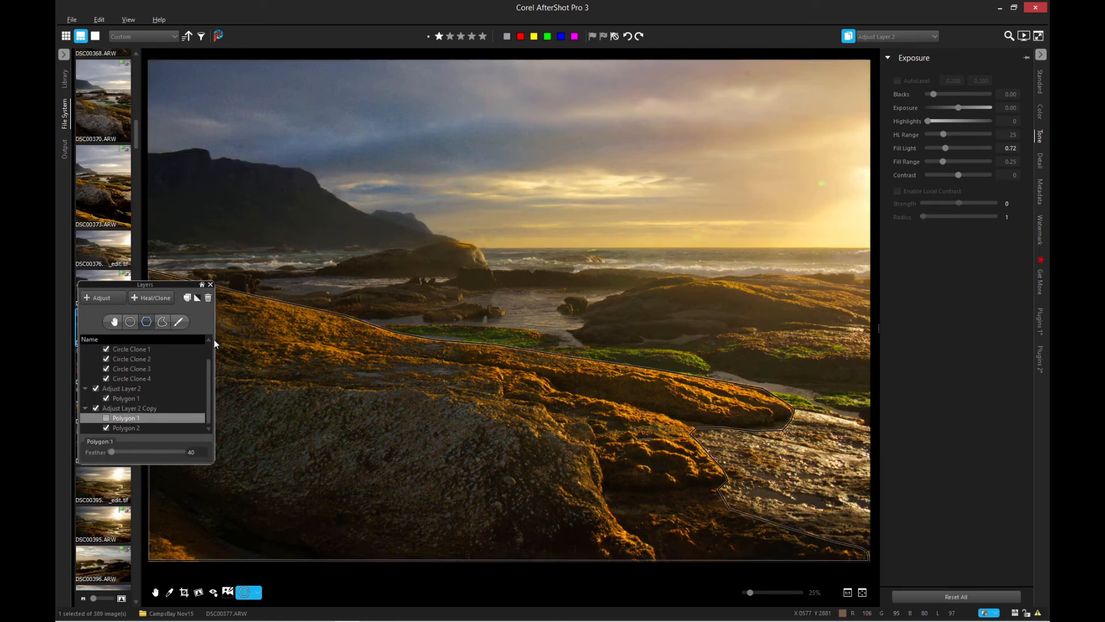
left_click(208, 297)
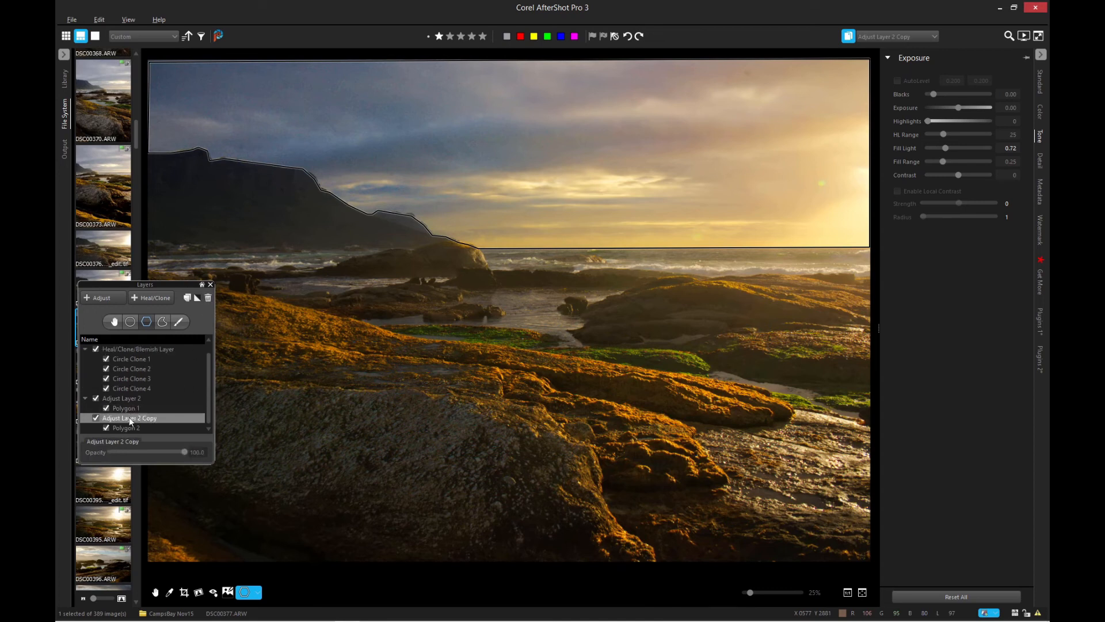
Reset the fill light of Adjust Layer 2 Copy to 0 and set its vibrance to 20.
left_click(154, 420)
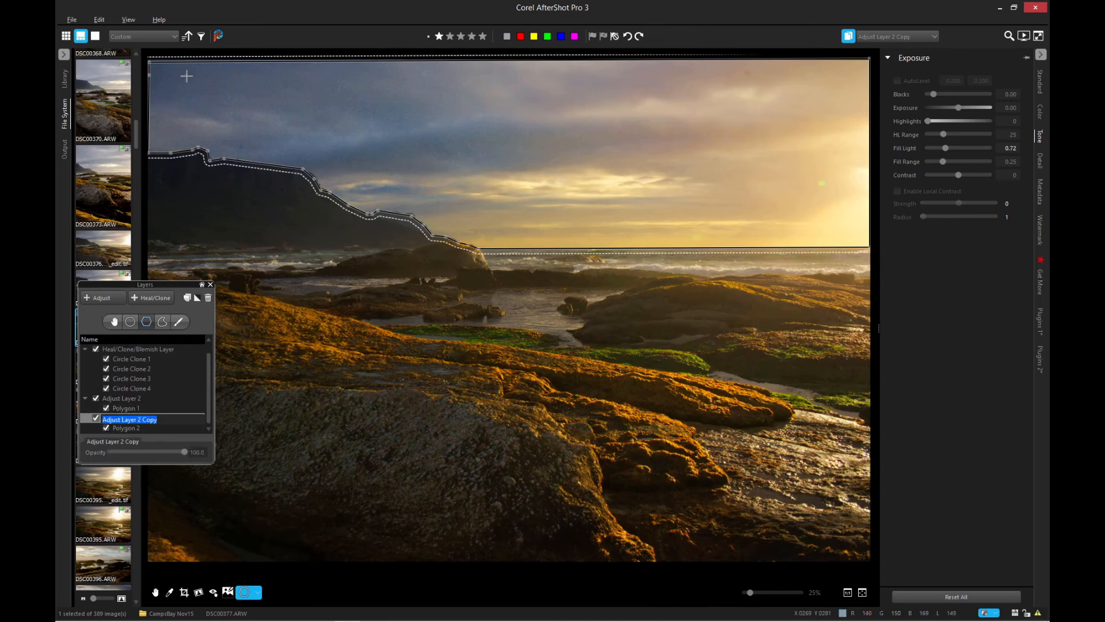
left_click(1040, 86)
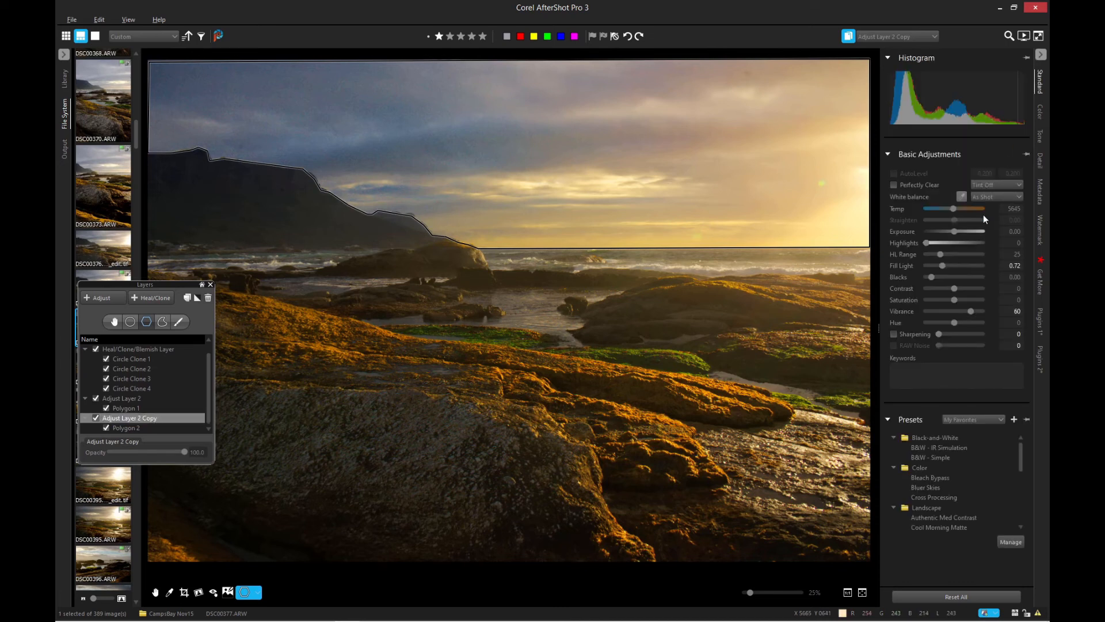
double_click(943, 265)
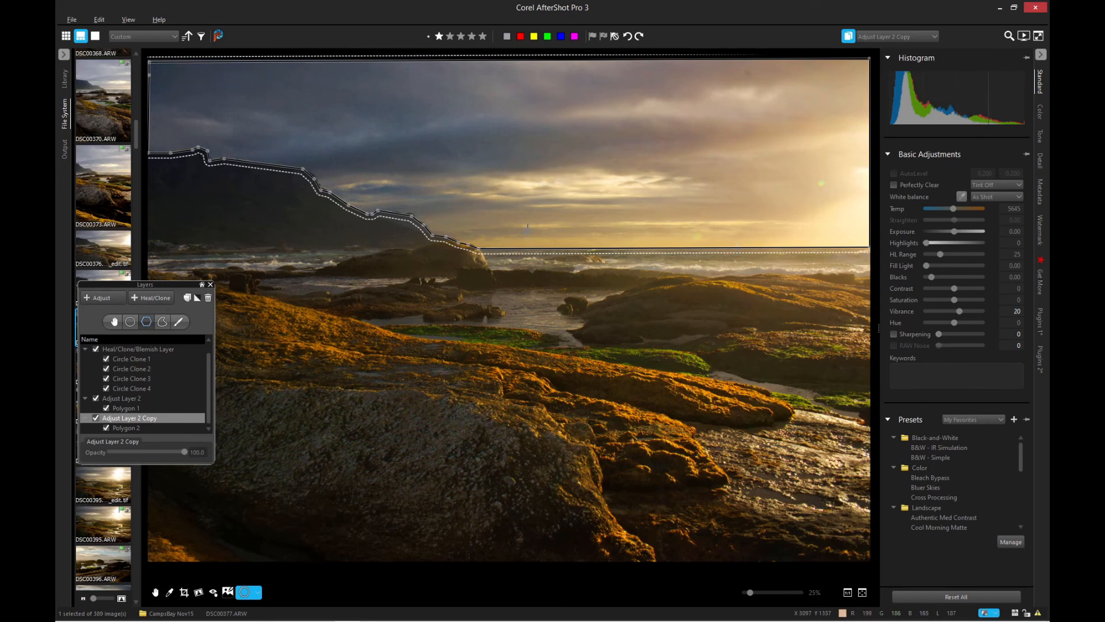
Enable the Color Equalizer for the sky layer, setting cyan and blue vibrance to 60, cyan luminance to 63 and blue luminance to 60.
left_click(1042, 315)
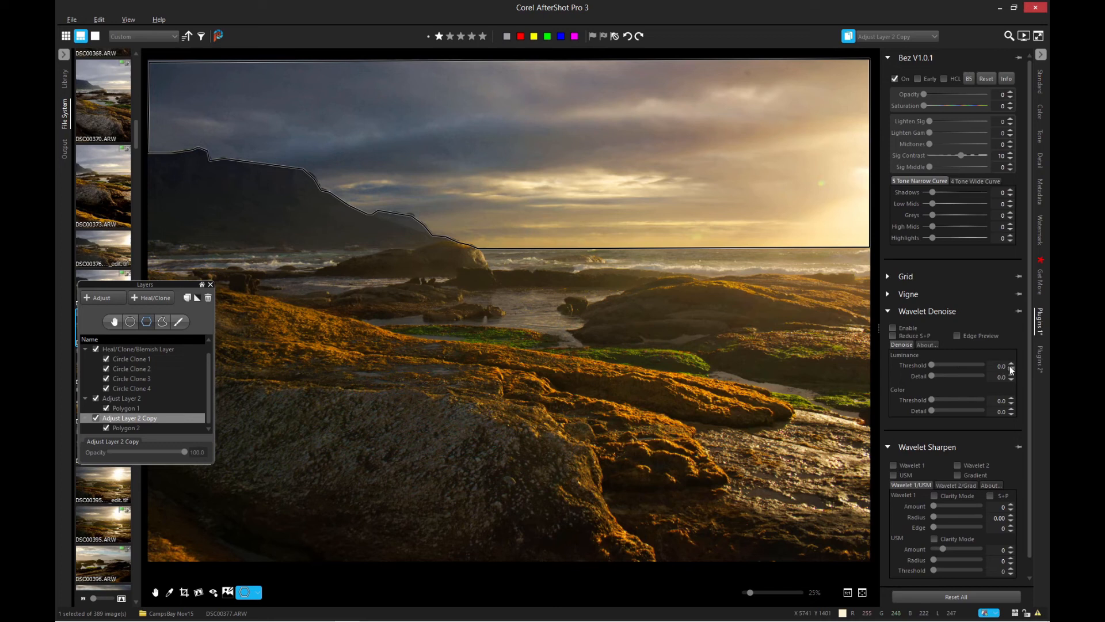
left_click(1040, 358)
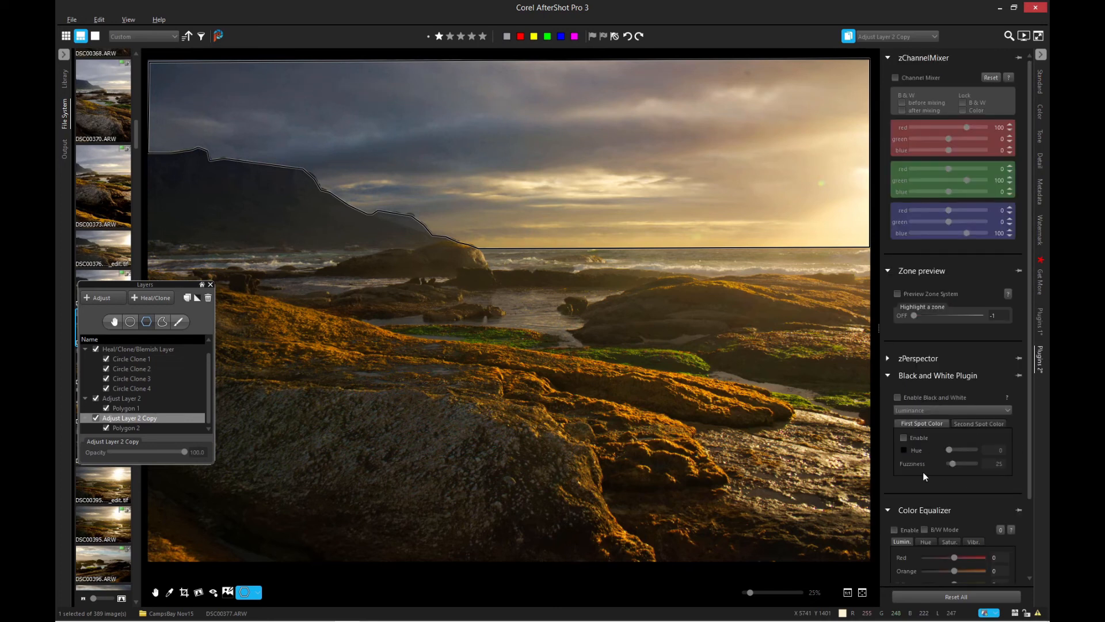
scroll(892, 465, "down", 3)
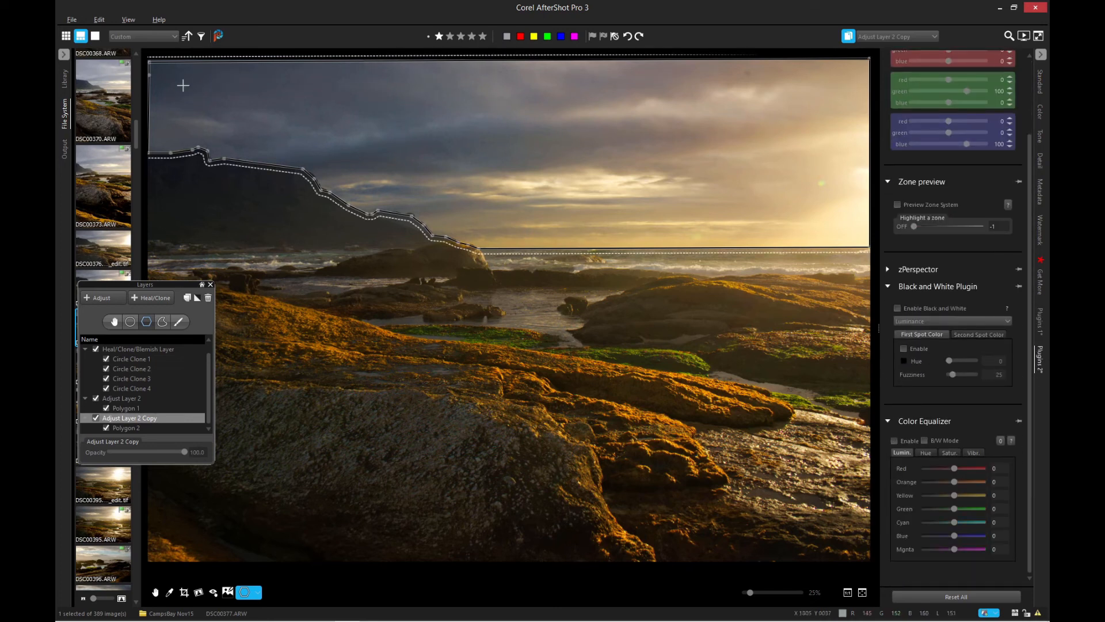
left_click(974, 452)
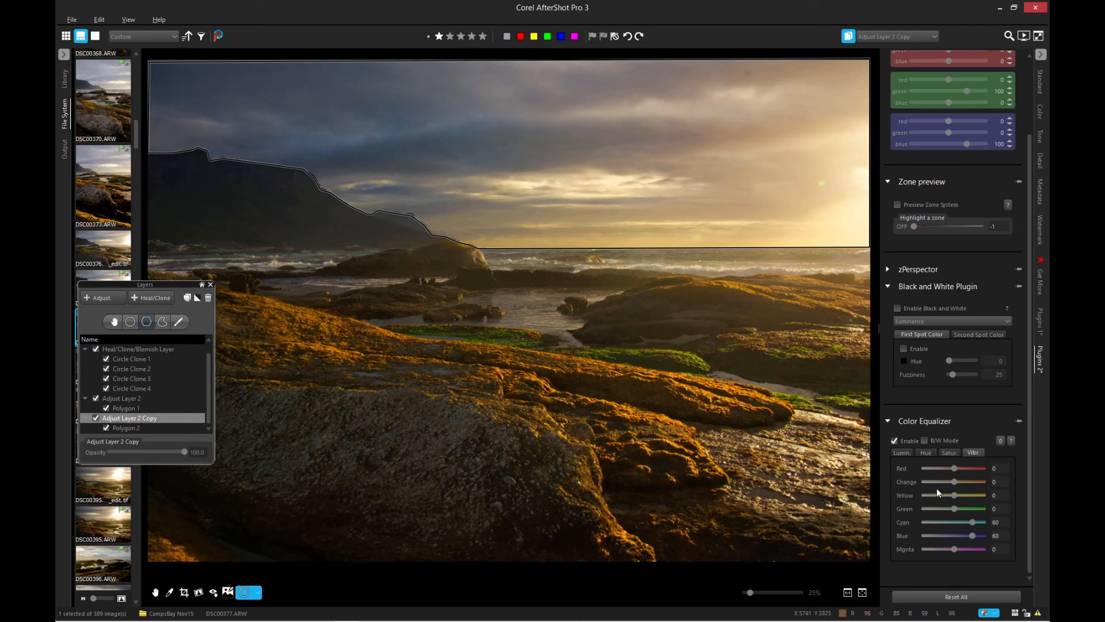
left_click(904, 453)
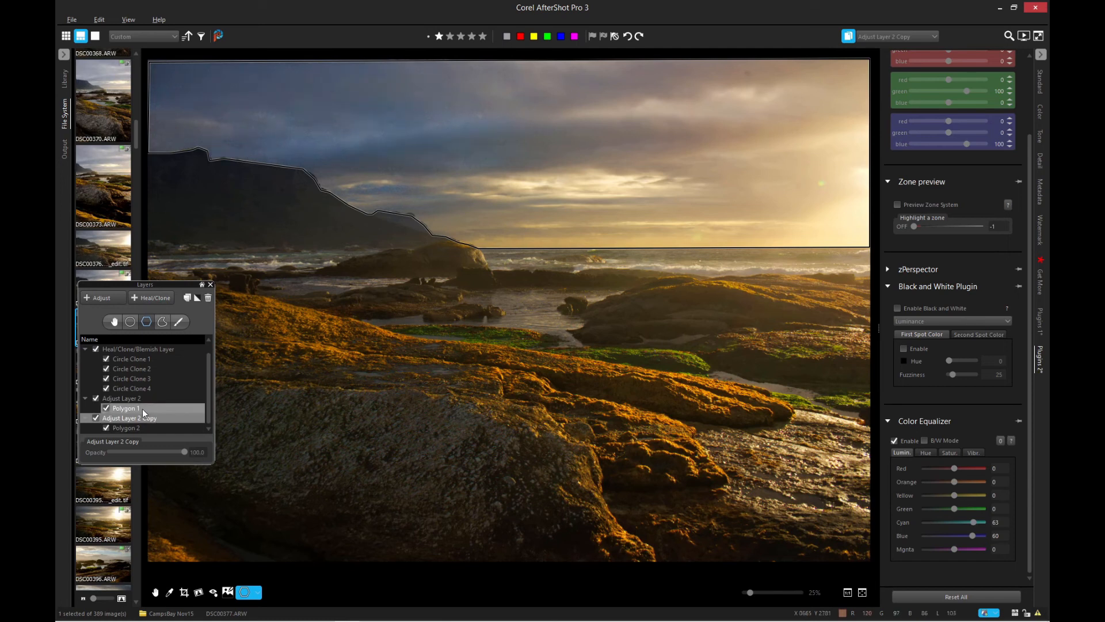
Select the sky polygon, move the layer list clear of the rocks, and raise the upper curve point to input 190, output 209.
left_click(139, 427)
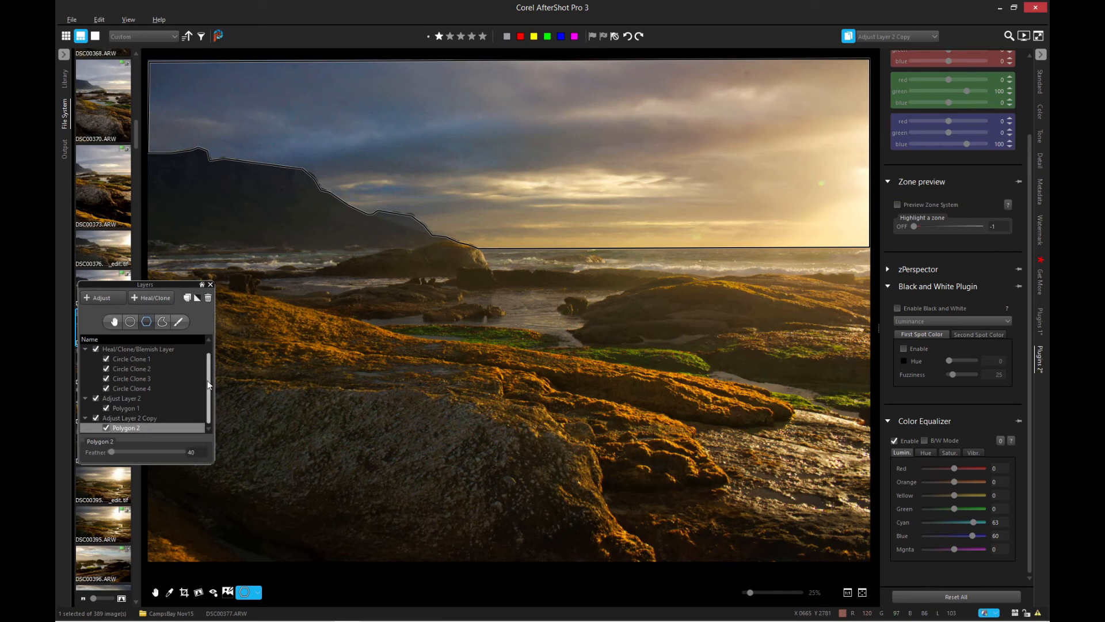
left_click_drag(150, 287, 162, 244)
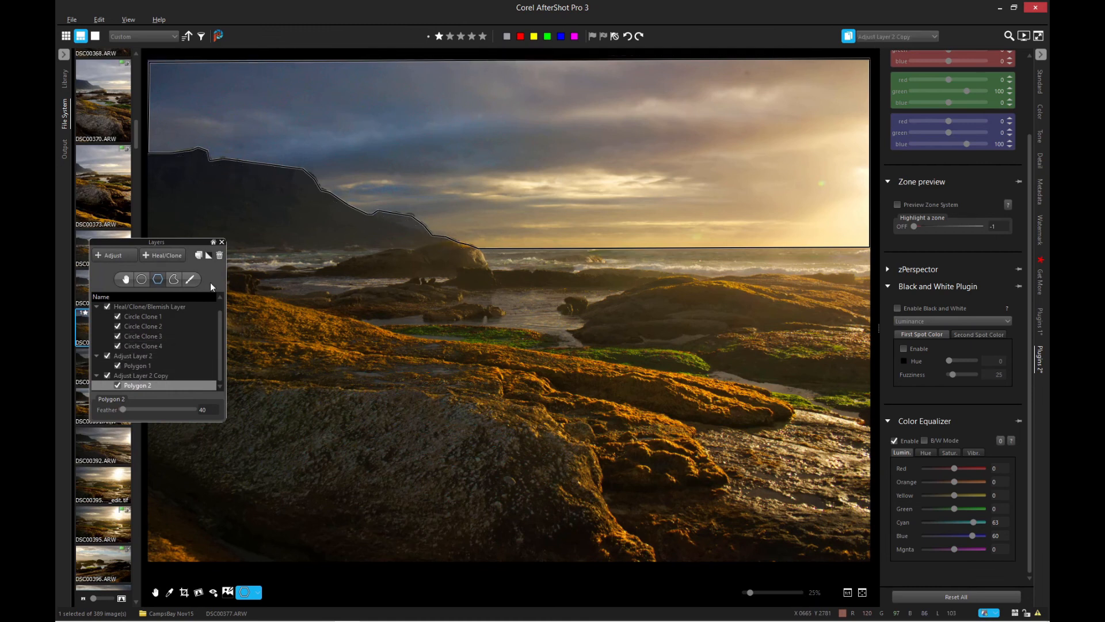
left_click_drag(174, 246, 158, 181)
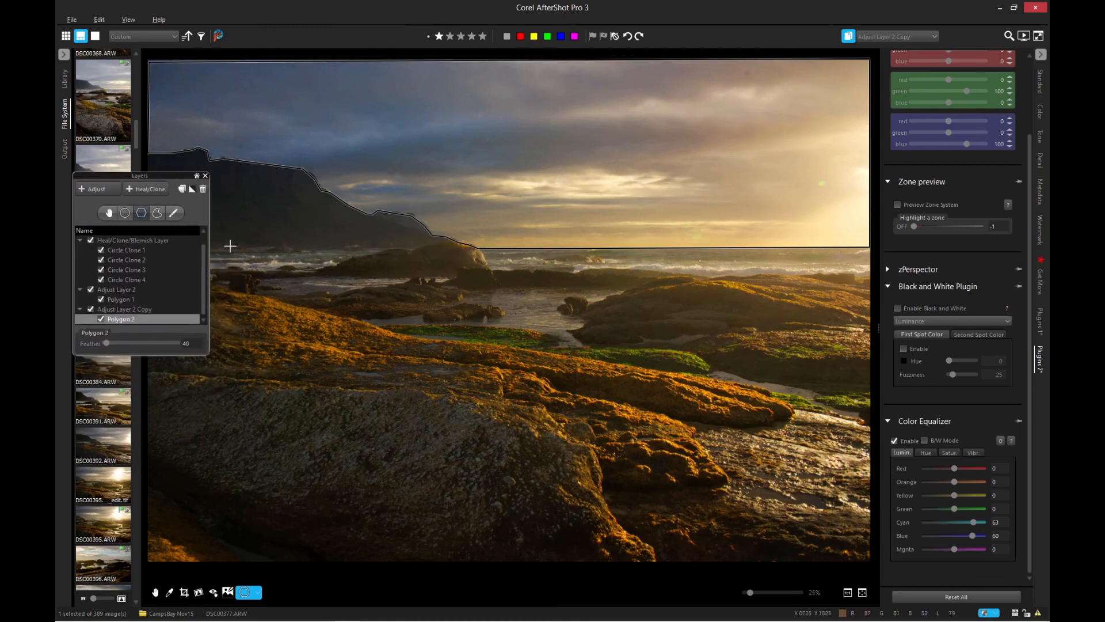
left_click(1041, 111)
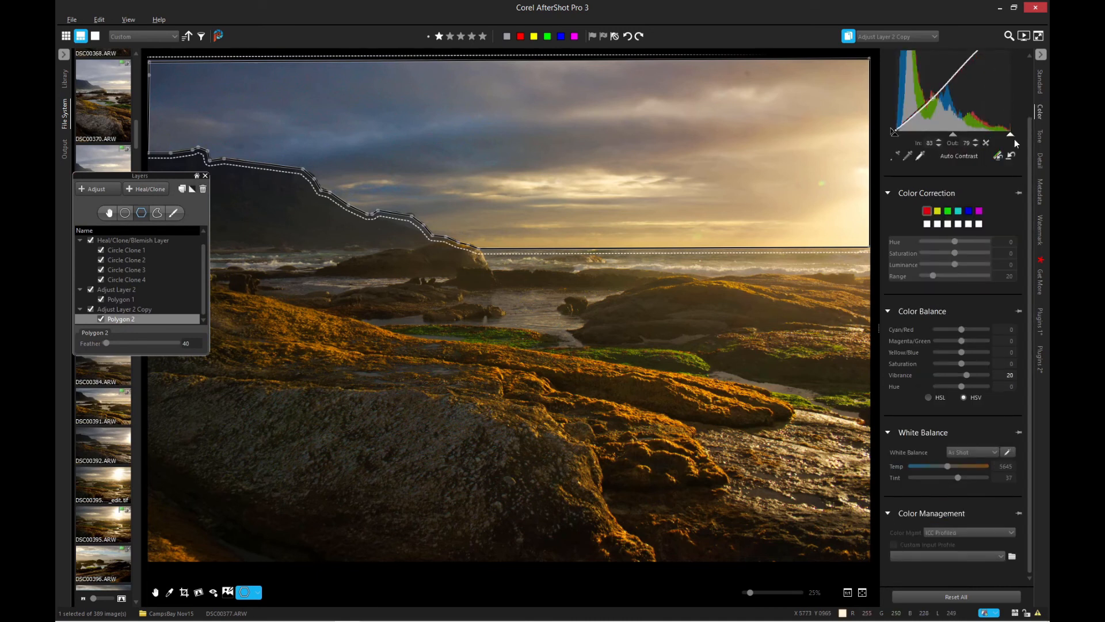
scroll(883, 113, "up", 2)
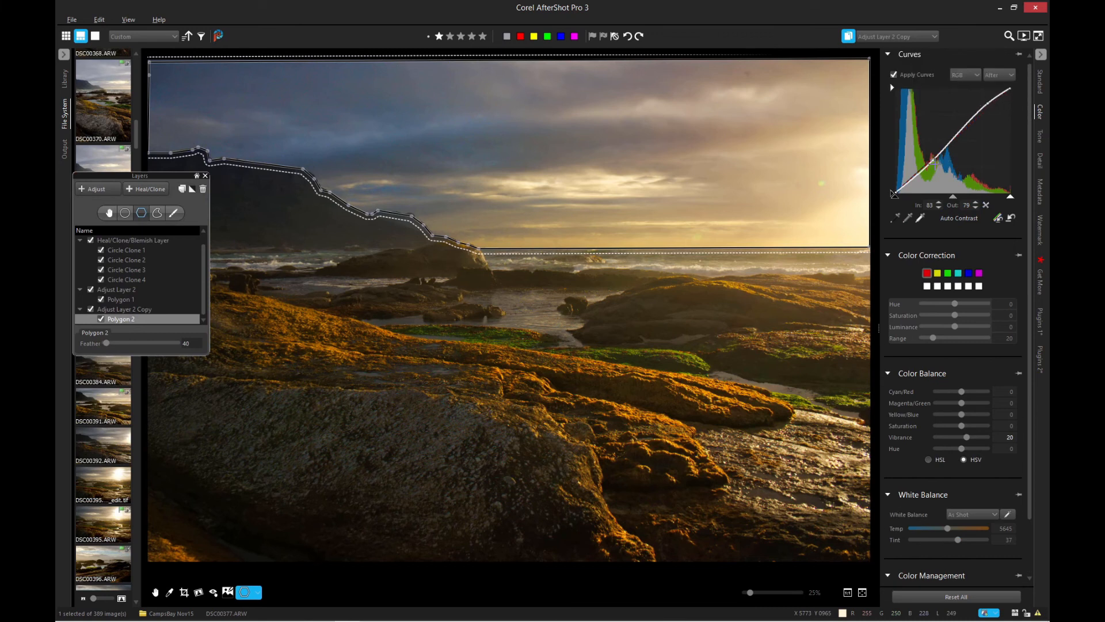
left_click_drag(982, 112, 982, 106)
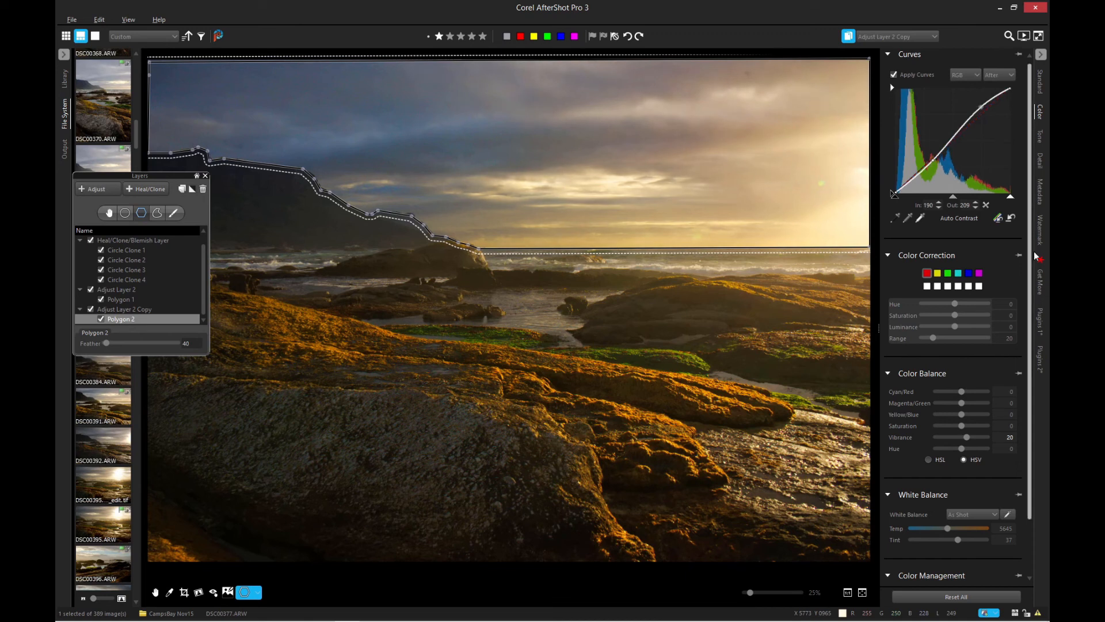
For the sky layer, set the high mids of the Bez 4 Tone Wide Curve to 59 and adjust its low mids.
left_click(1039, 318)
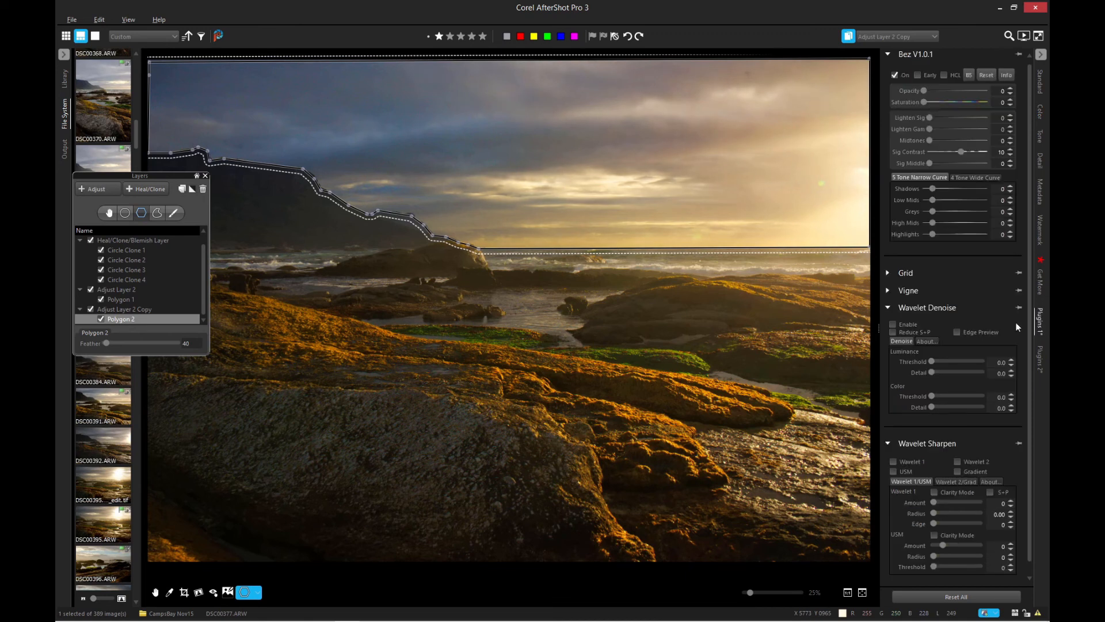
left_click(975, 177)
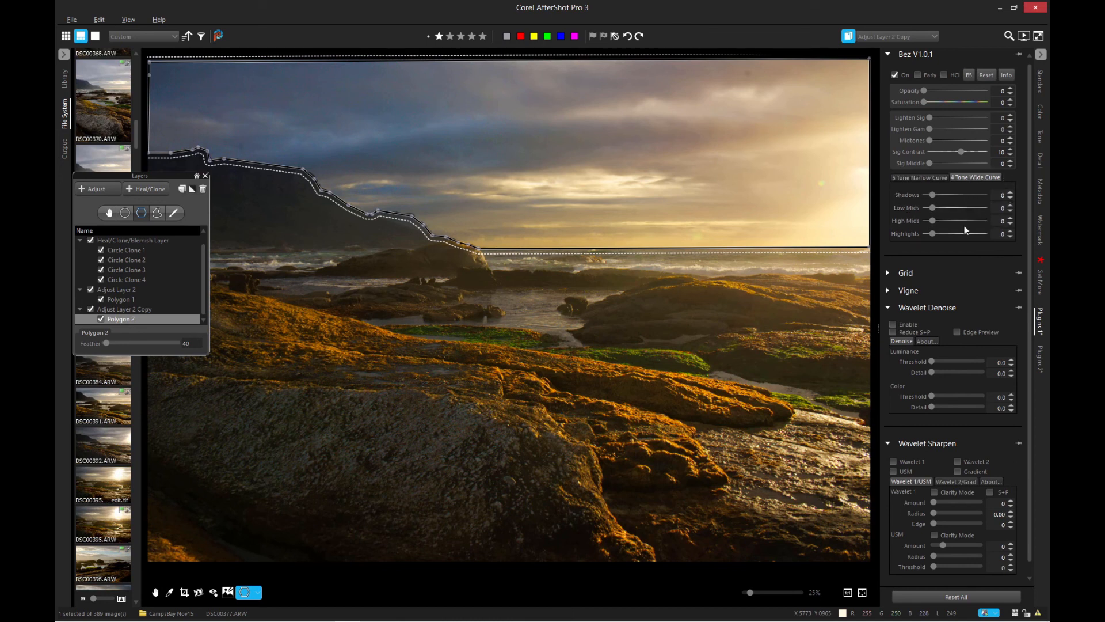
left_click(962, 220)
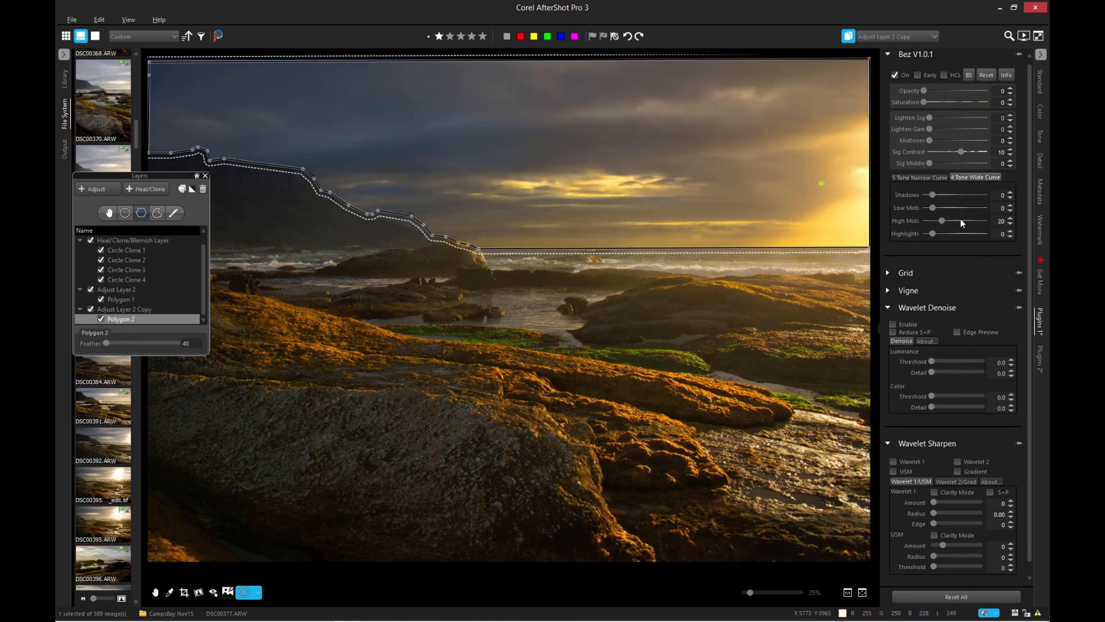
left_click(969, 222)
left_click(968, 222)
left_click(969, 222)
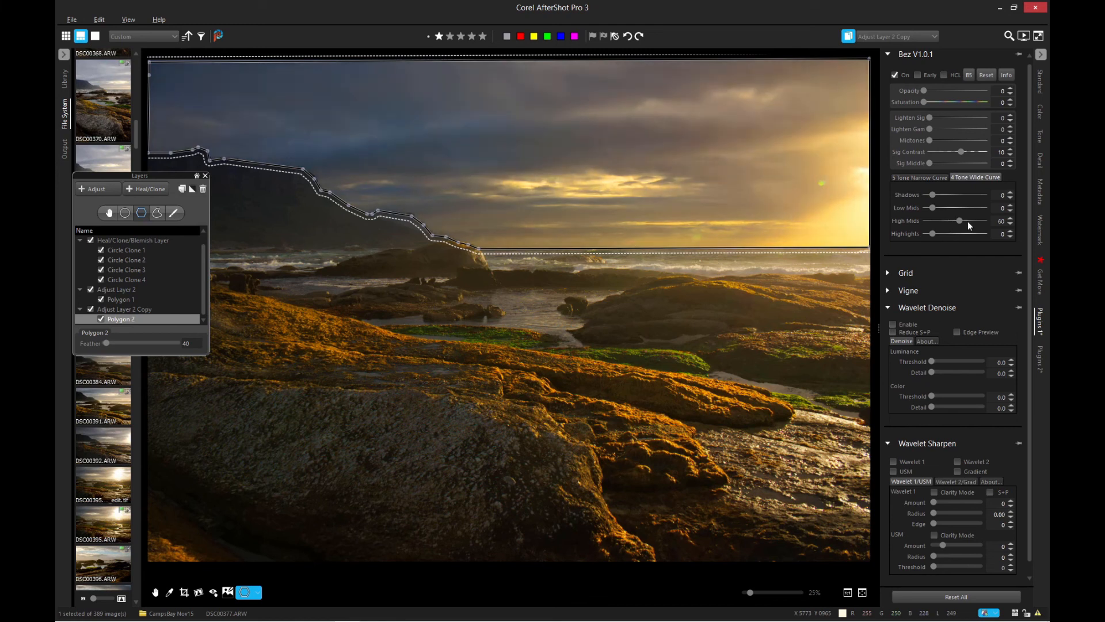
left_click(975, 221)
left_click(975, 221)
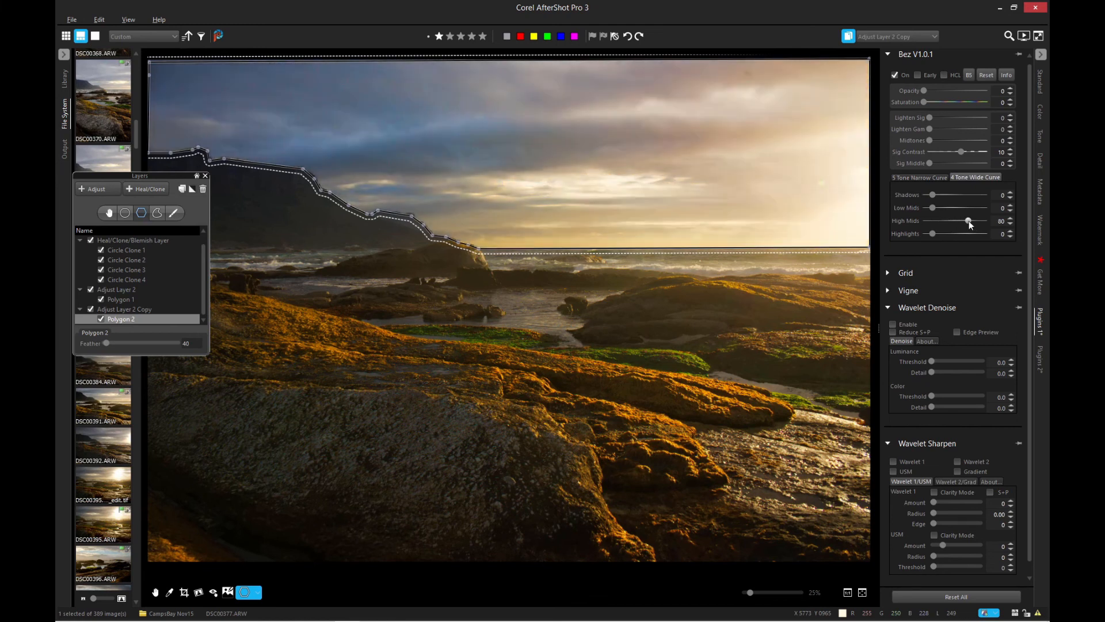
left_click_drag(962, 222, 959, 221)
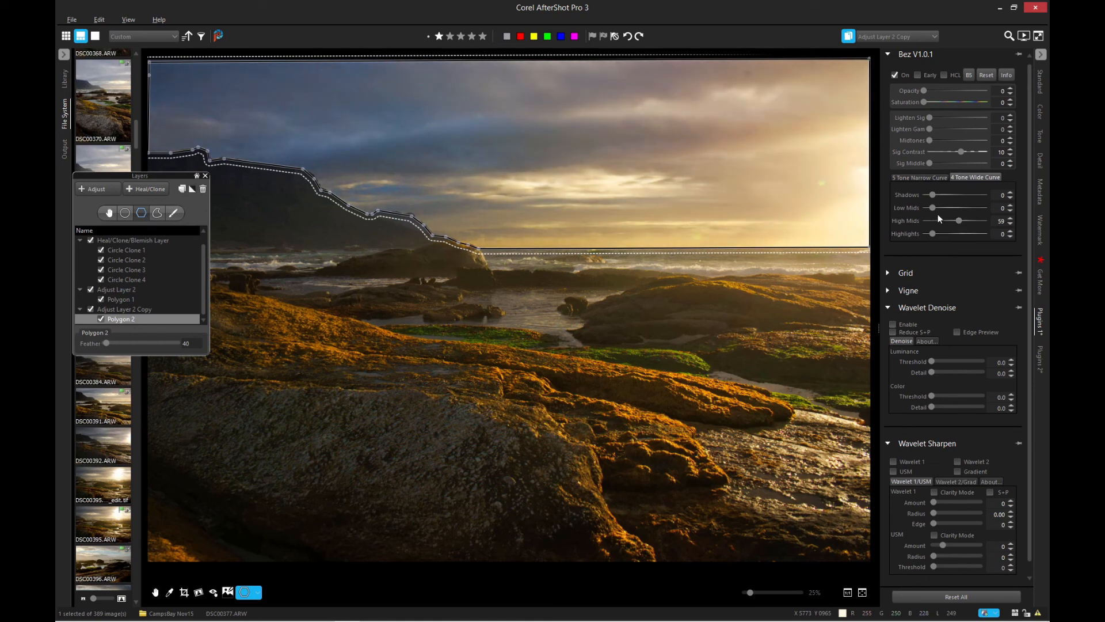
left_click_drag(939, 210, 951, 212)
Set the sky layer's Color Equalizer vibrance to 41 for orange and 10 for yellow.
left_click(1041, 362)
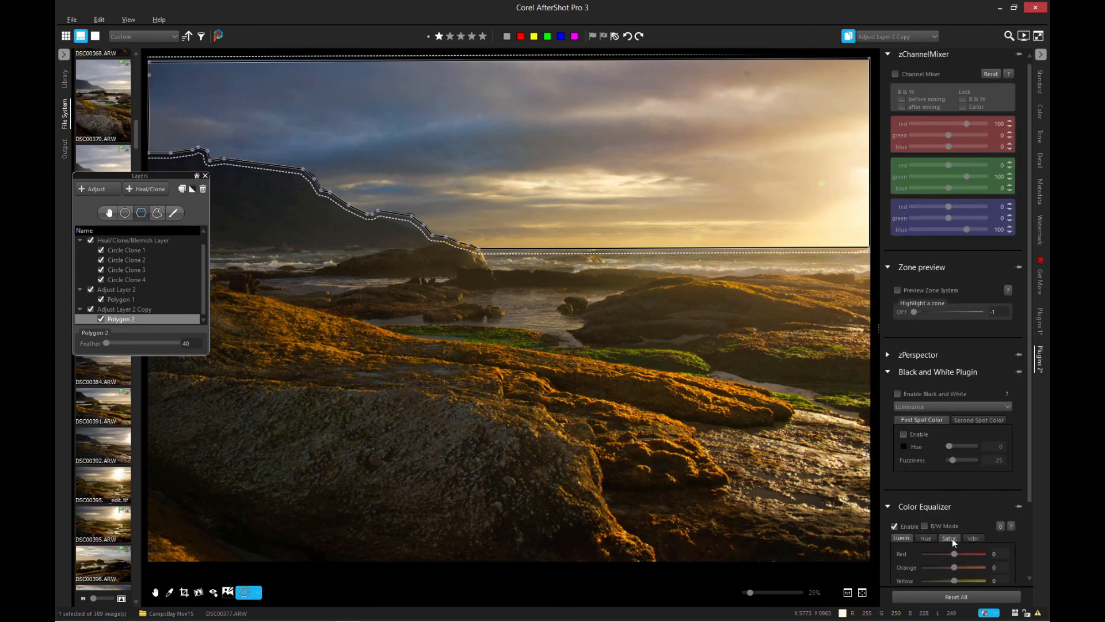
scroll(886, 558, "down", 1)
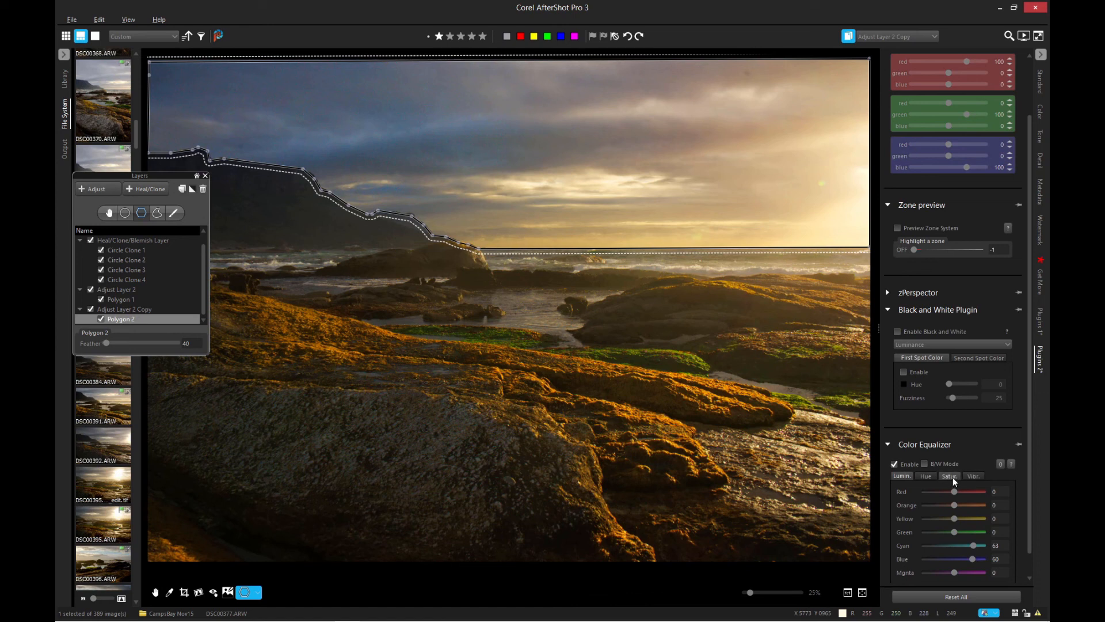
left_click(976, 476)
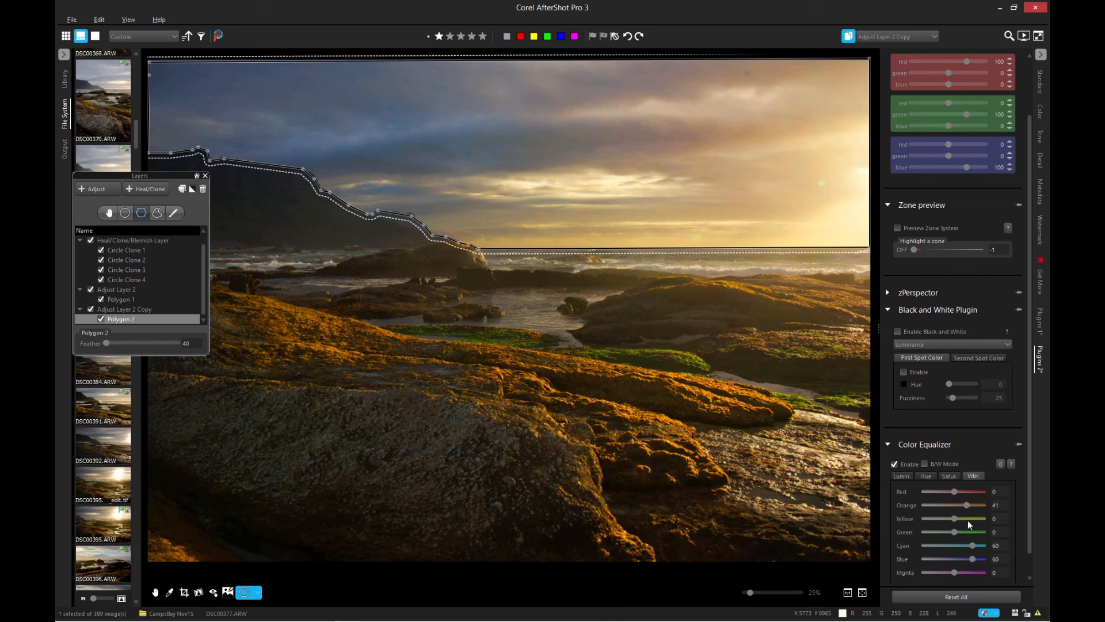
left_click(970, 519)
Examine which regions Adjust Layer 2 and Adjust Layer 2 Copy cover by selecting each in turn.
mouse_move(157, 176)
left_mouse_down()
mouse_move(341, 435)
mouse_move(211, 403)
mouse_move(243, 116)
mouse_move(217, 138)
left_mouse_up()
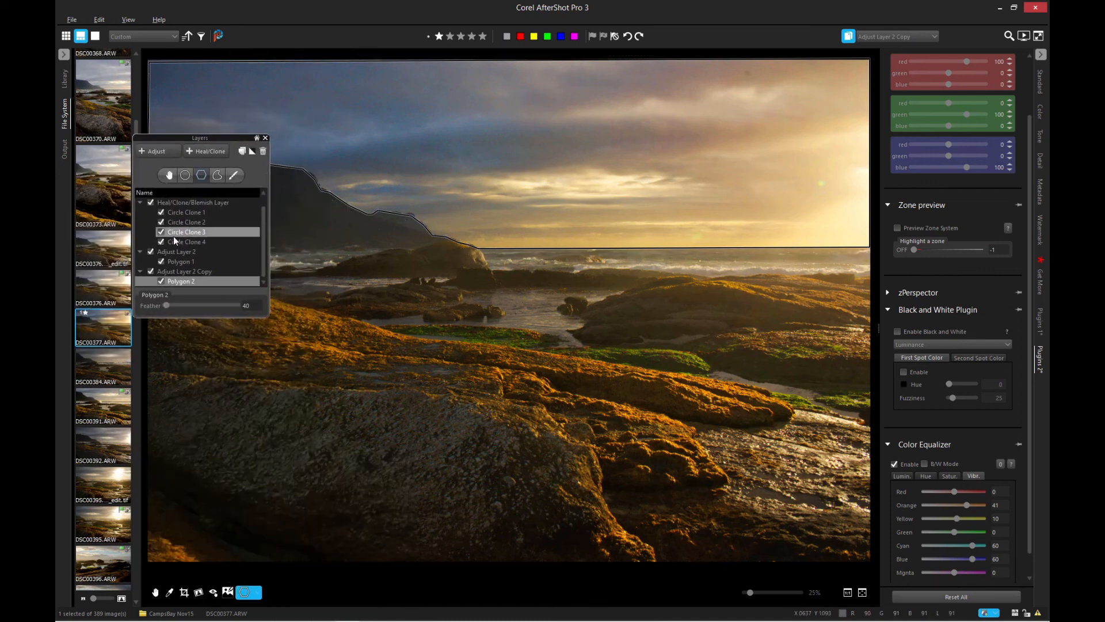
left_click(200, 261)
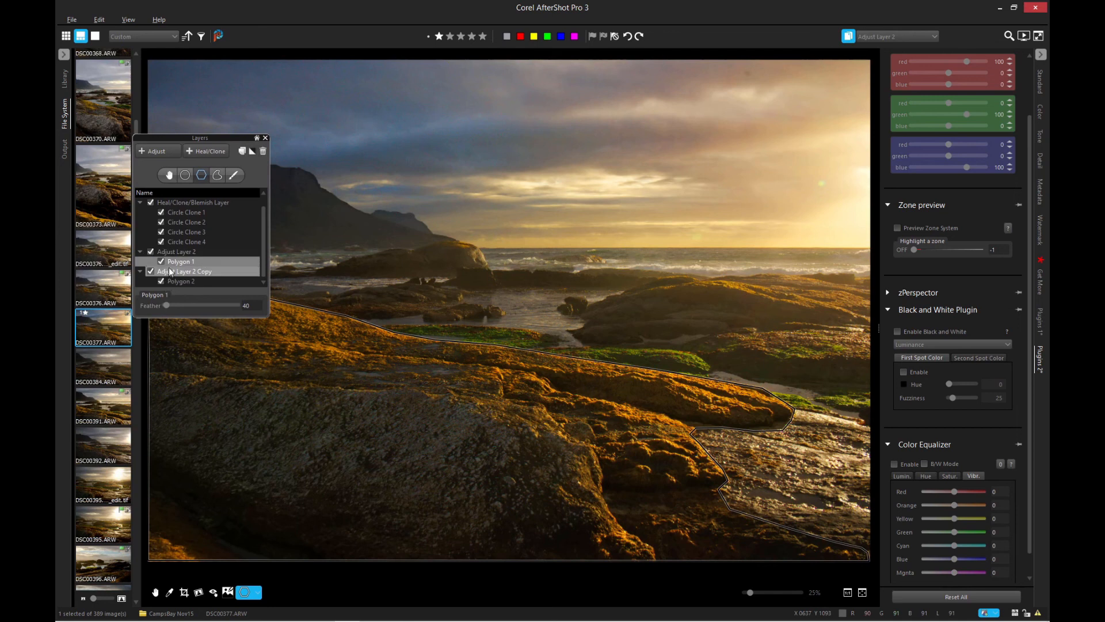
left_click(182, 251)
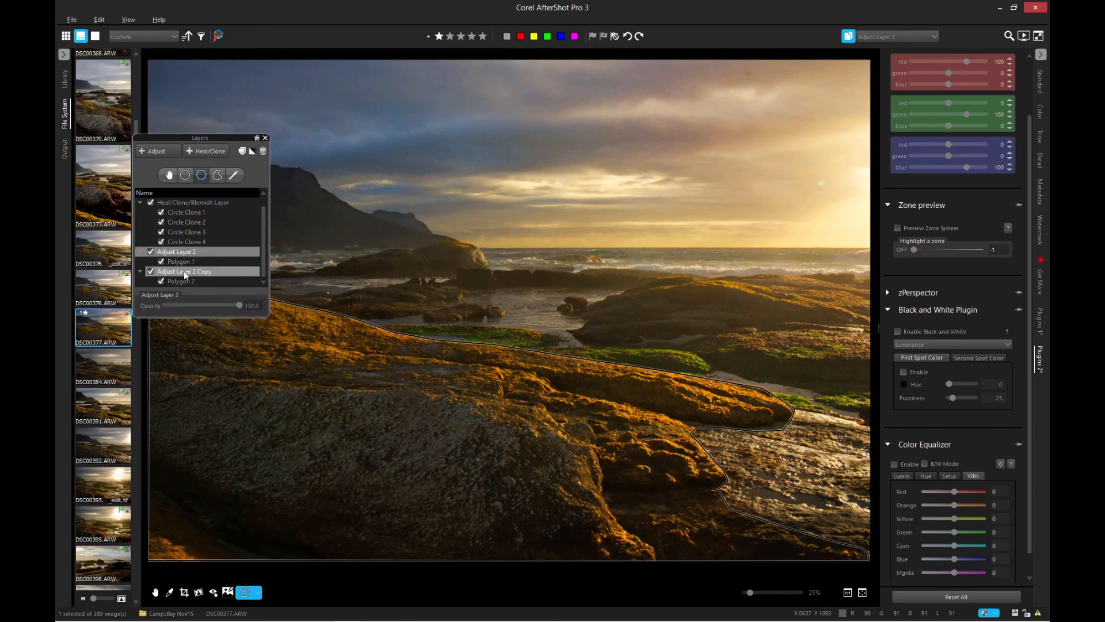
left_click(184, 271)
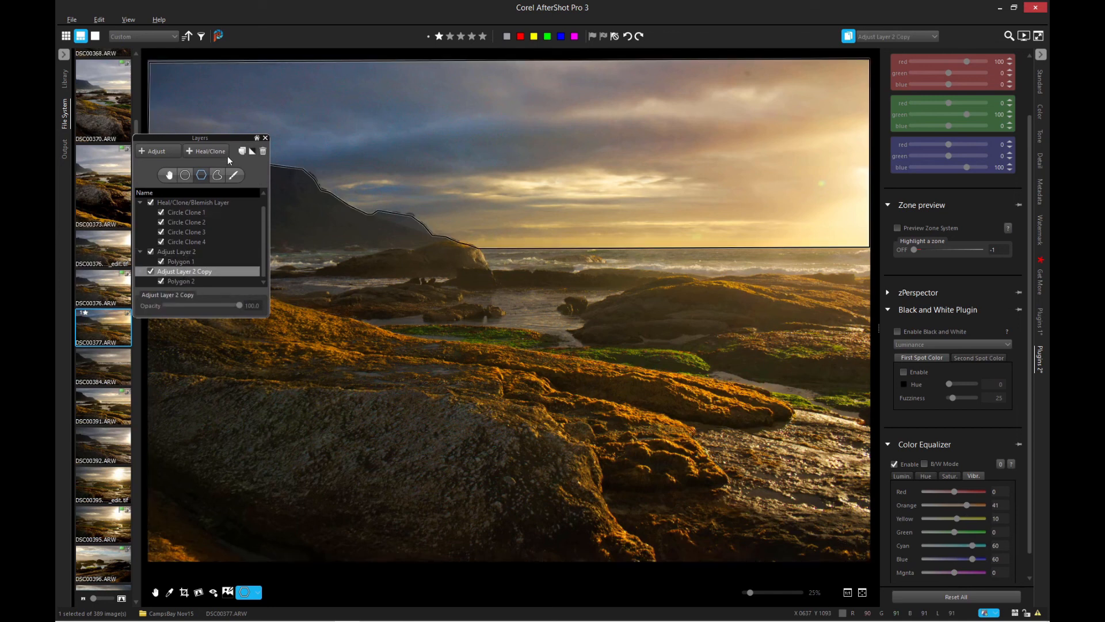
Switch Adjust Layer 2 Copy and Adjust Layer 2 off and on in turn to compare the photo before and after.
left_click_drag(221, 138, 174, 66)
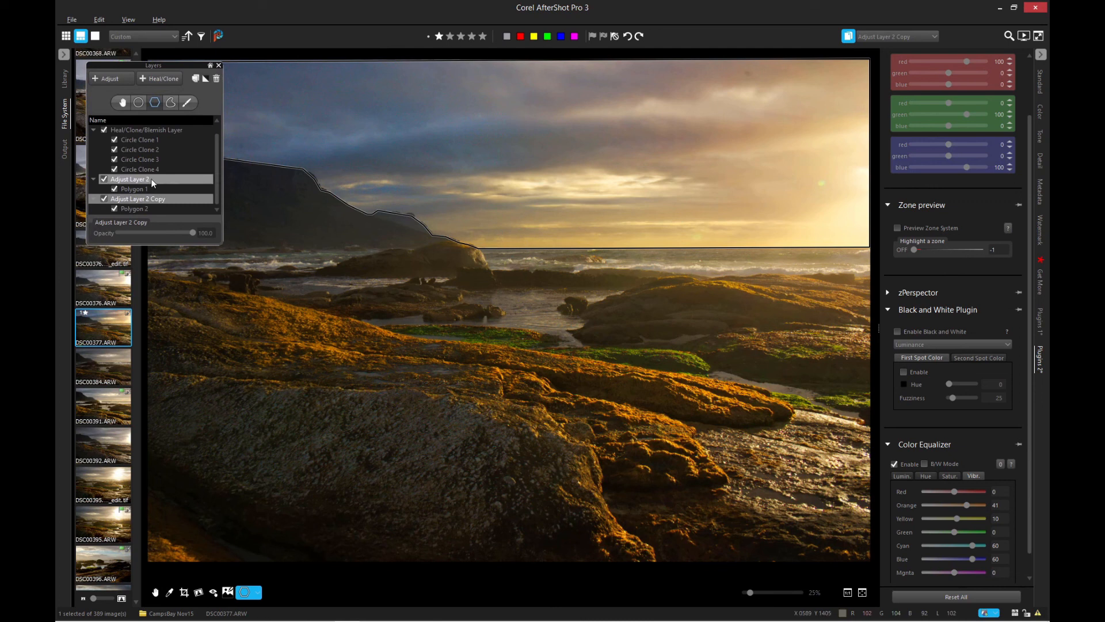
left_click(318, 179)
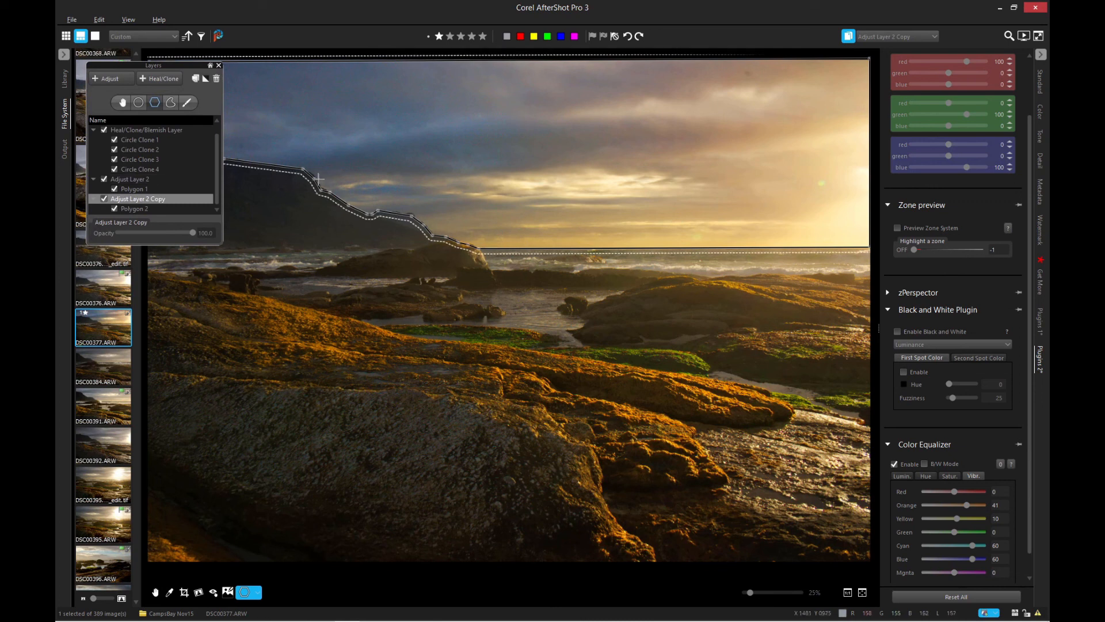
left_click(105, 199)
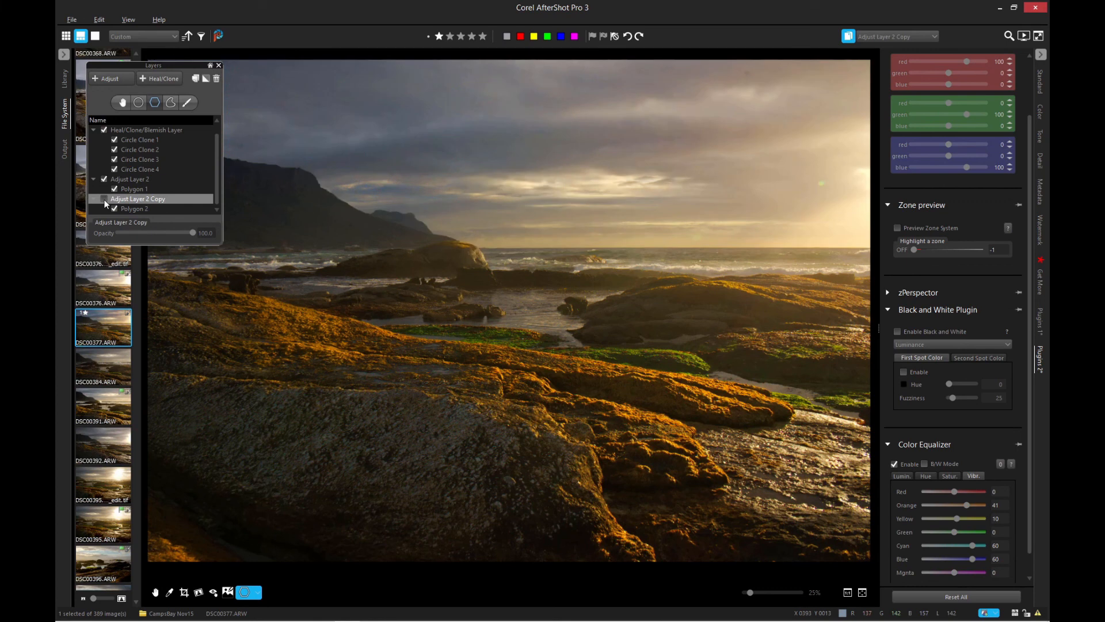
left_click(105, 199)
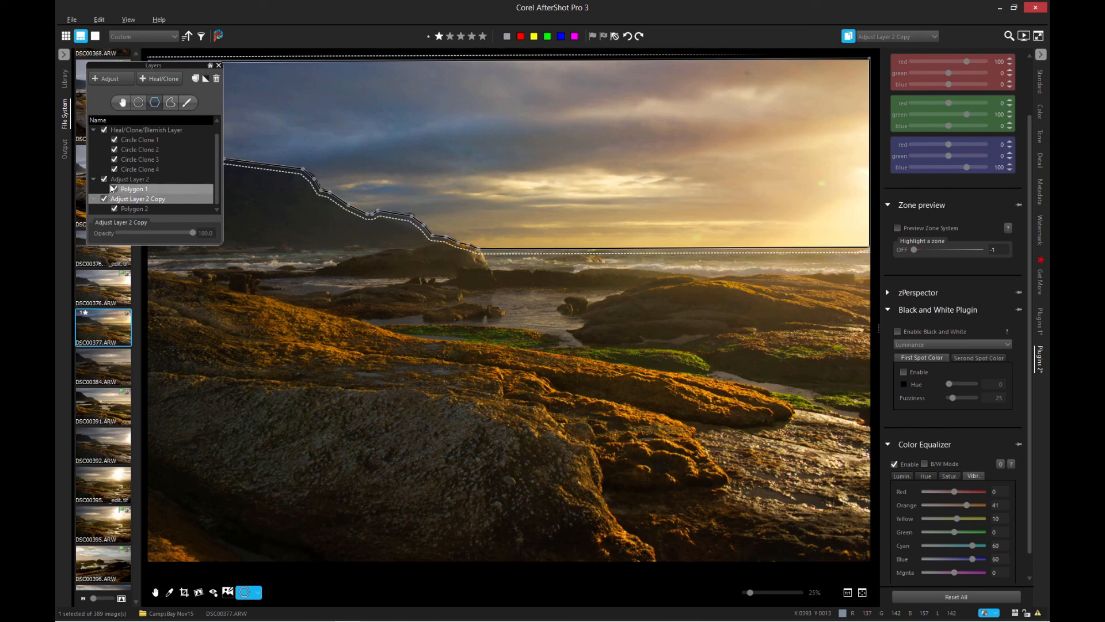
left_click(104, 179)
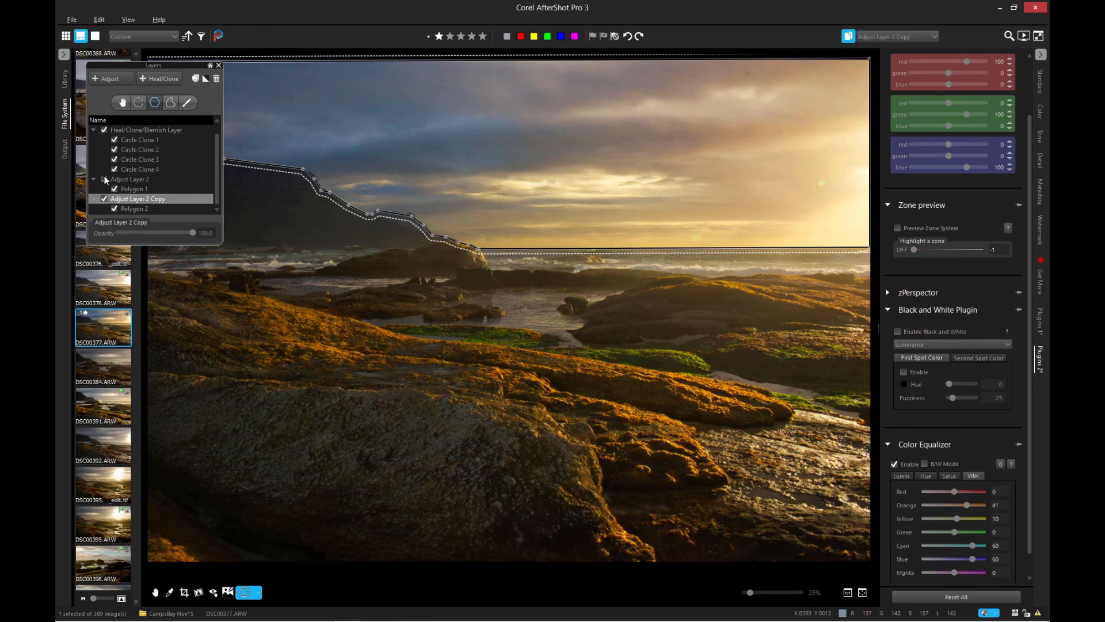
left_click(104, 175)
Select the Main Layer and move the layer list clear to view the whole edited photo.
left_click_drag(136, 66, 109, 197)
scroll(108, 273, "up", 1)
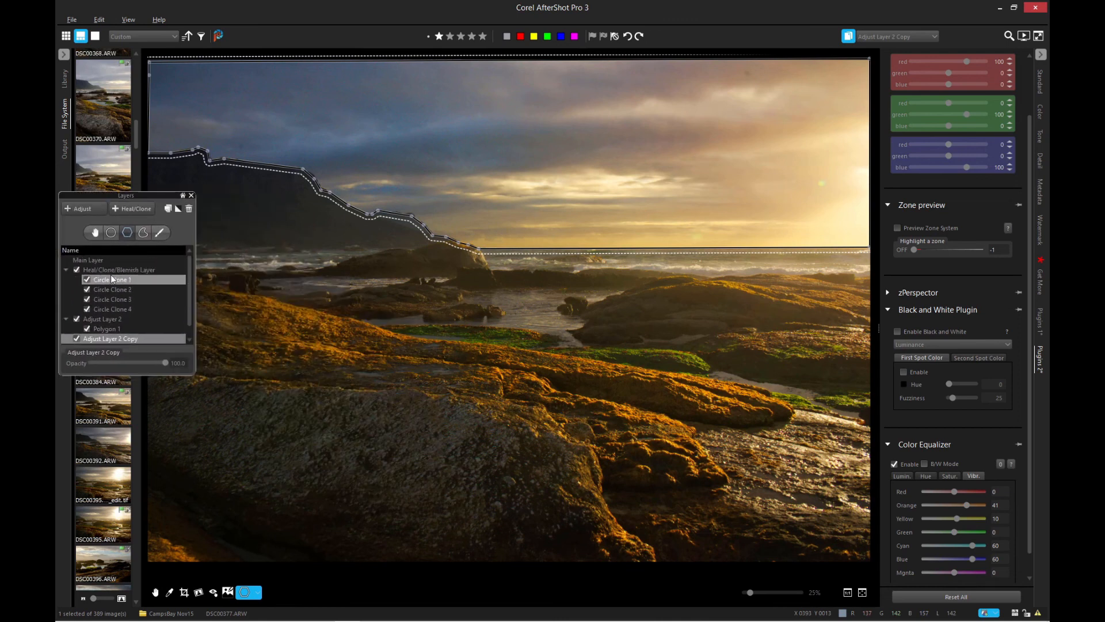
left_click(99, 259)
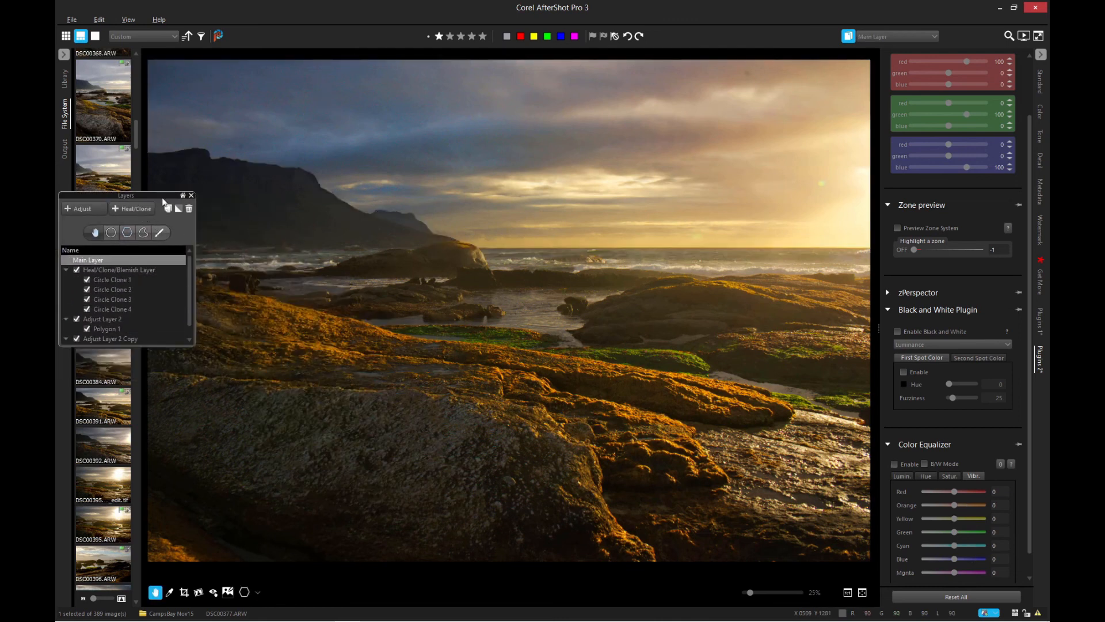
left_click_drag(139, 192, 138, 121)
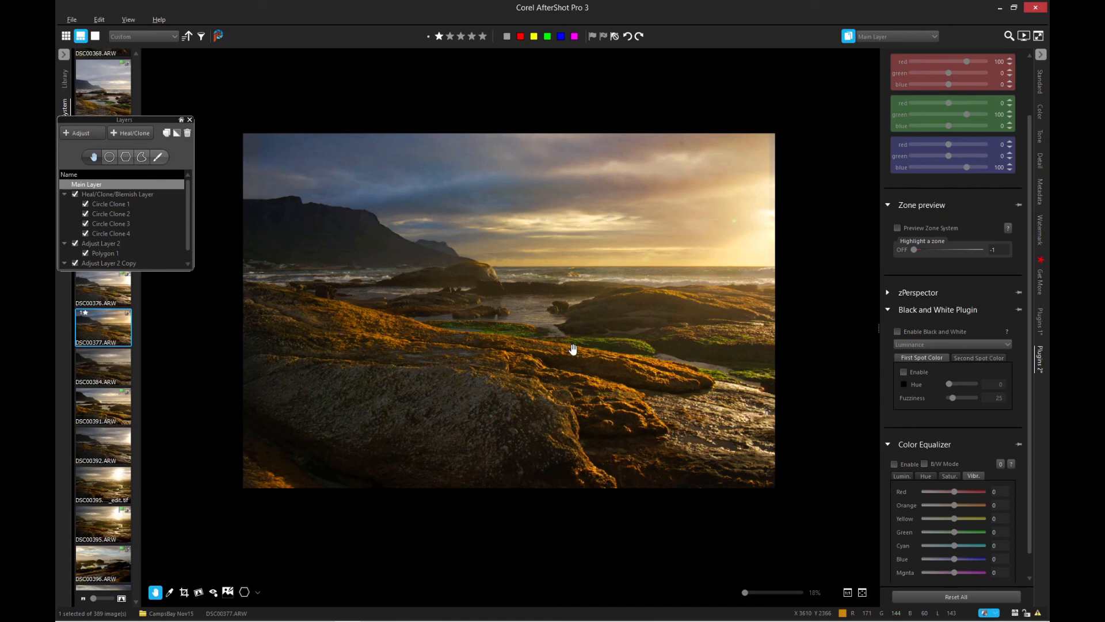
left_click_drag(139, 123, 164, 61)
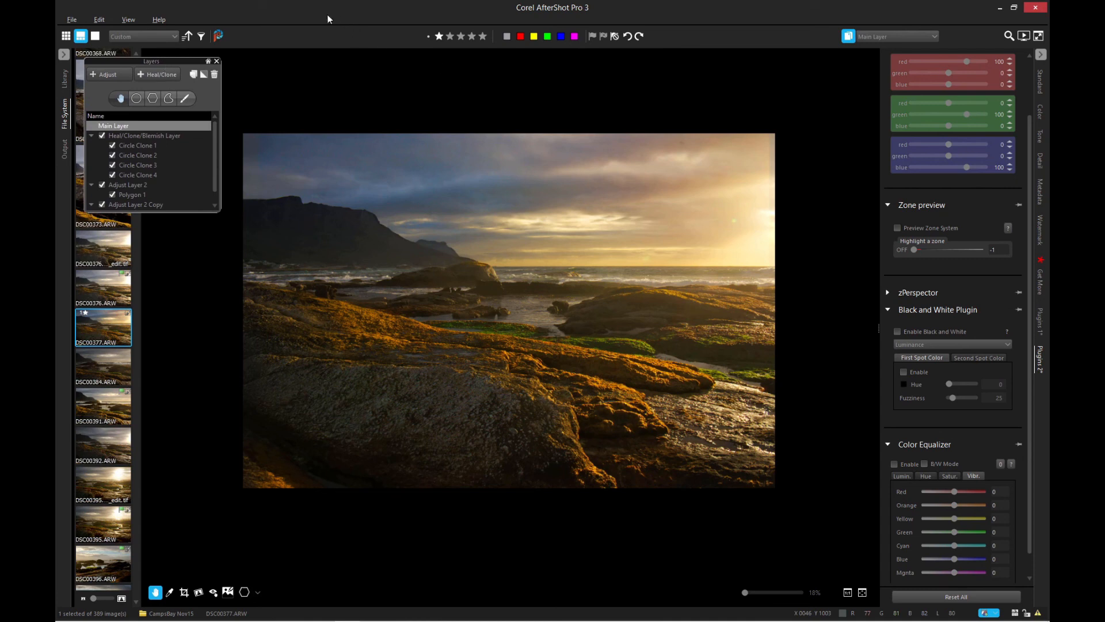
mouse_move(156, 60)
left_mouse_down()
mouse_move(185, 55)
mouse_move(165, 54)
left_mouse_up()
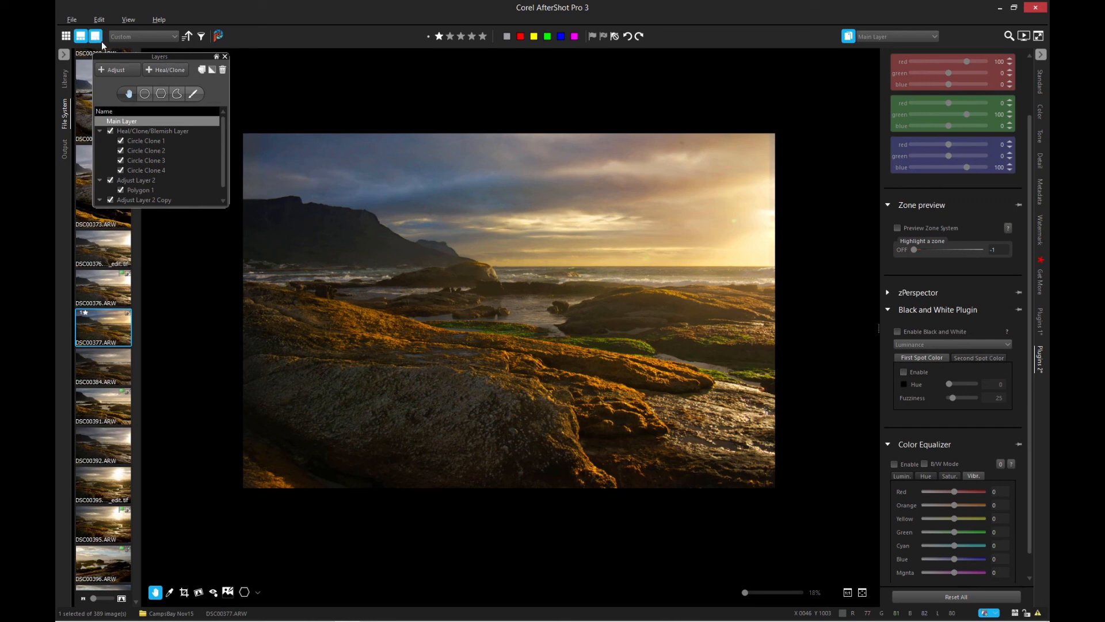
left_click_drag(145, 56, 126, 63)
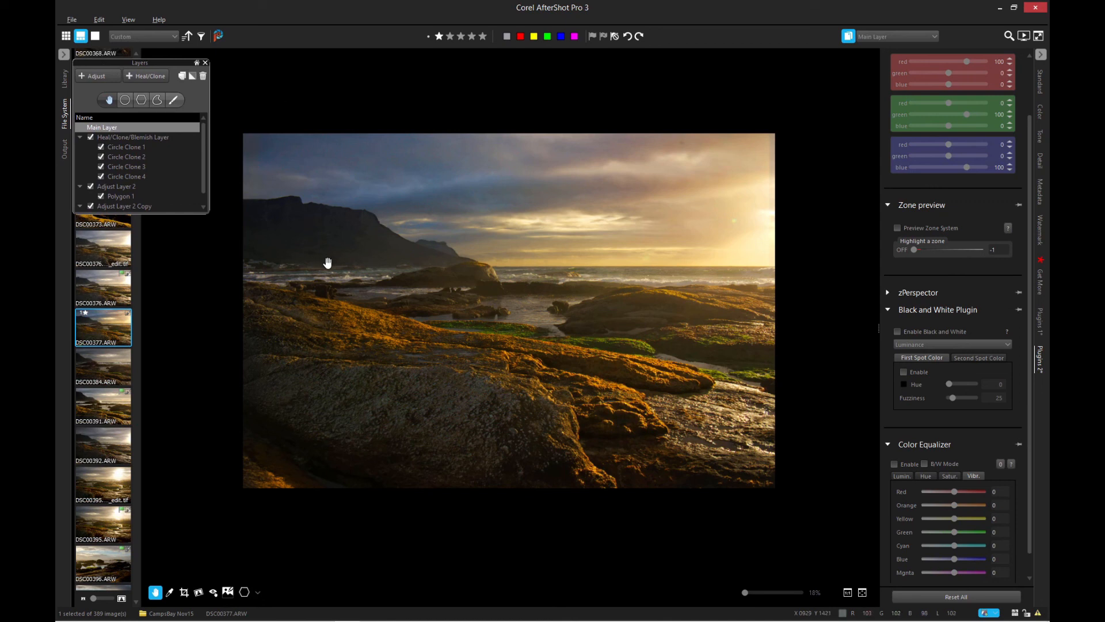
left_click_drag(170, 64, 197, 61)
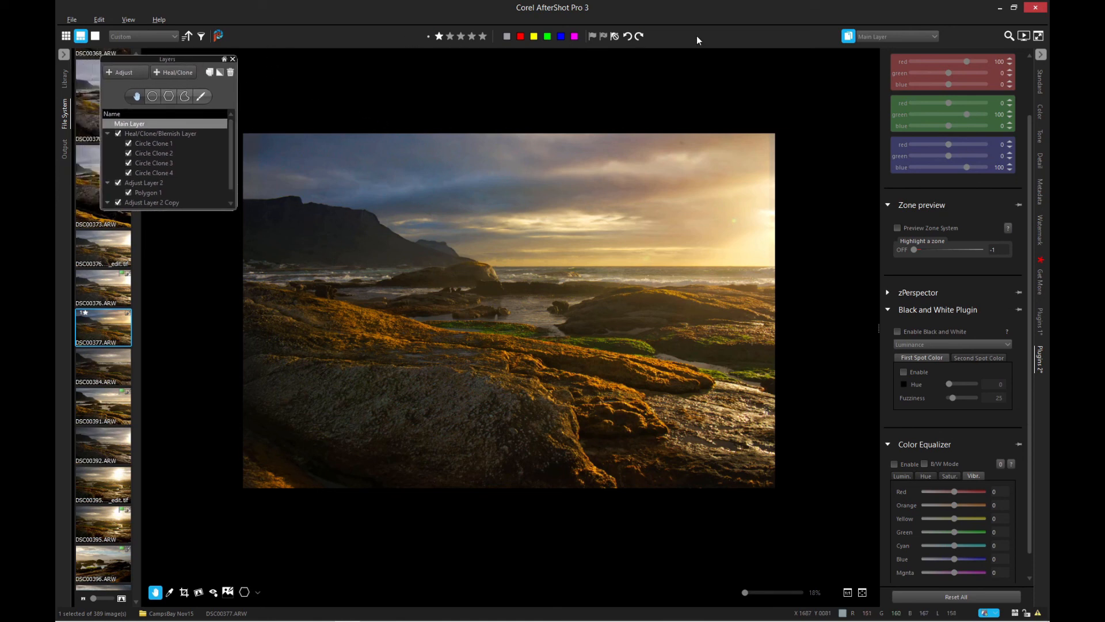